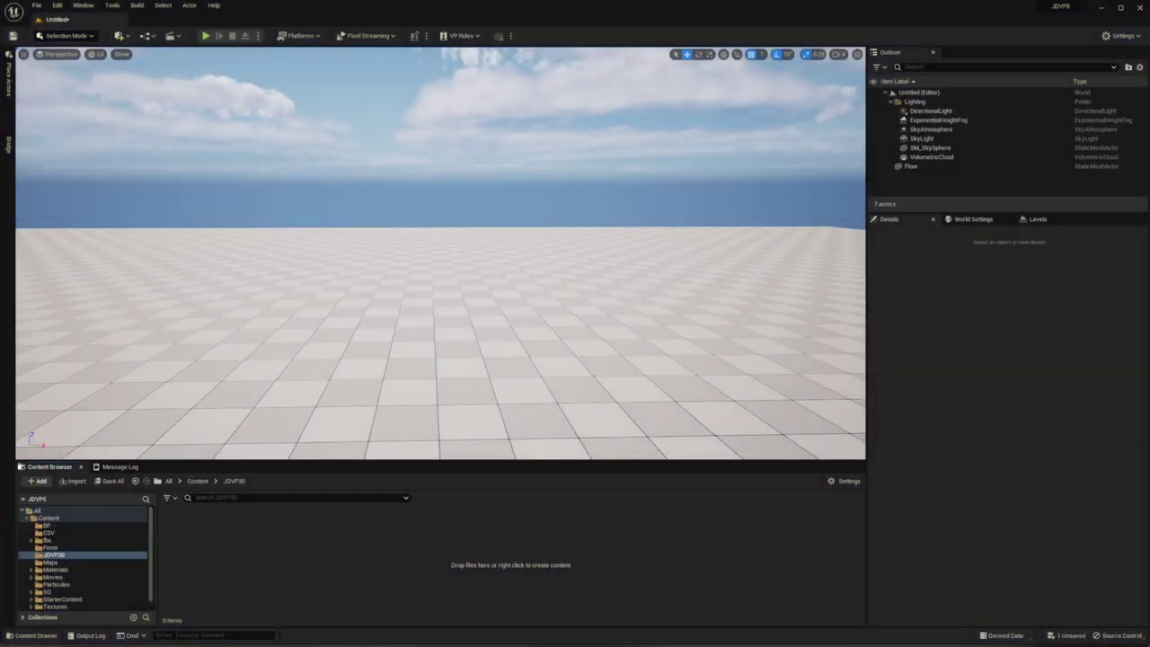
Create a new Actor-based Blueprint class in the JDVP90 folder and name it BP_Spline.
right_click(219, 567)
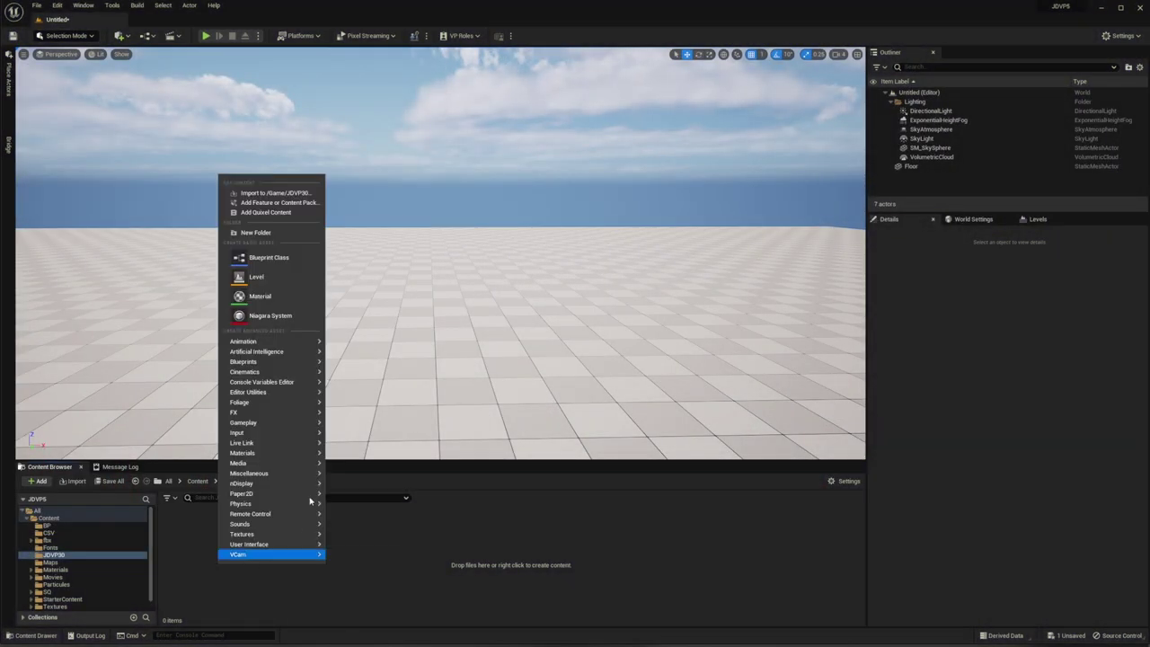
left_click(277, 264)
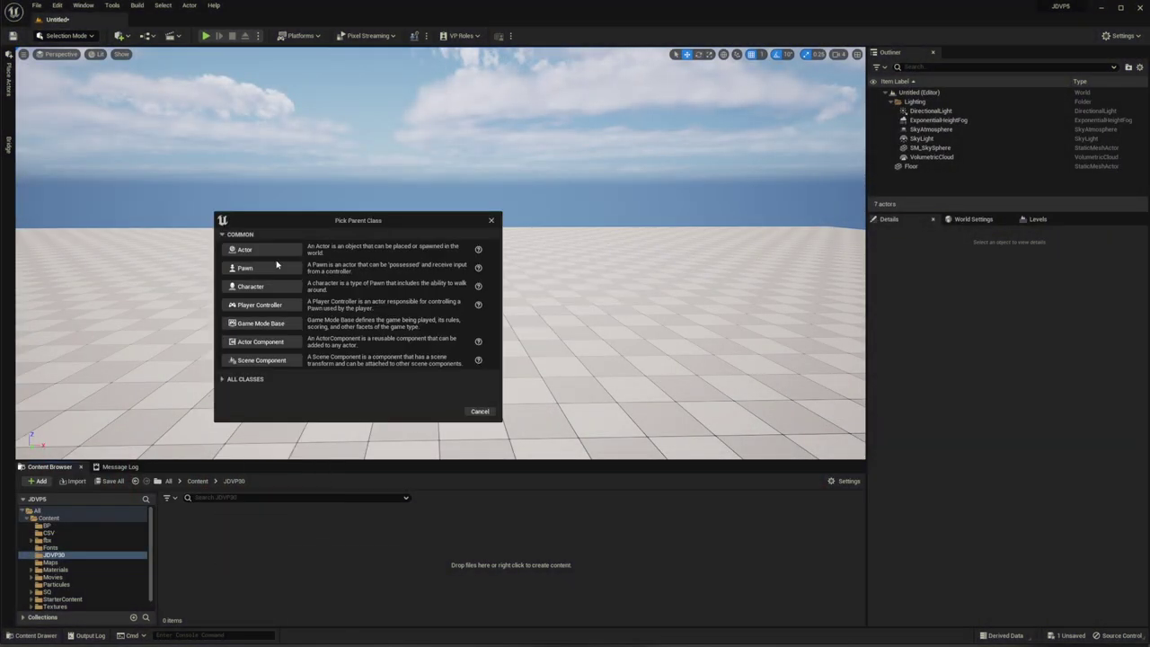
left_click(269, 252)
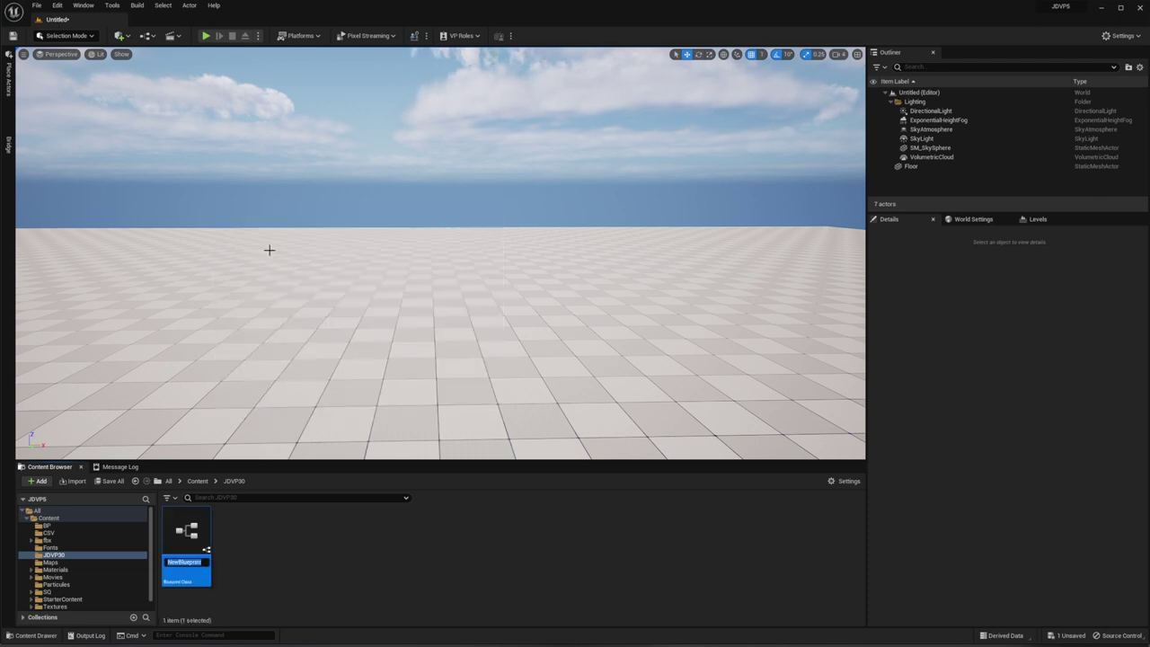
type("BP_Spline")
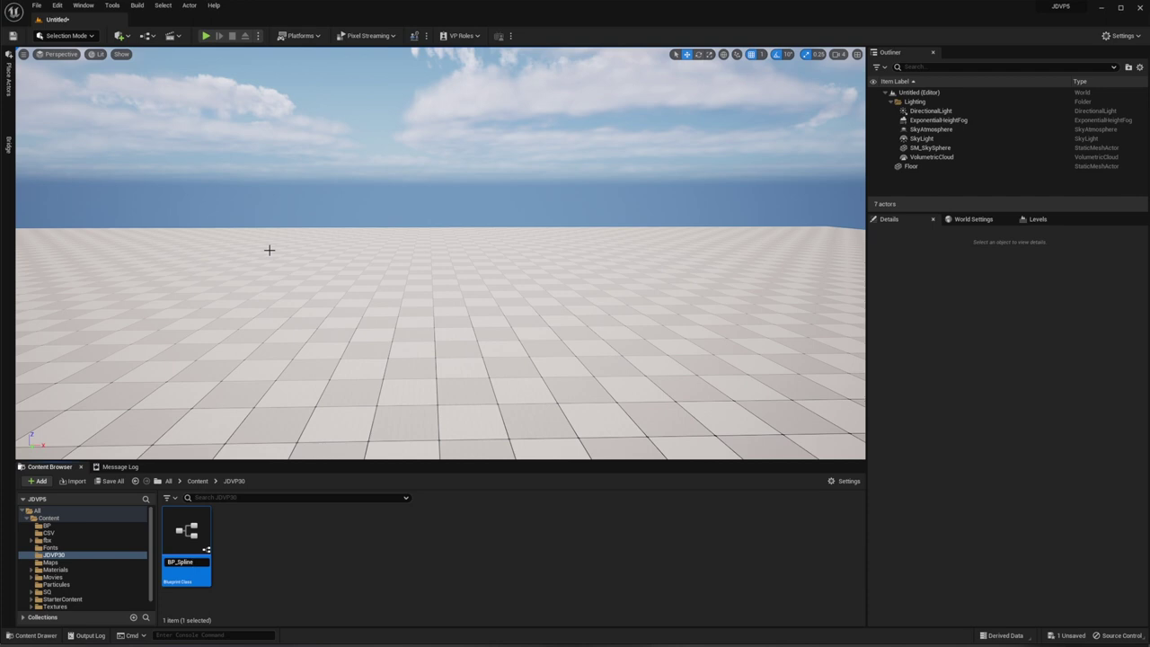
key("Return")
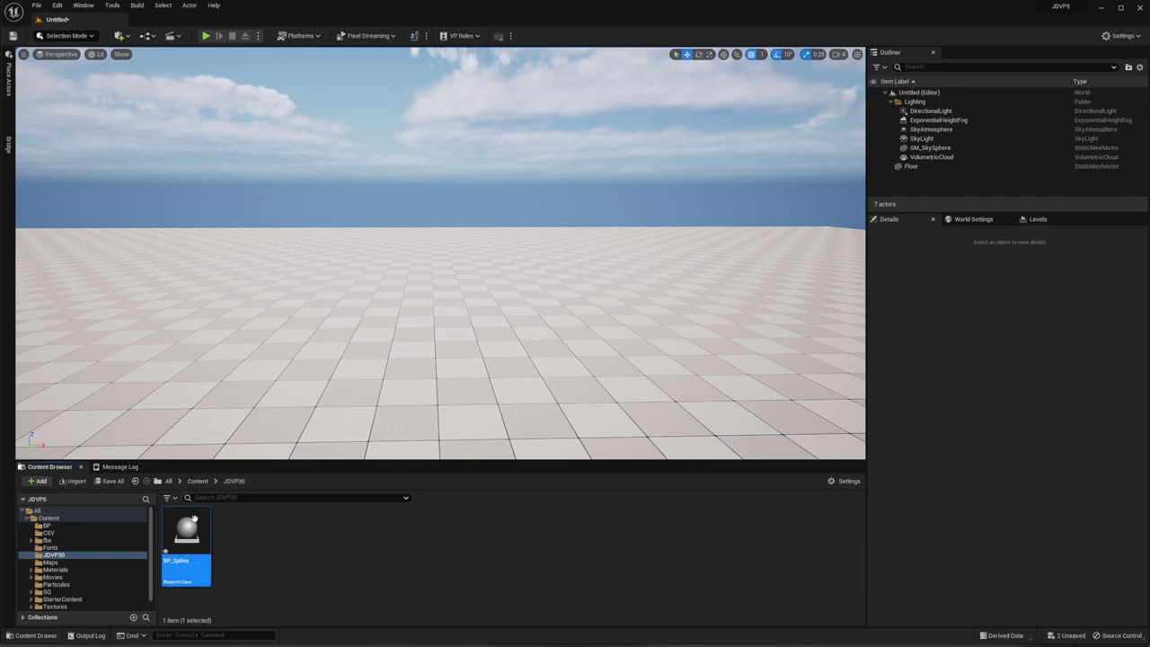
Open BP_Spline and add a Spline and a Static Mesh component under DefaultSceneRoot.
double_click(186, 539)
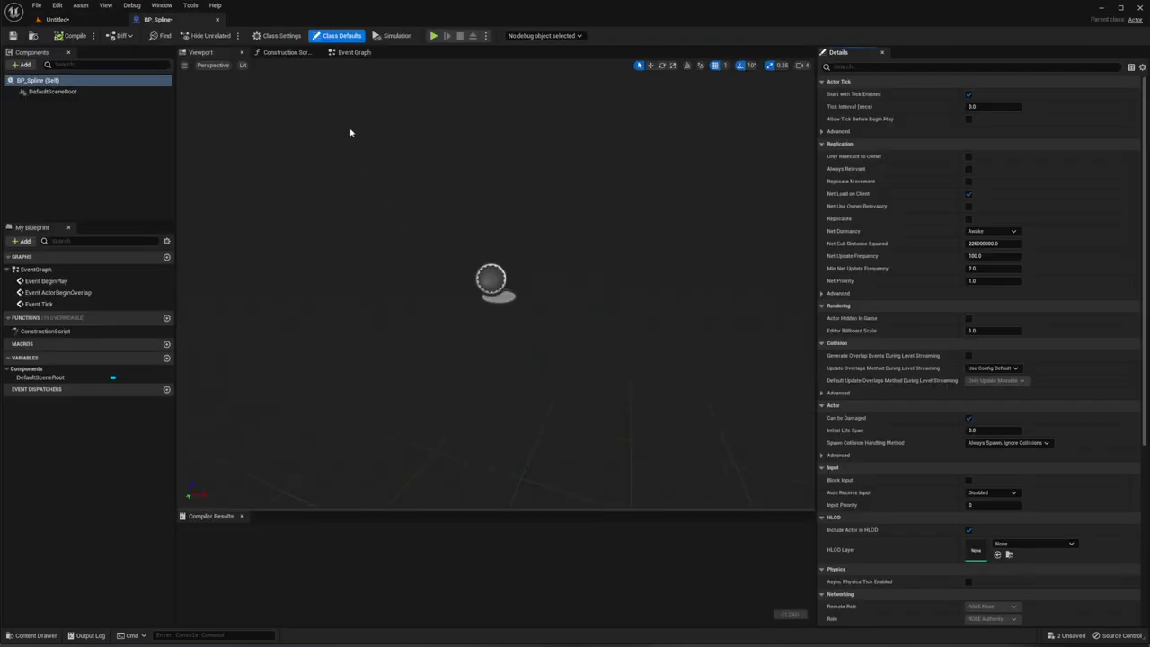
left_click(60, 94)
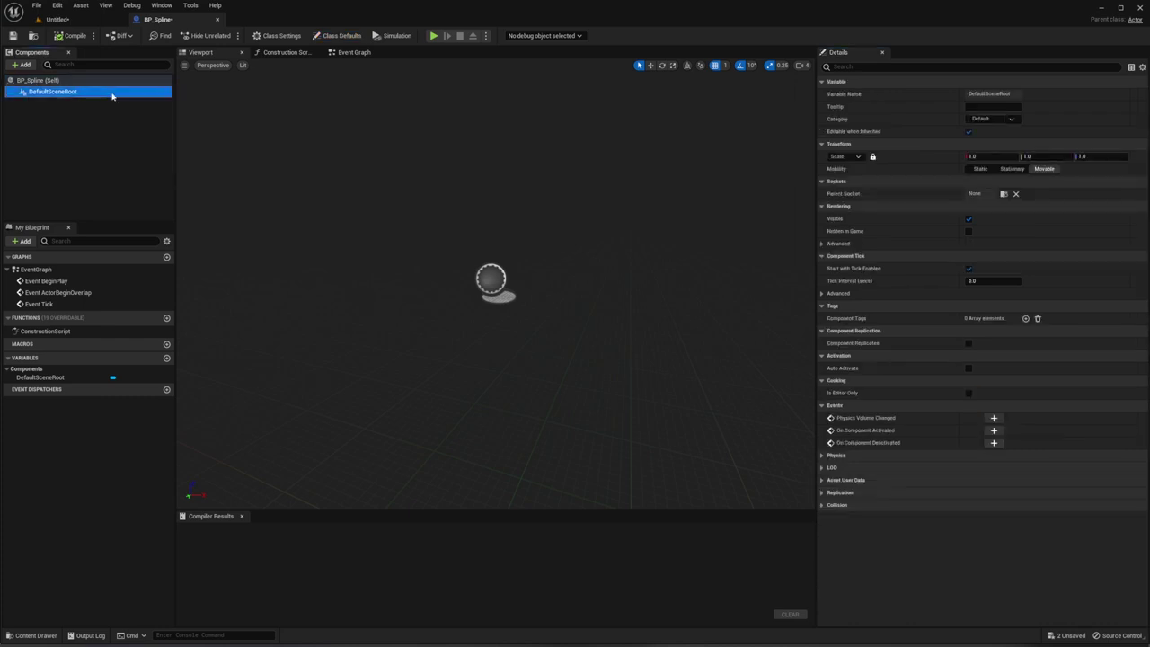
left_click(24, 66)
type("s")
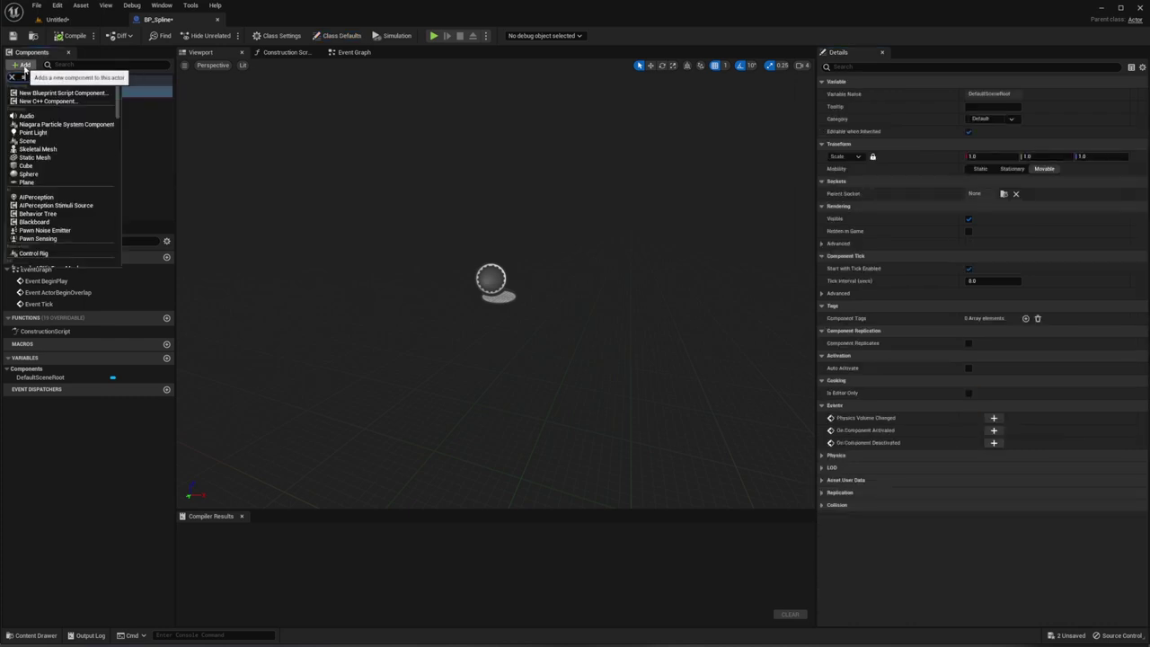
type("pline")
left_click(27, 84)
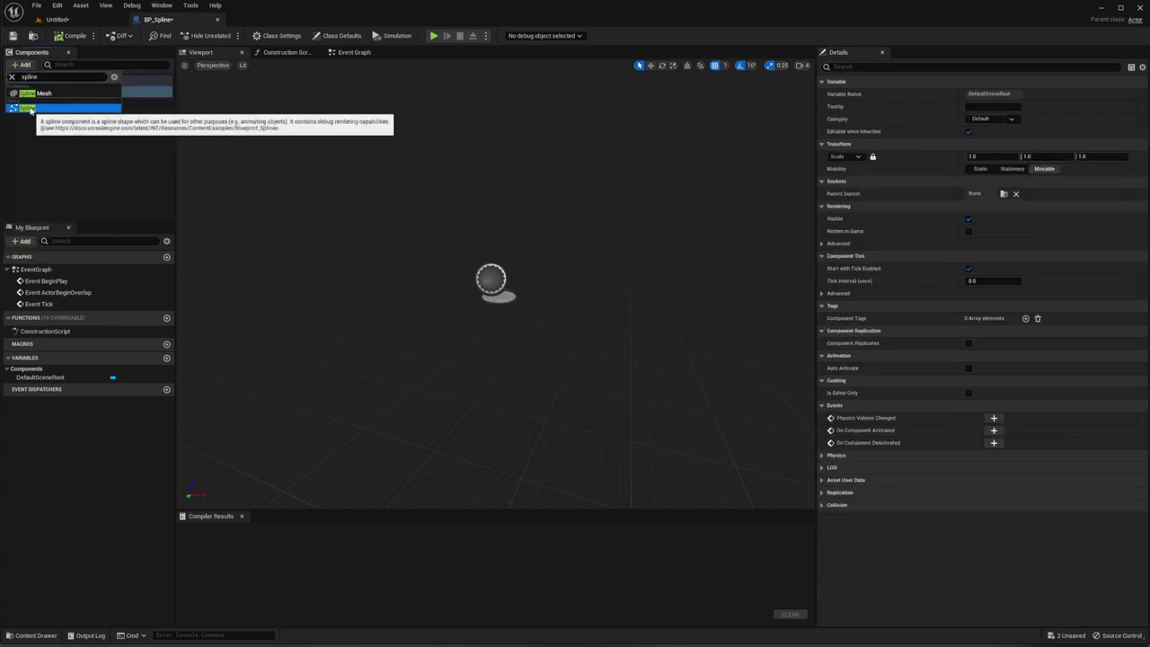
left_click(45, 91)
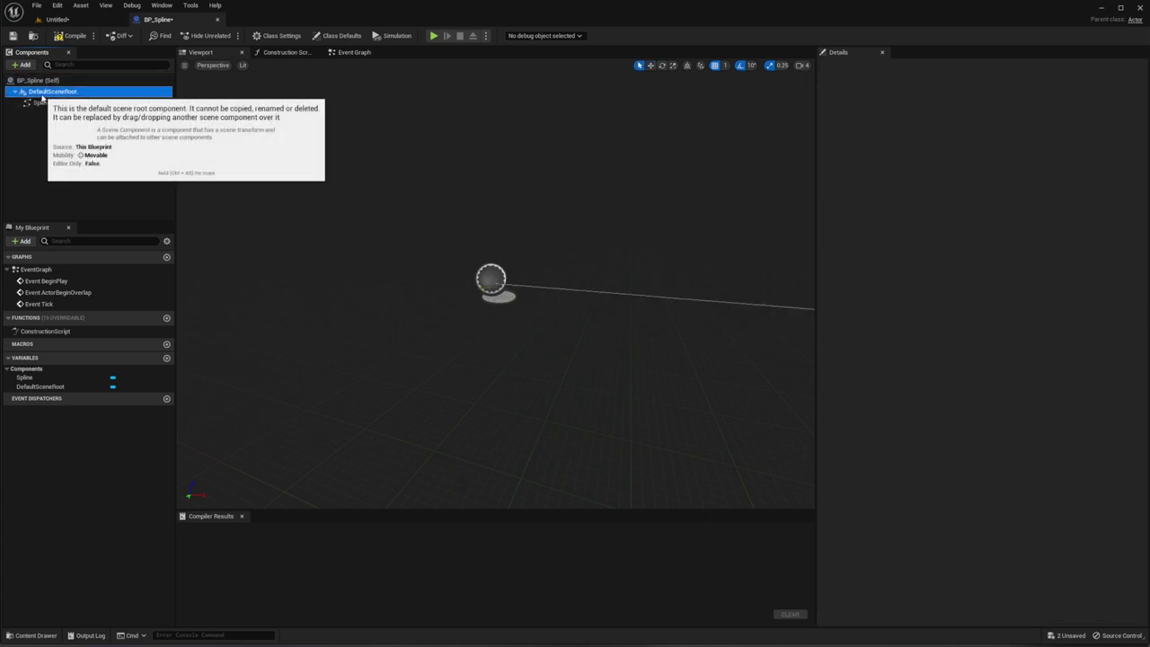
left_click(25, 66)
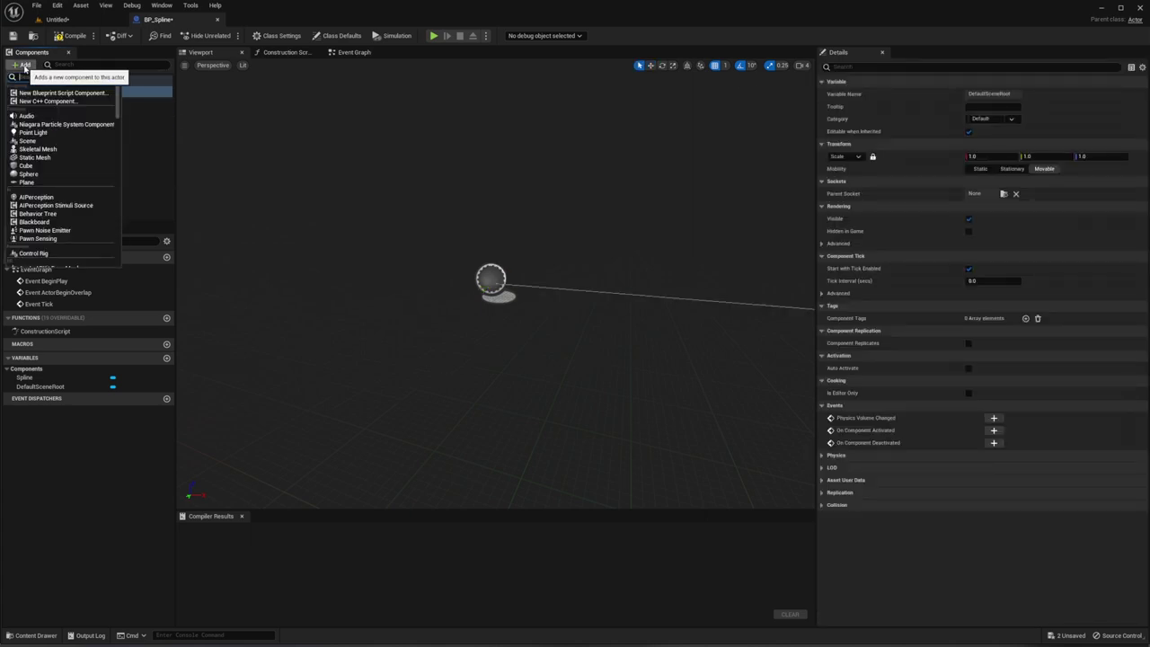
type("s")
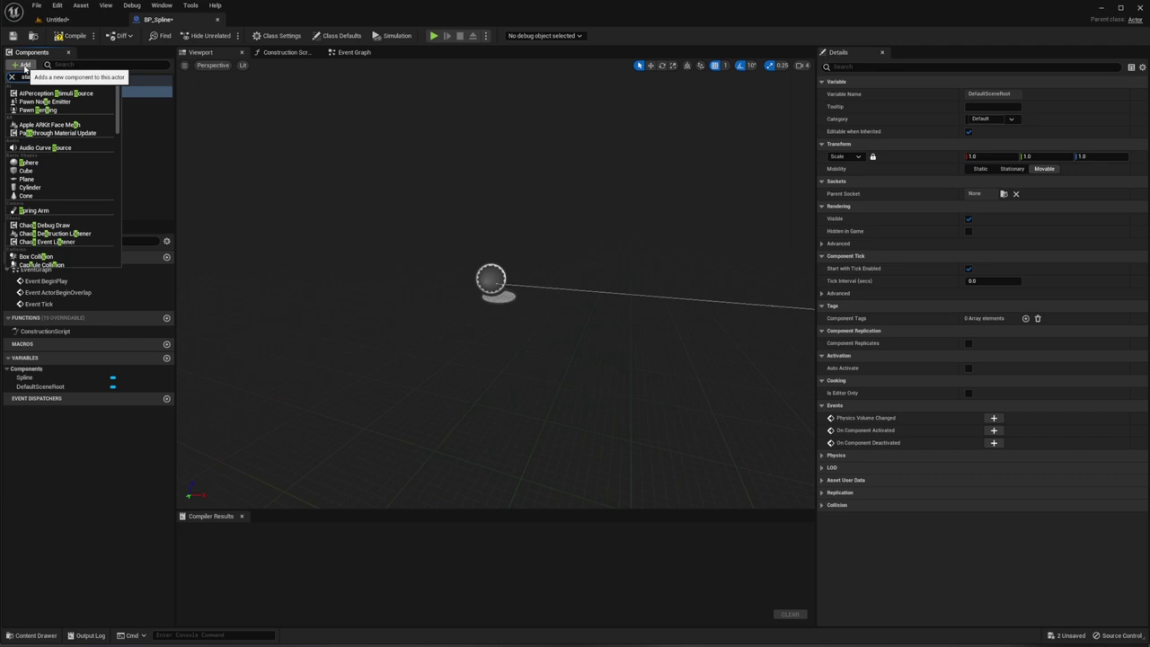
type("tatic")
left_click(46, 160)
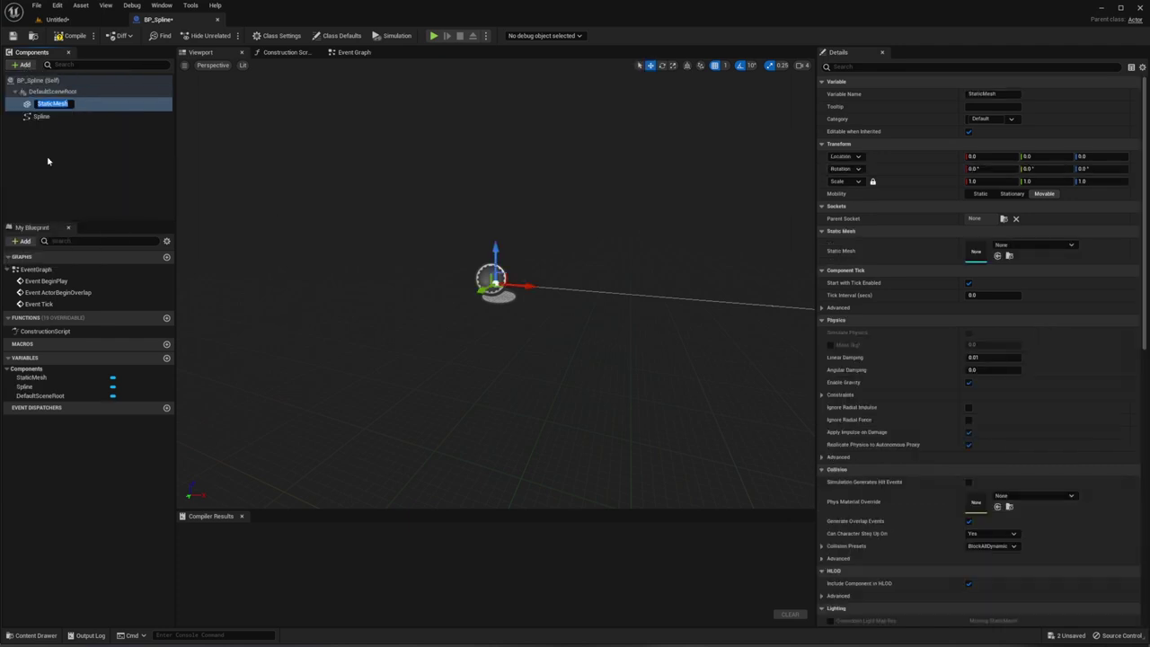
left_click(50, 142)
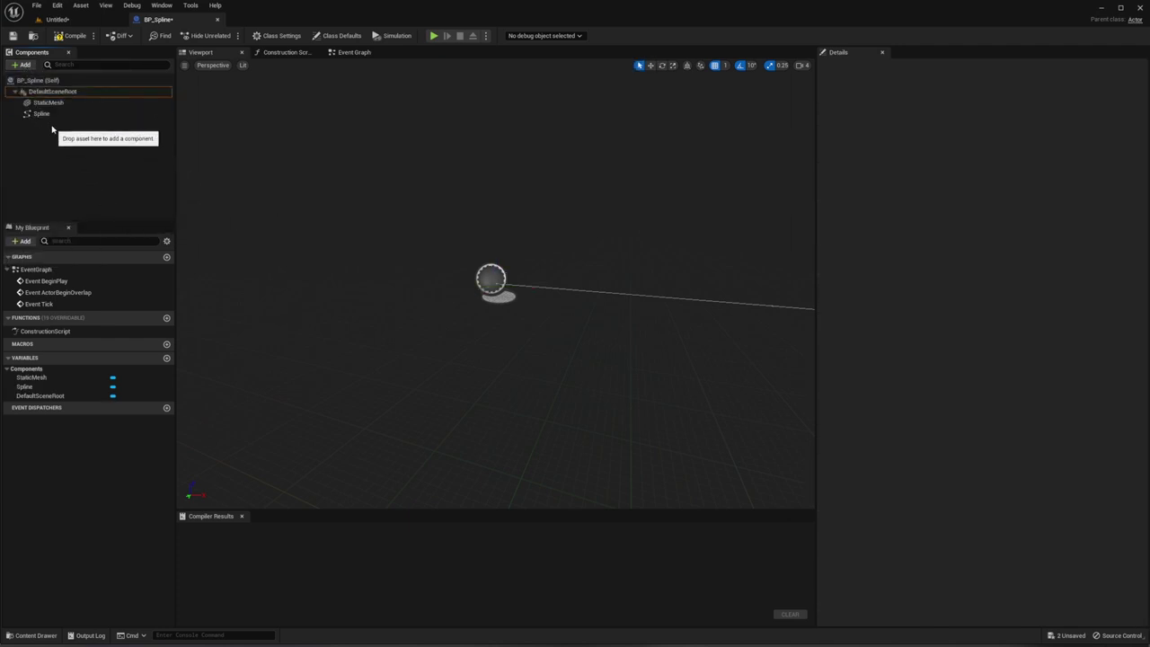
left_click(46, 115)
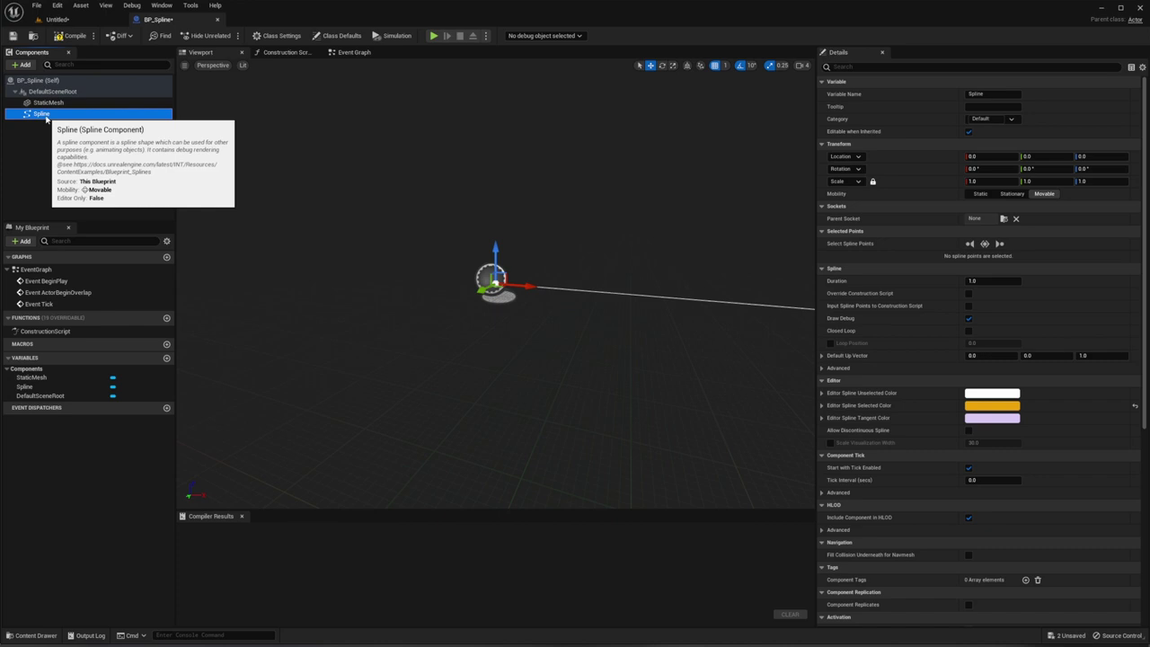
Set the StaticMesh to Shape_Cone with the M_bleu material on Element 0.
left_click(45, 102)
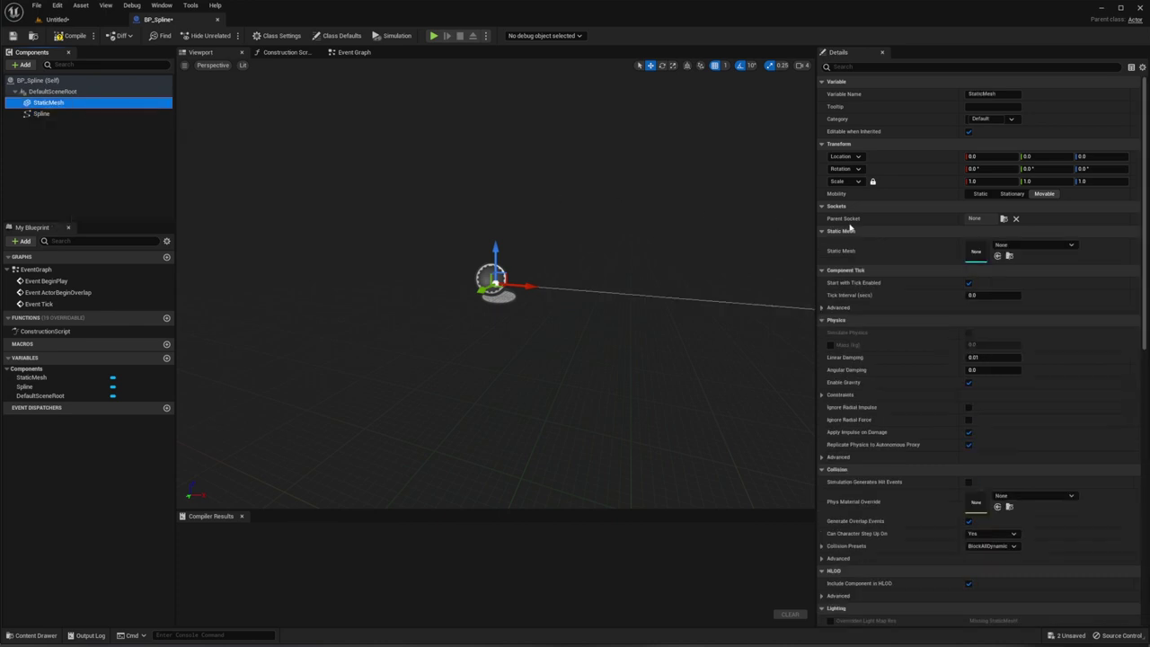
left_click(1033, 245)
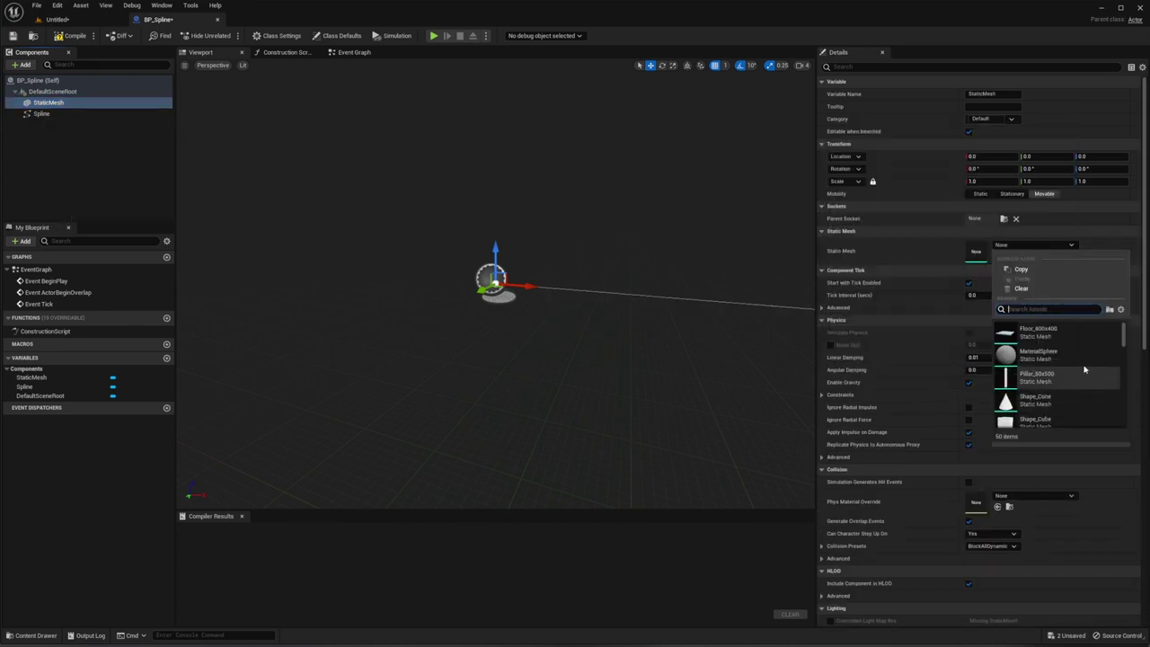
left_click(1079, 400)
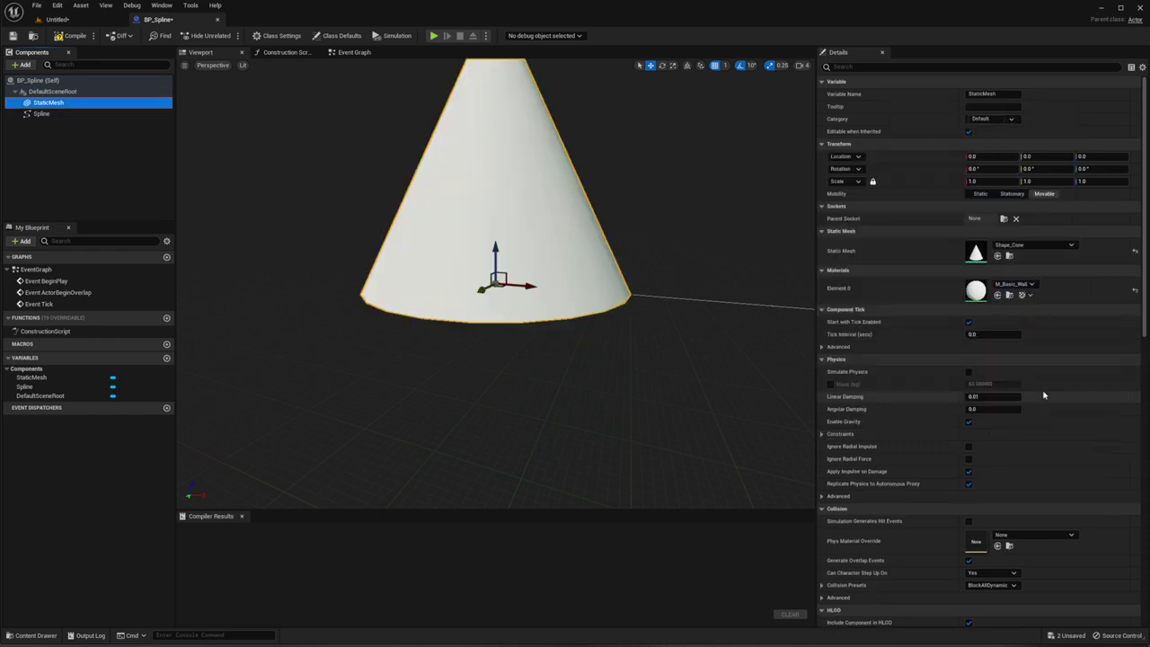
scroll(512, 367, "down", 5)
scroll(530, 363, "up", 2)
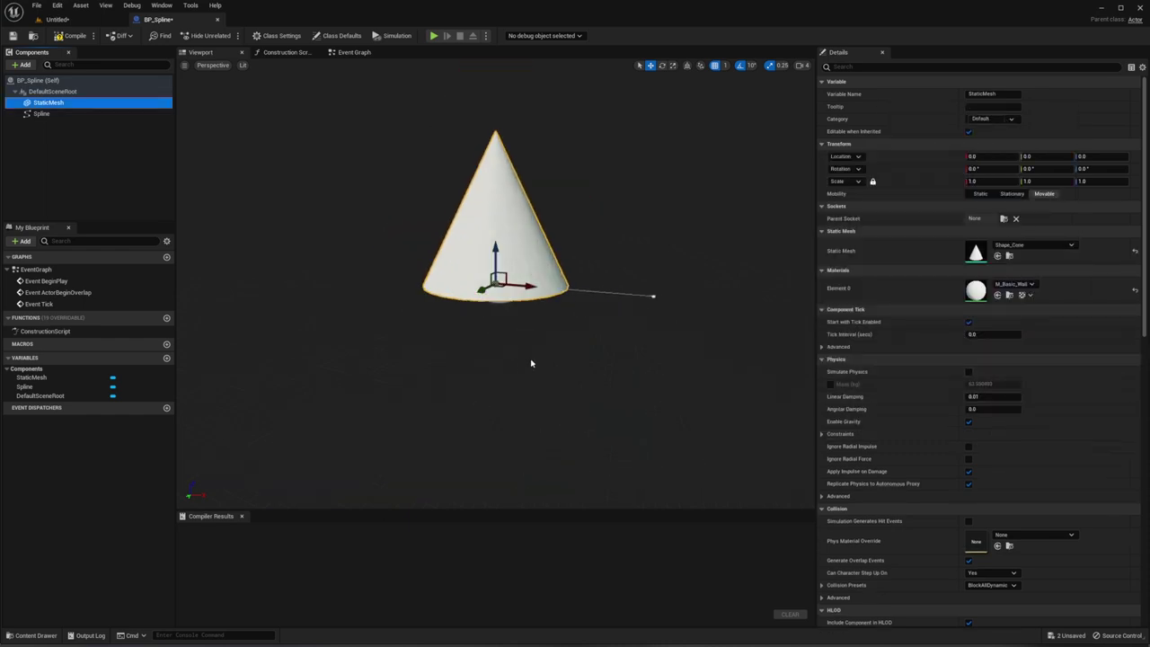
left_click(1015, 284)
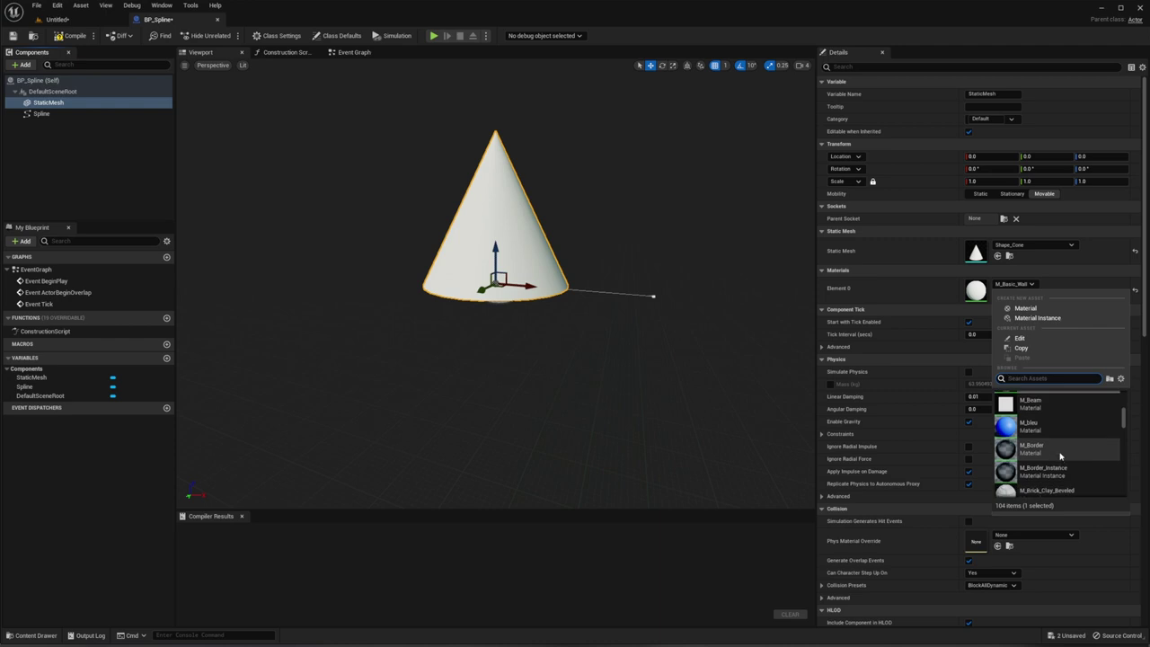
left_click(1031, 426)
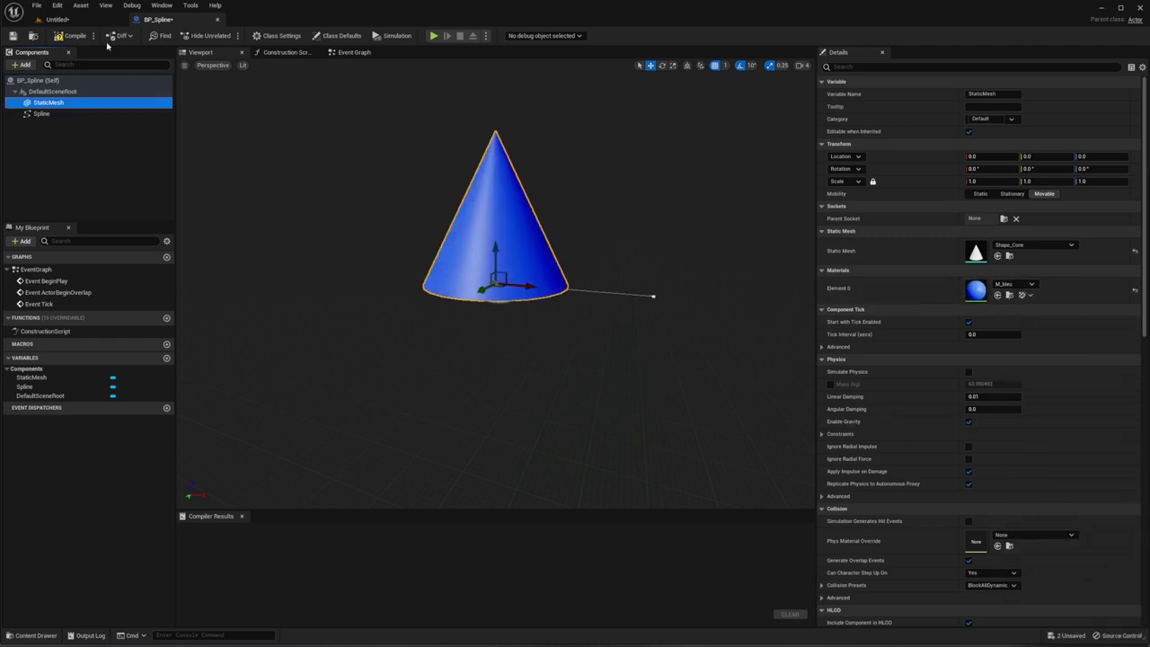
Compile BP_Spline and drag an instance onto the Untitled level floor.
left_click(71, 35)
left_click(57, 19)
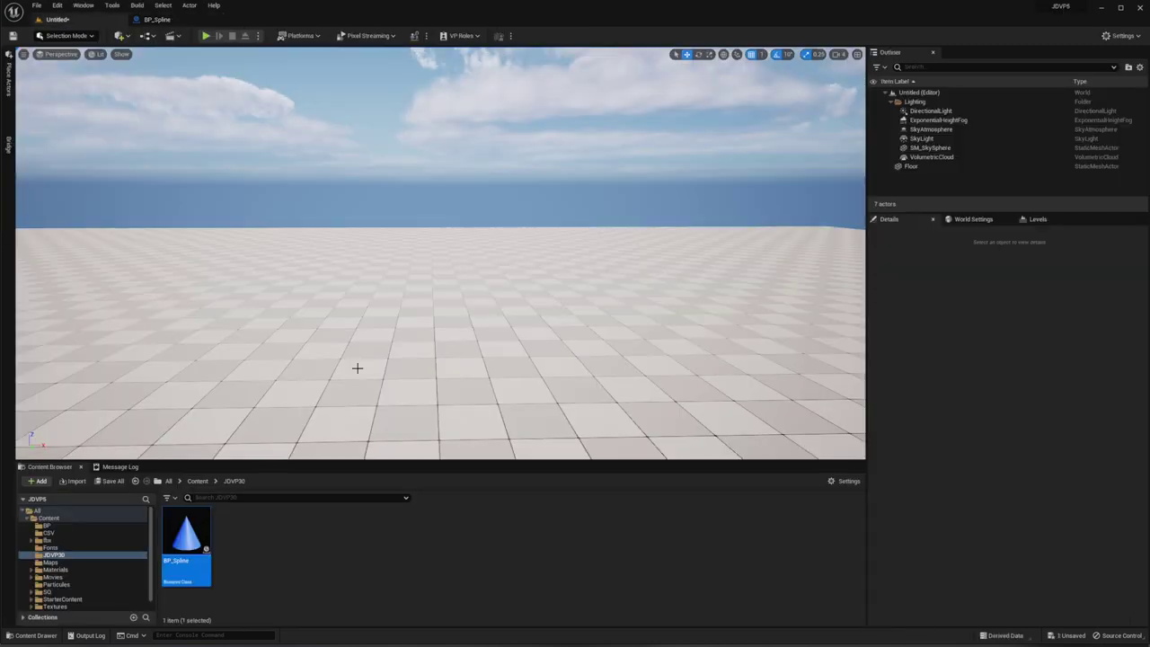
left_click_drag(186, 539, 321, 312)
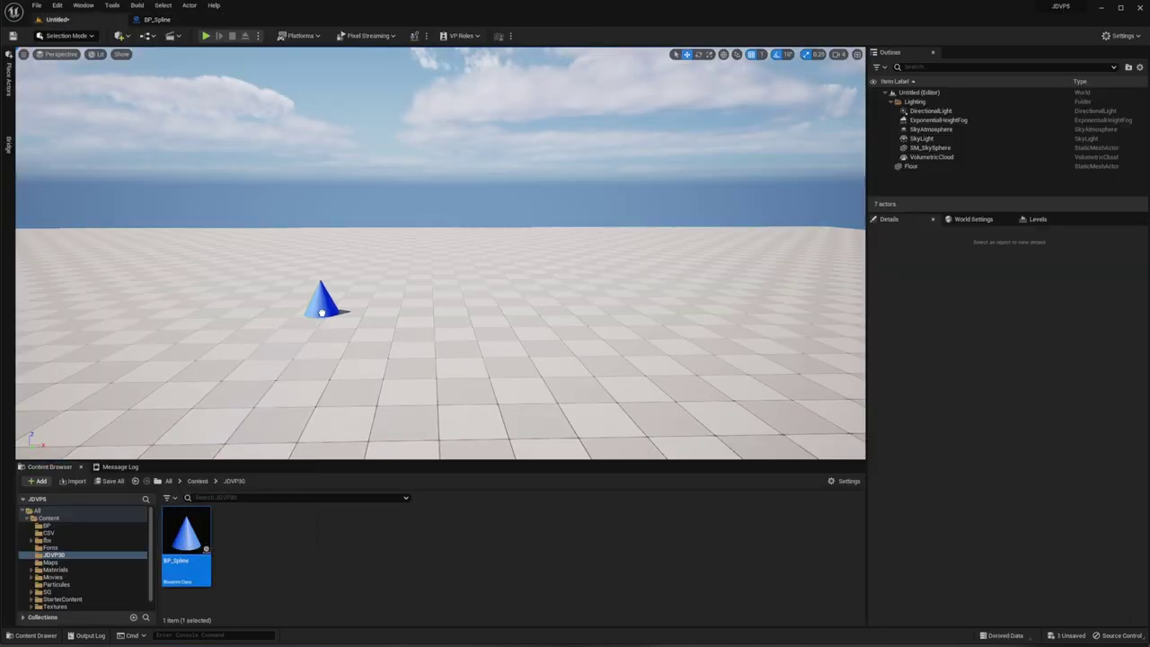
Zoom the viewport onto the placed actor and select the spline's end point.
scroll(305, 373, "up", 2)
scroll(308, 396, "up", 2)
scroll(270, 389, "up", 2)
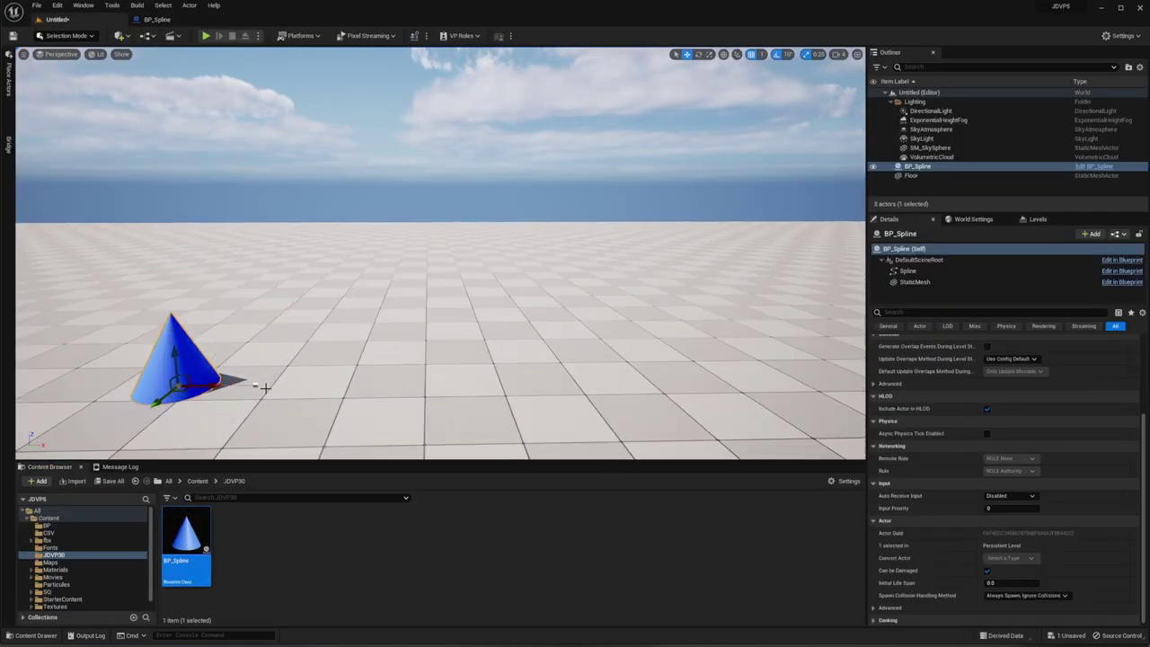
scroll(264, 388, "down", 2)
scroll(261, 378, "down", 2)
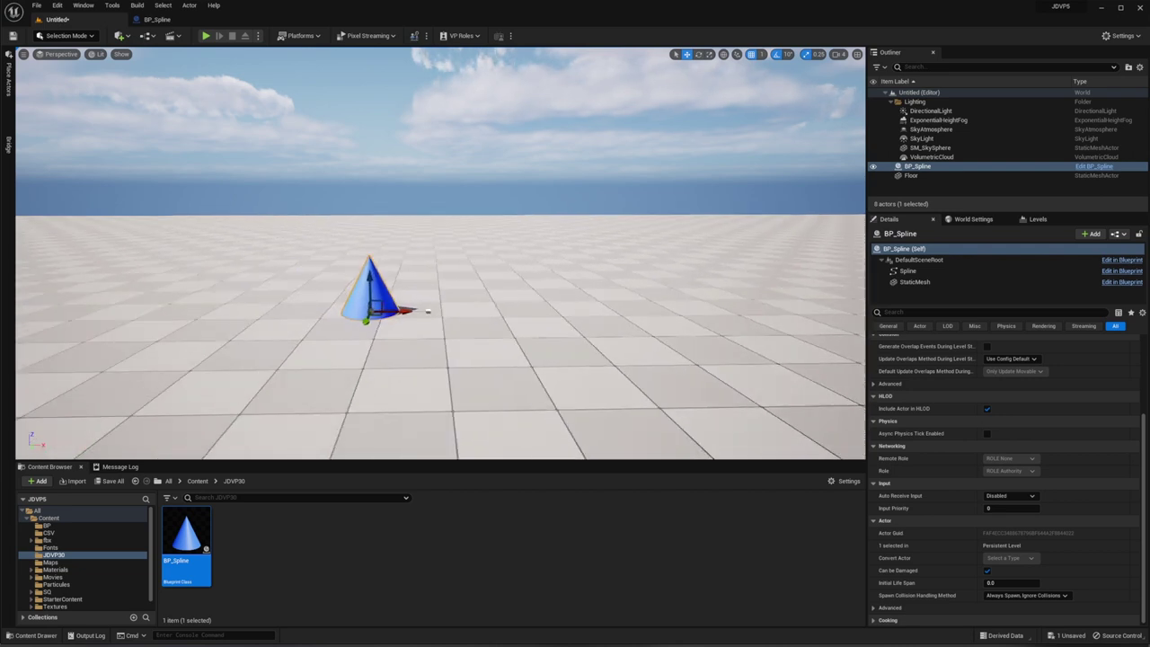
scroll(440, 344, "up", 2)
scroll(440, 344, "up", 3)
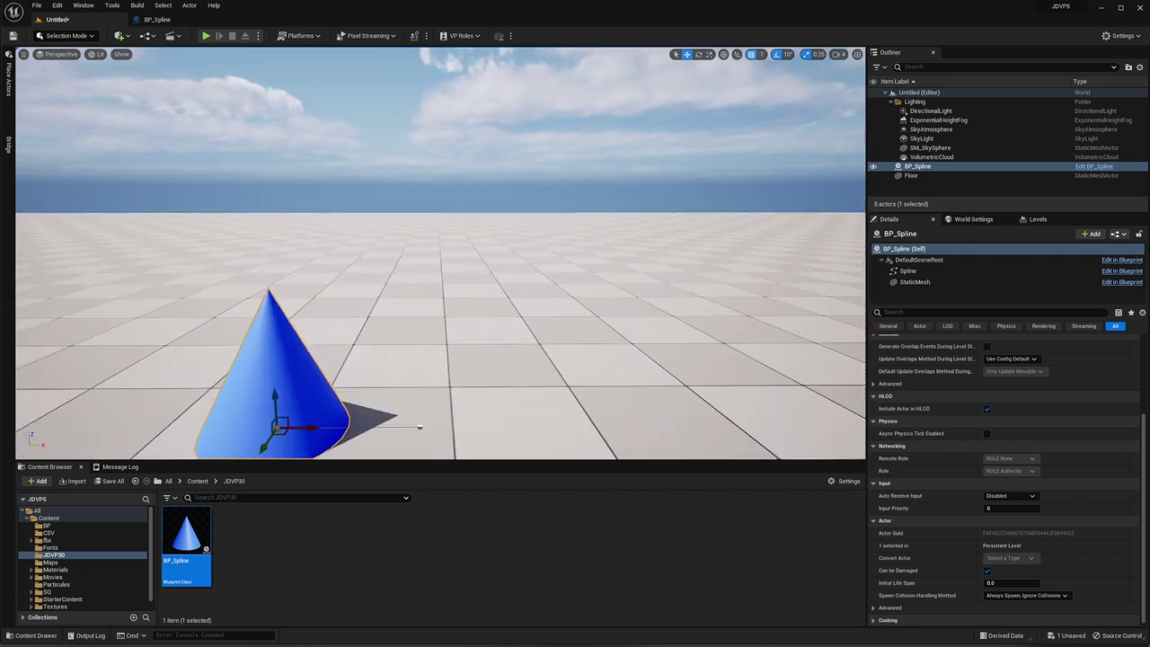
scroll(441, 359, "down", 2)
left_click(429, 360)
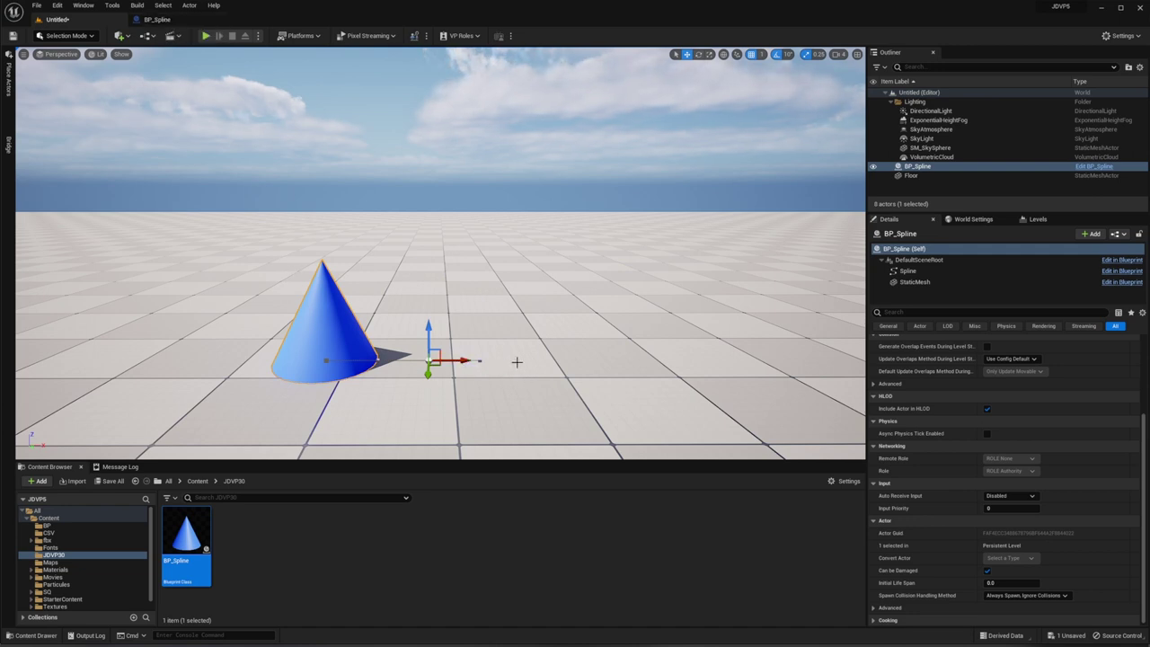
Drag the spline end point further along X and raise it high into the sky.
left_click_drag(463, 361, 634, 384)
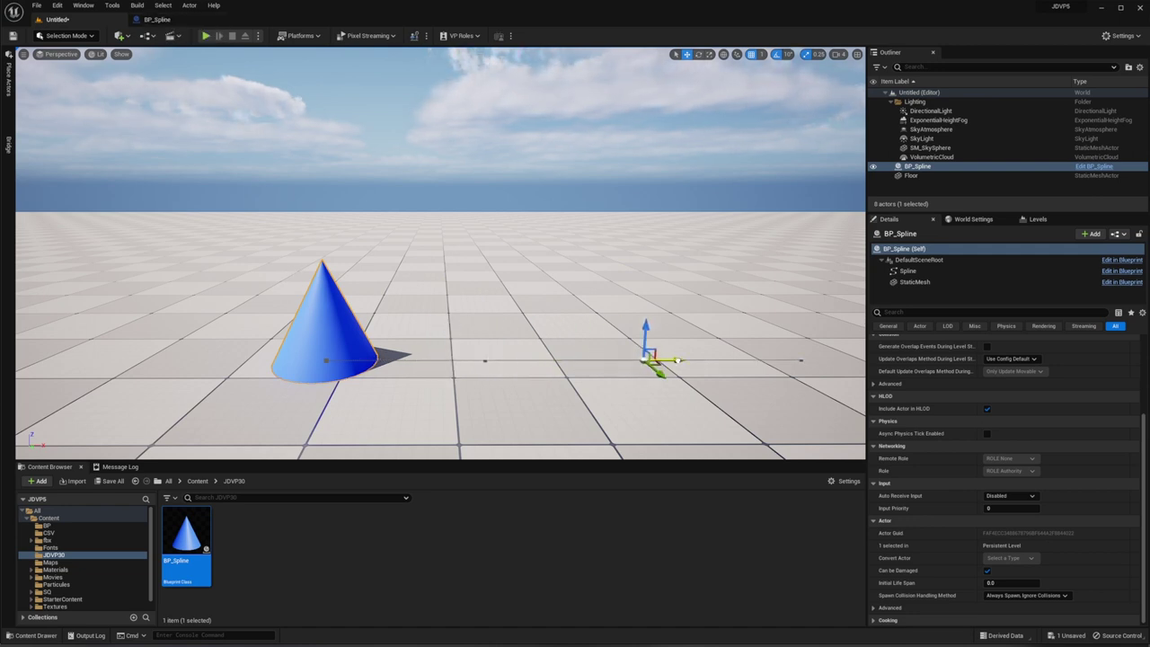
scroll(547, 385, "down", 3)
scroll(536, 377, "down", 3)
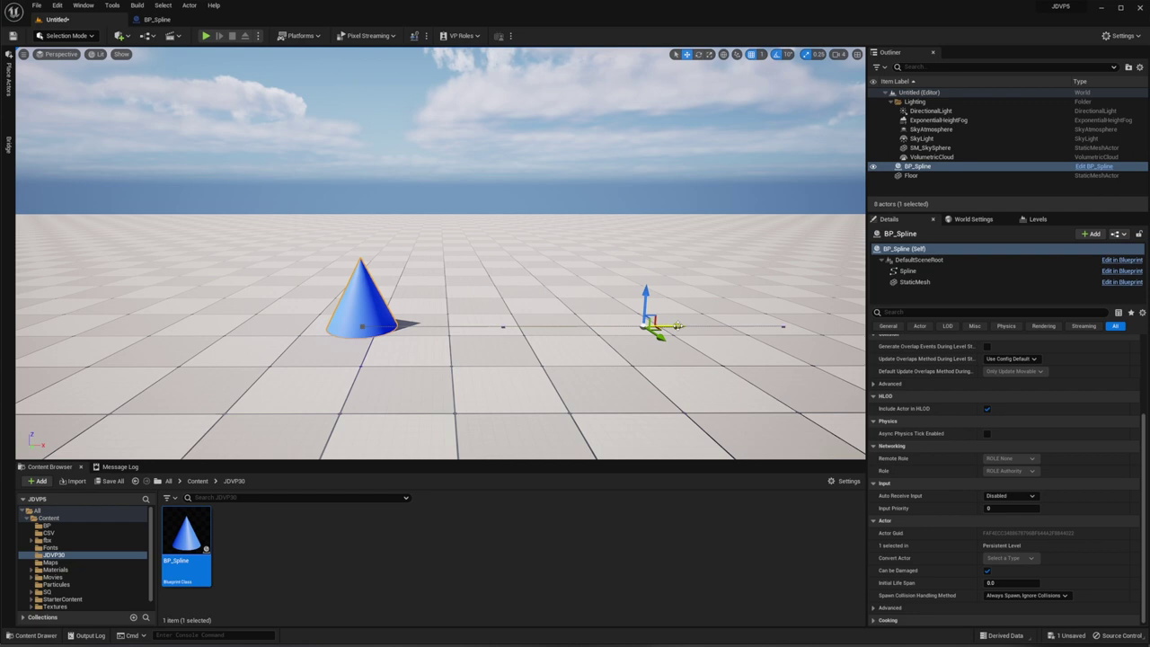
left_click_drag(669, 326, 698, 326)
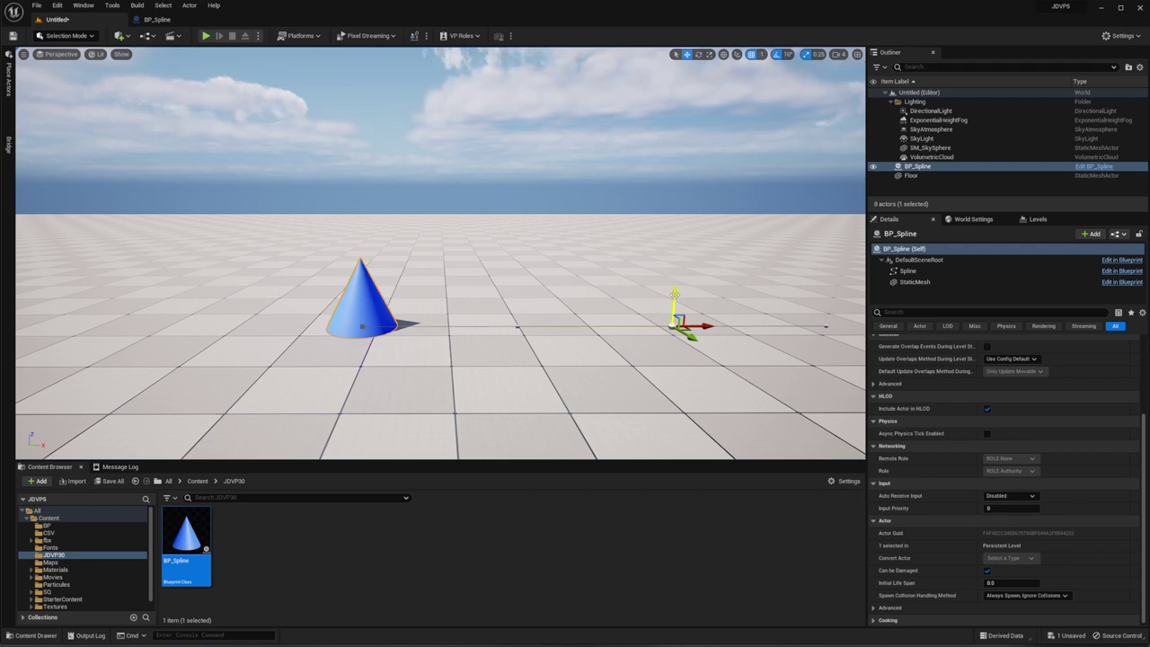
left_click_drag(674, 294, 693, 72)
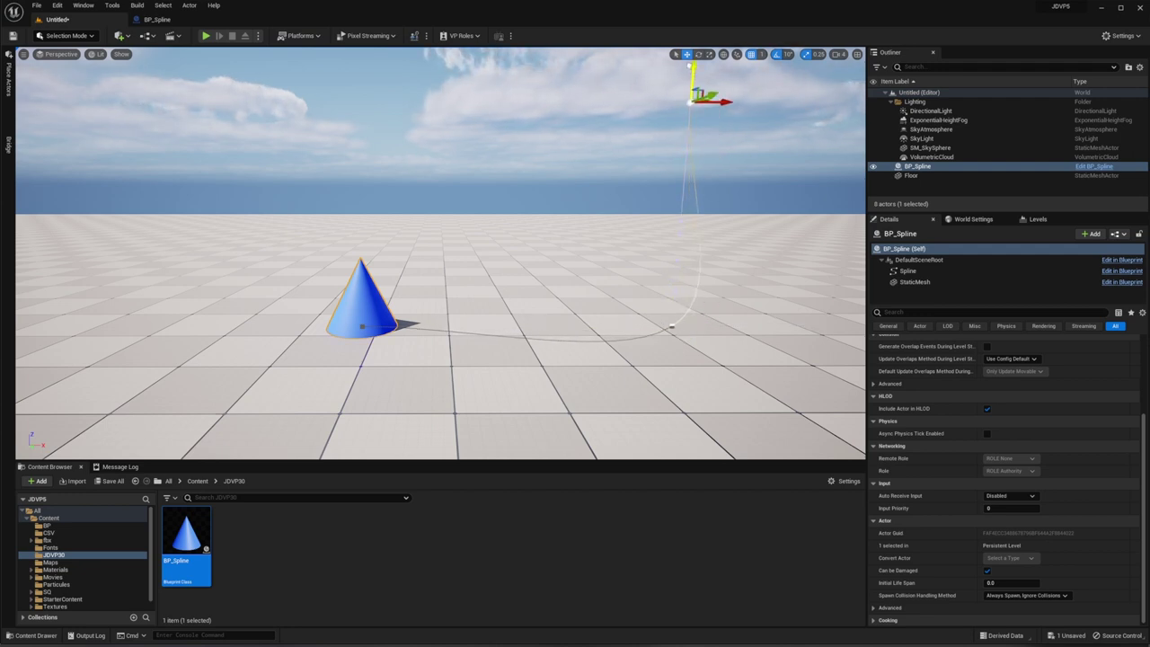
scroll(630, 209, "down", 4)
scroll(601, 220, "up", 2)
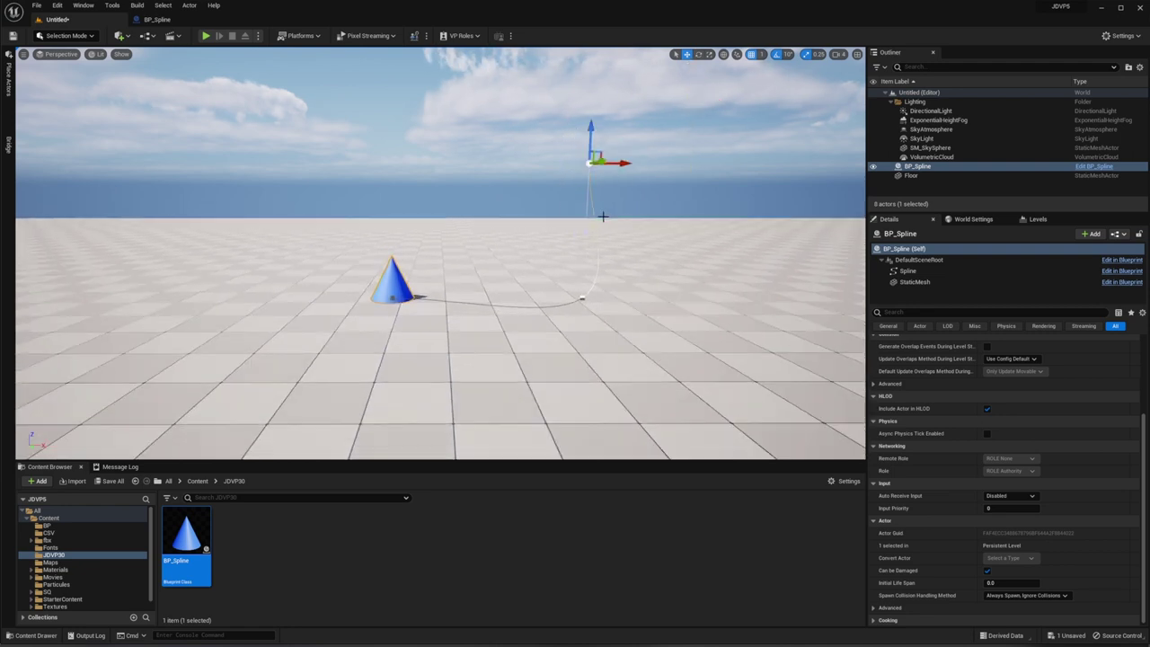
Raise the middle spline point, lift the point by the cone, and move the top point right.
left_click(592, 230)
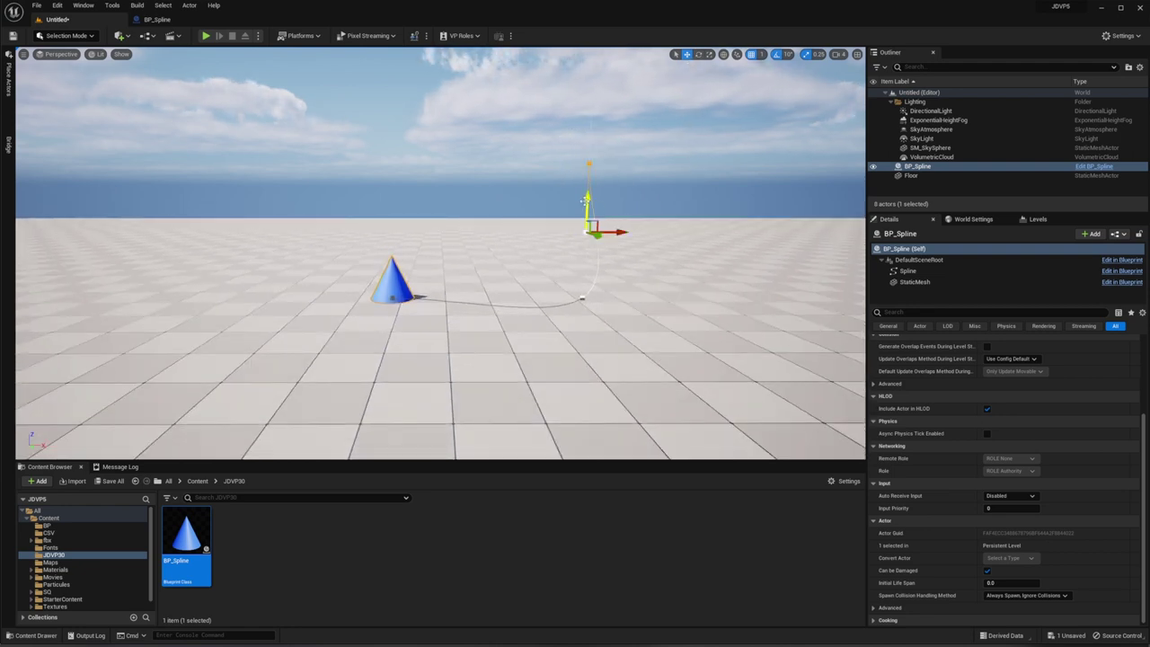
left_click_drag(589, 200, 589, 149)
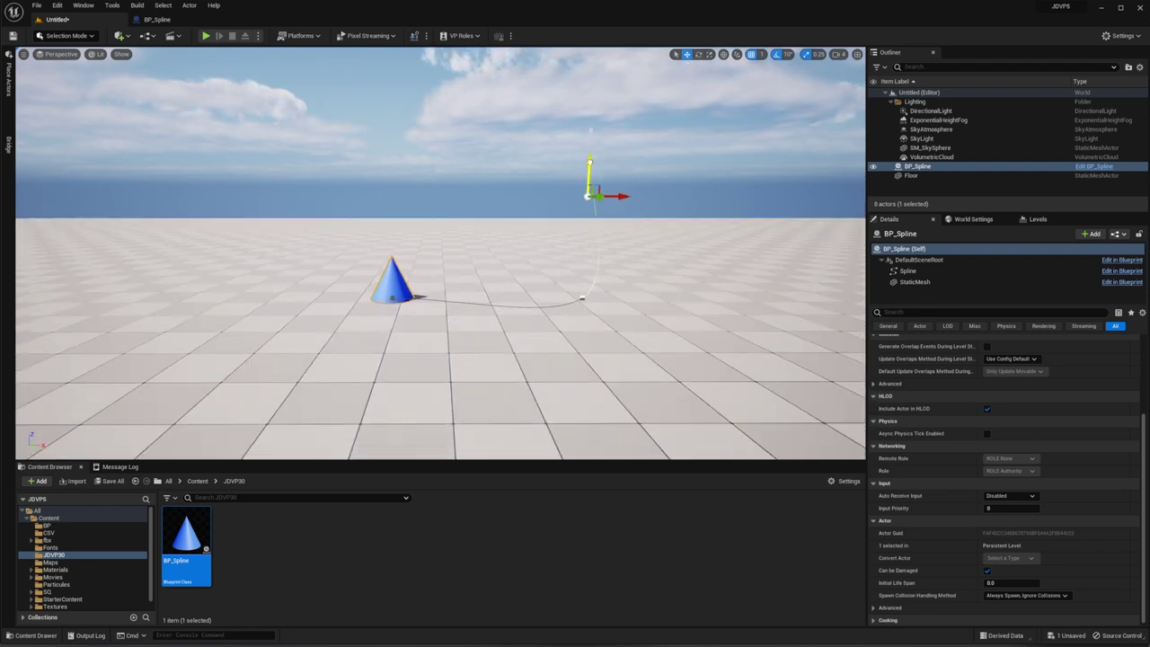
left_click(582, 298)
left_click(534, 330)
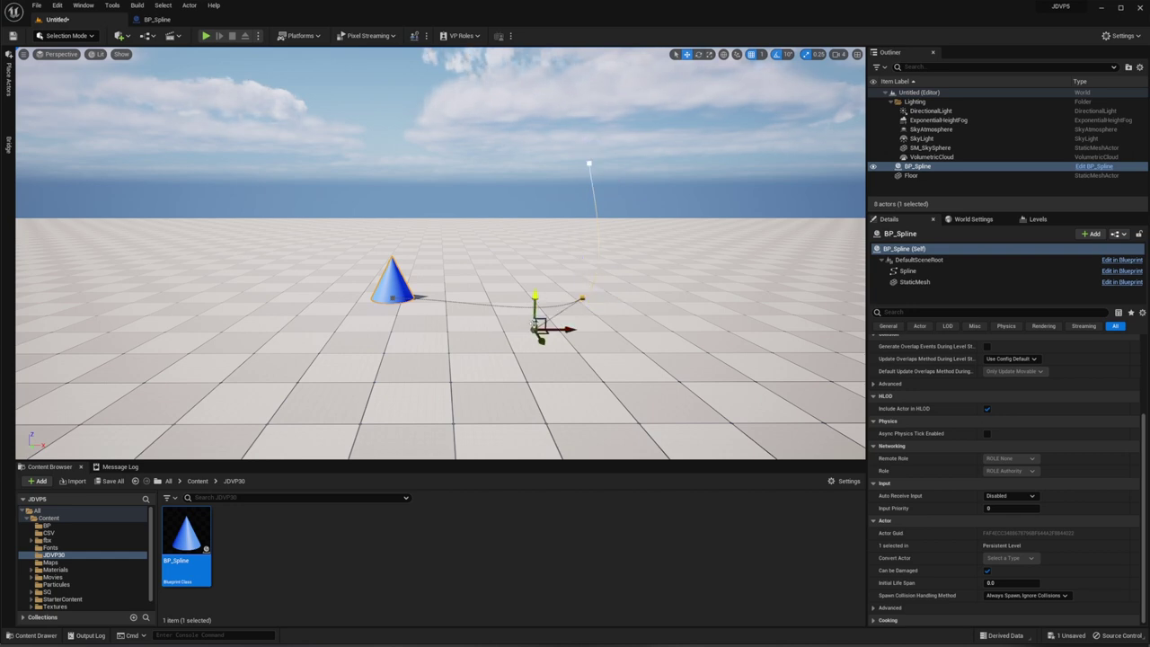
left_click_drag(541, 339, 541, 305)
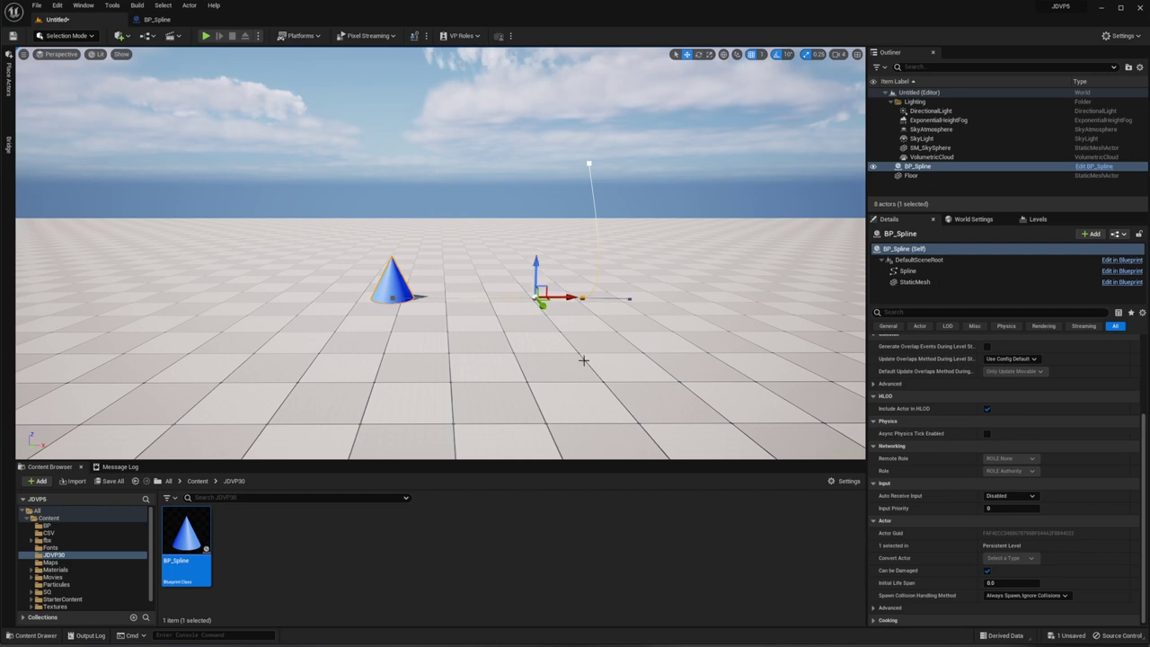
left_click_drag(550, 176, 551, 176)
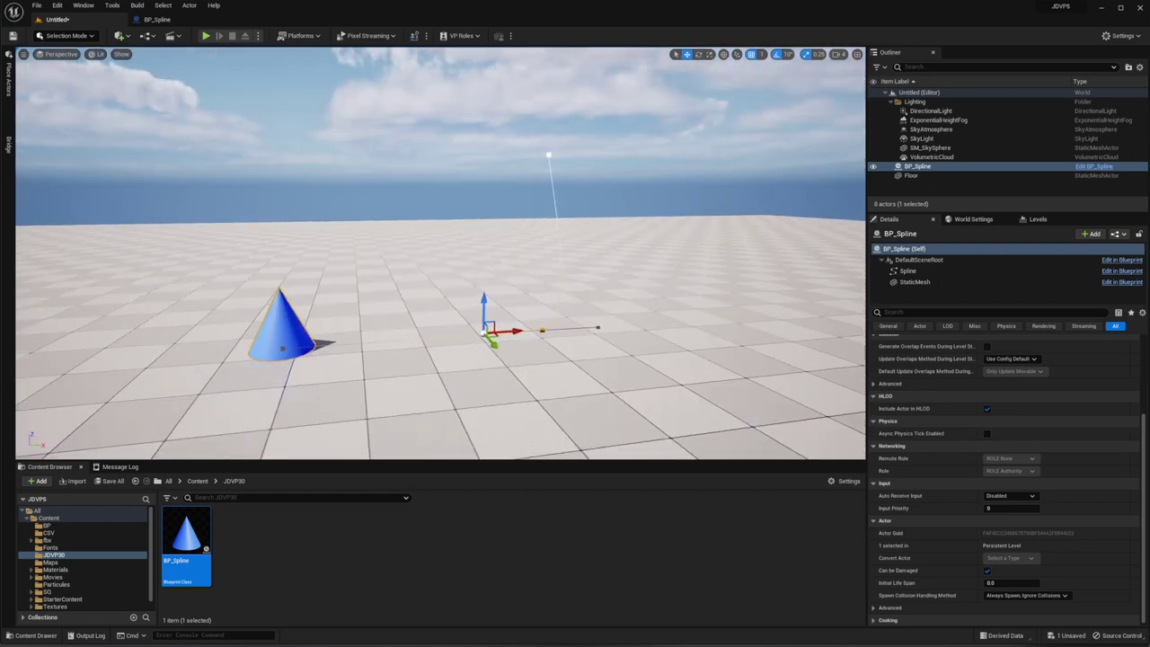
left_click(545, 156)
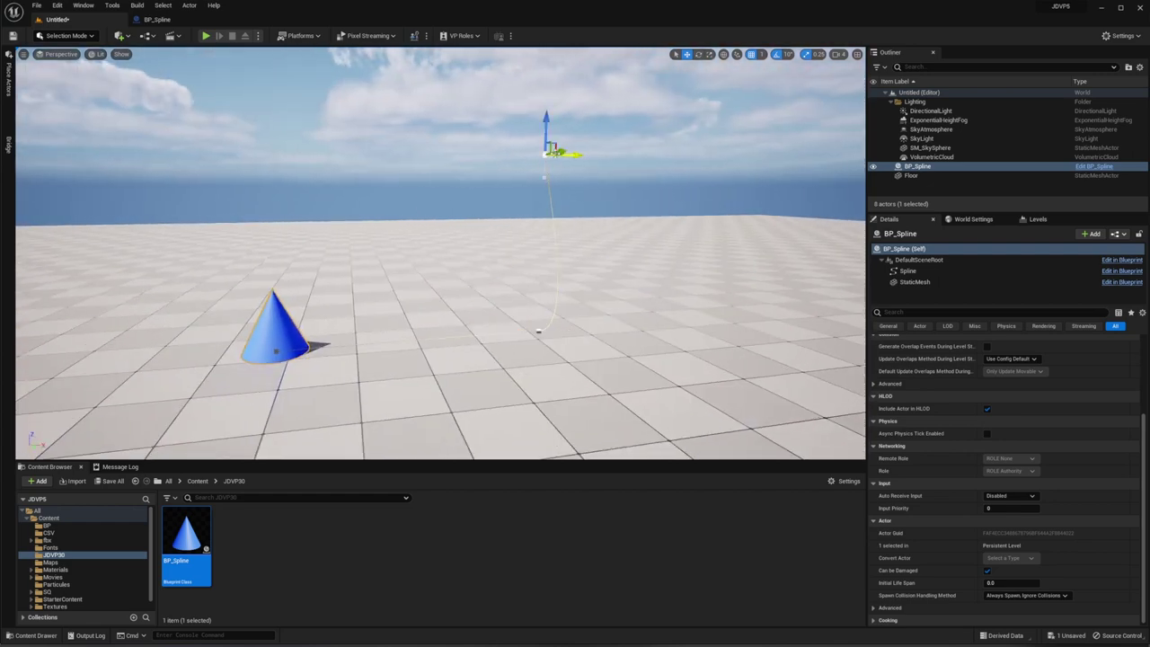
left_click_drag(580, 152, 610, 296)
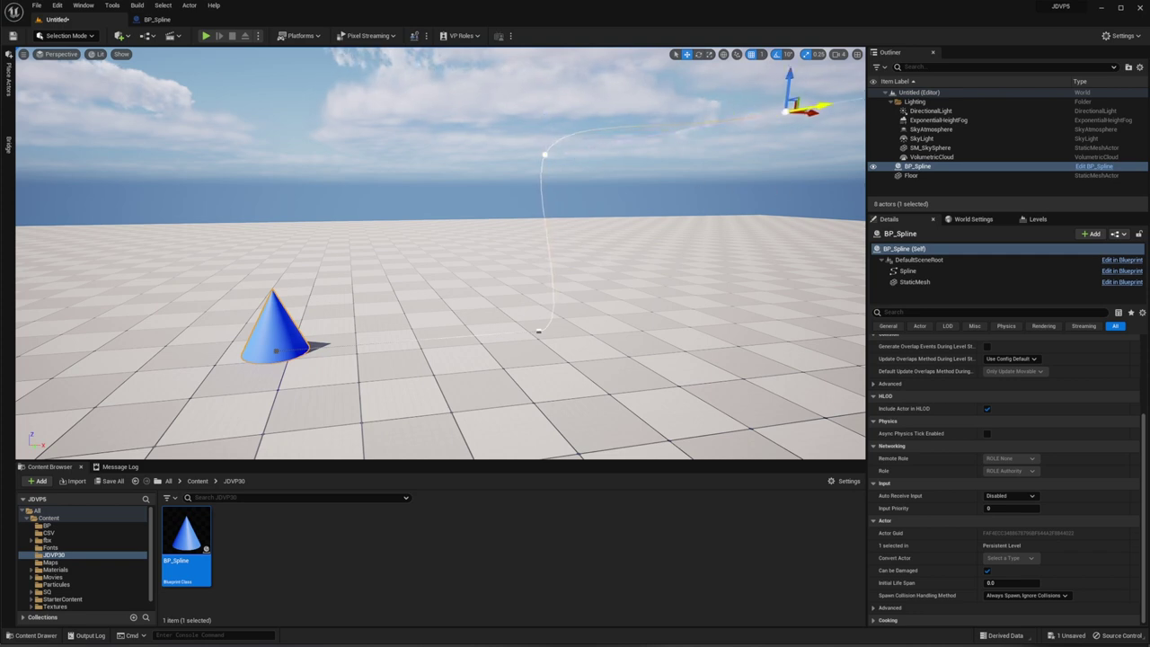
left_click_drag(497, 365, 398, 395)
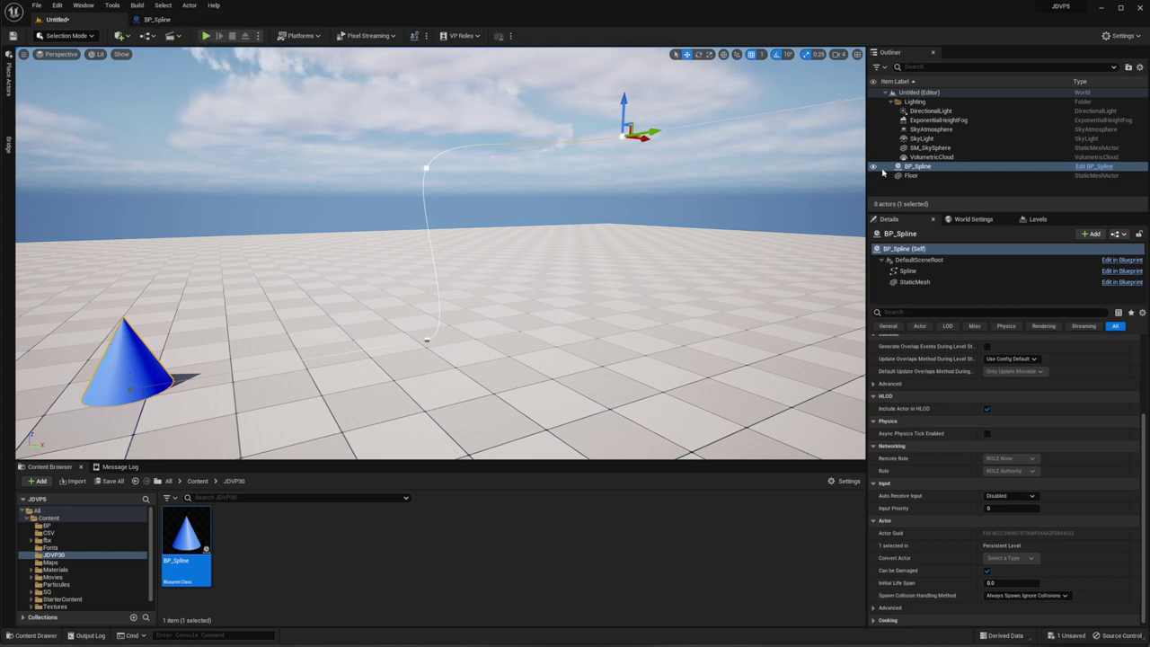
left_click(155, 19)
Replace the three default events in BP_Spline's Event Graph with an S keyboard event node.
left_click_drag(420, 142, 642, 460)
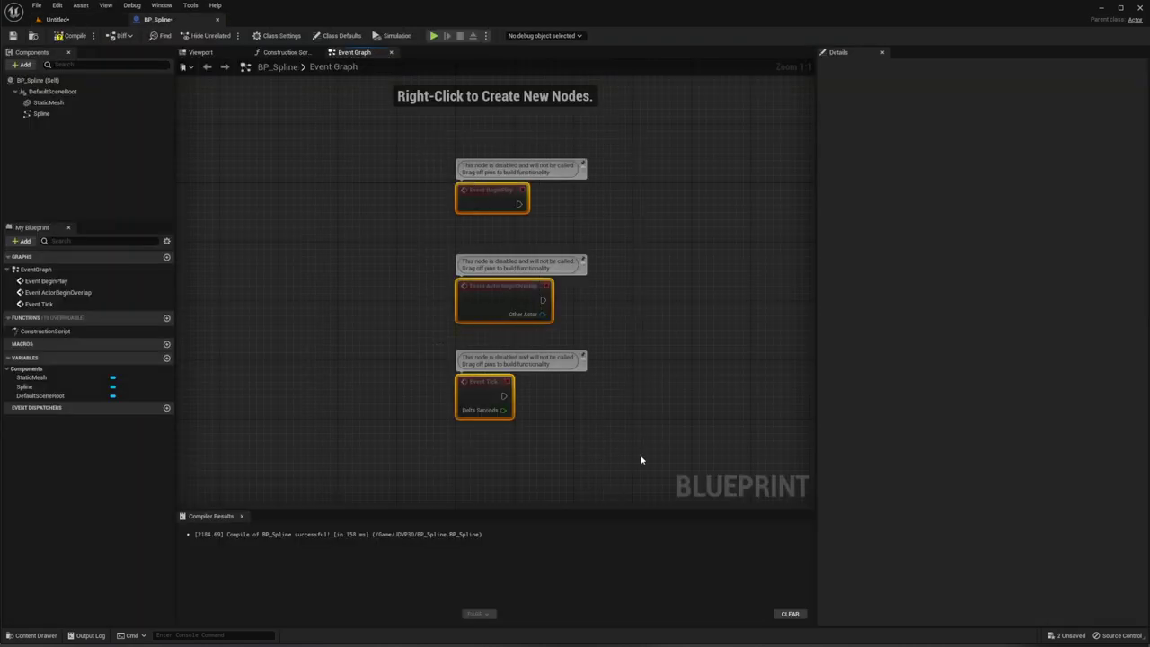
key("Delete")
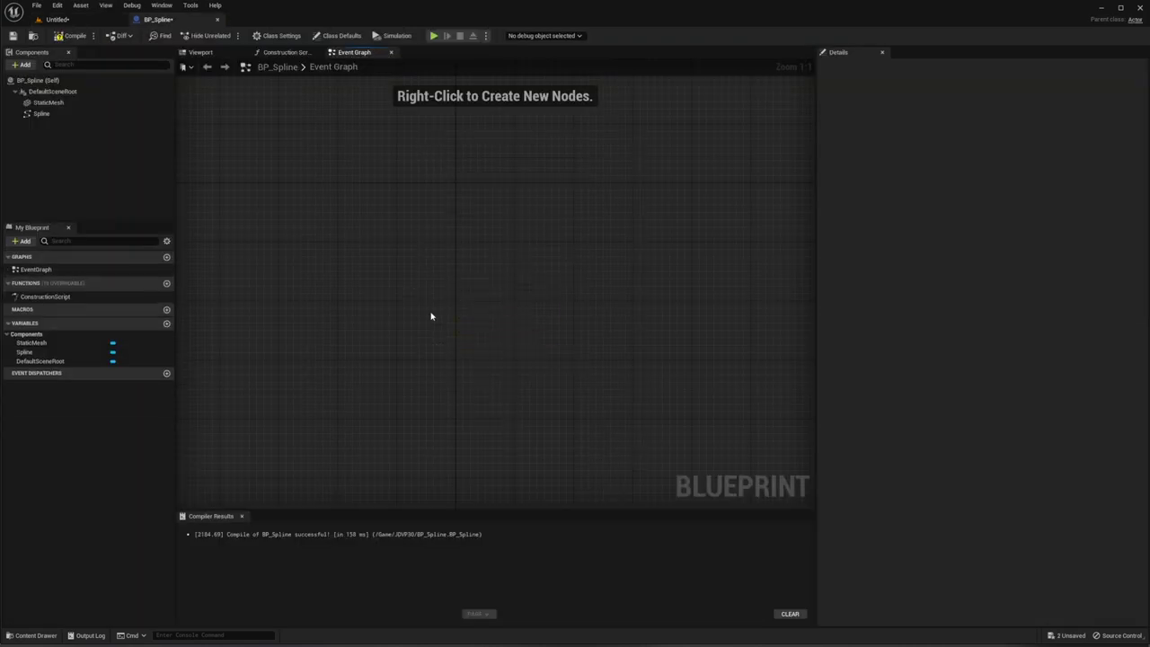
right_click(431, 316)
type("keyboard")
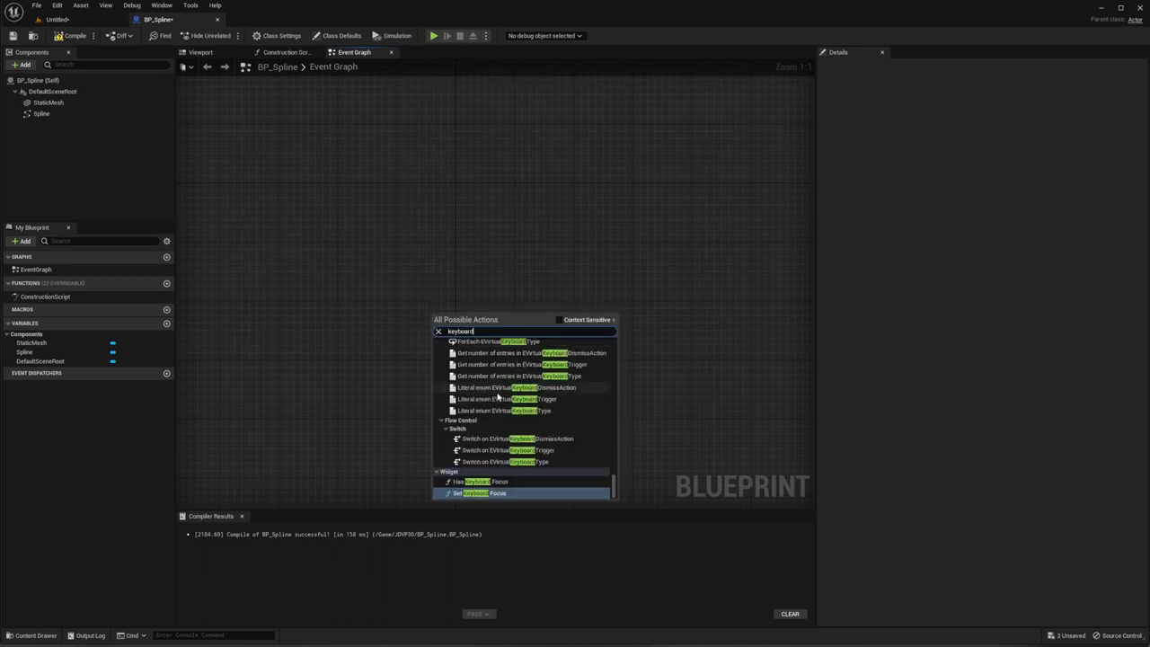
scroll(516, 411, "up", 5)
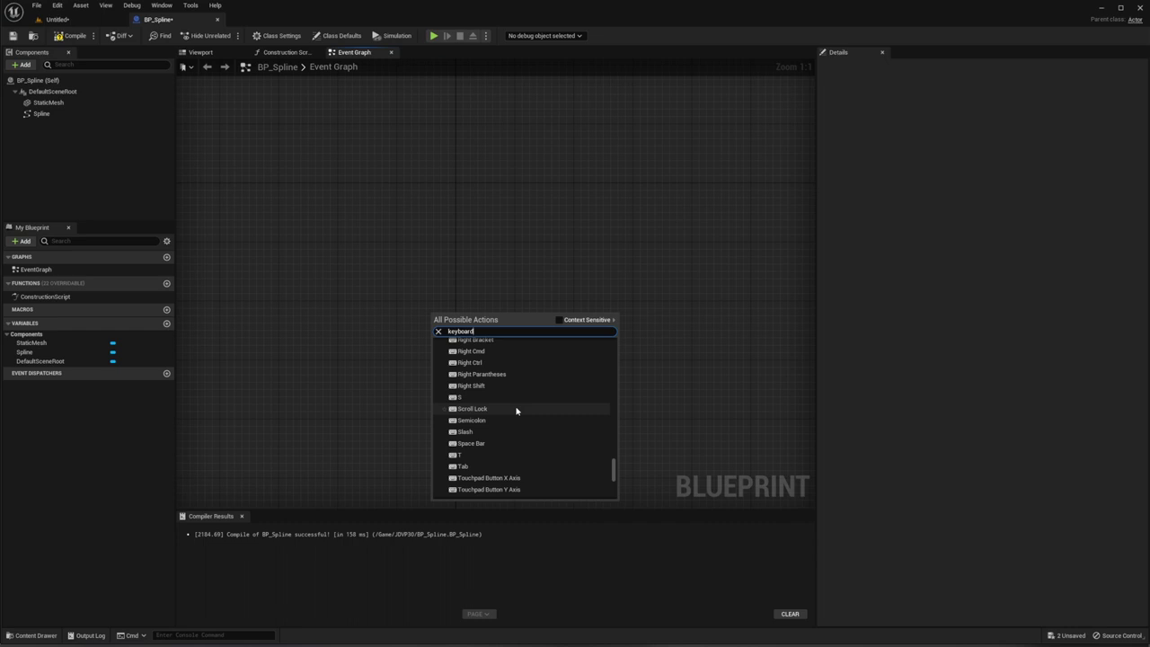
left_click(472, 392)
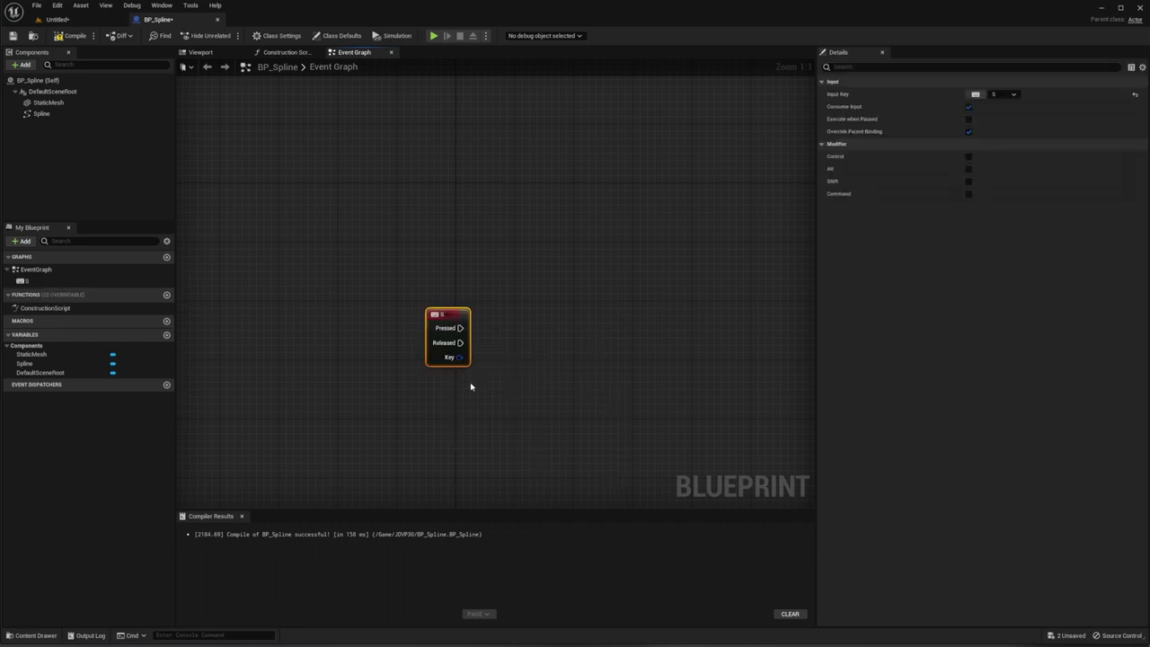
left_click_drag(440, 314, 314, 234)
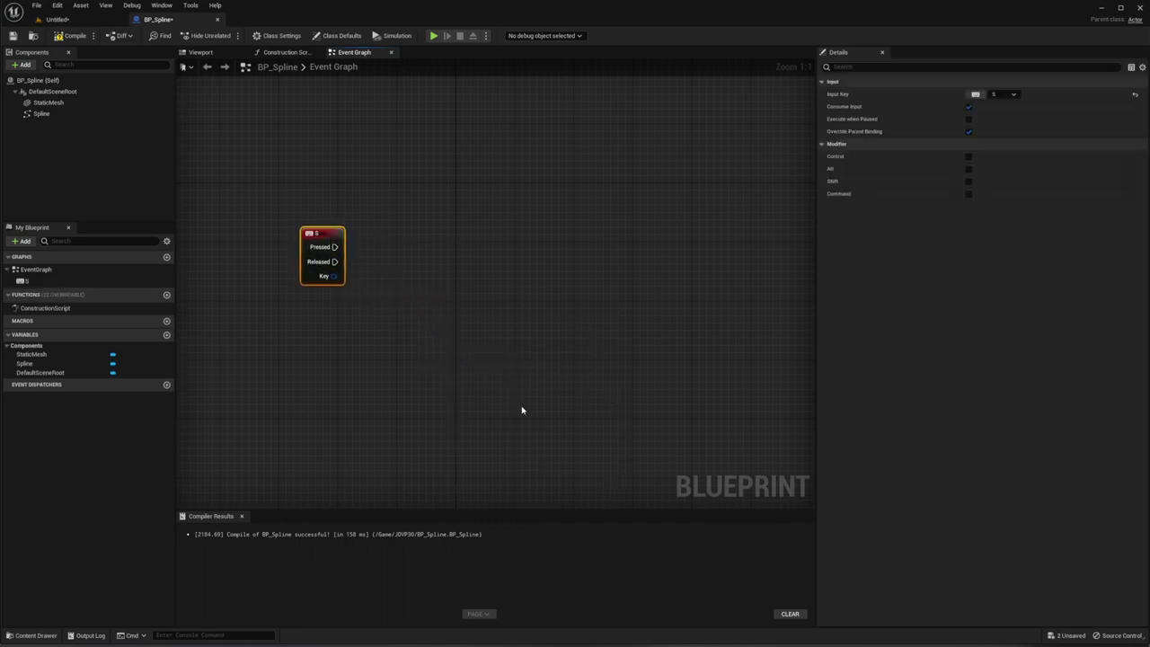
right_click_drag(429, 317, 443, 346)
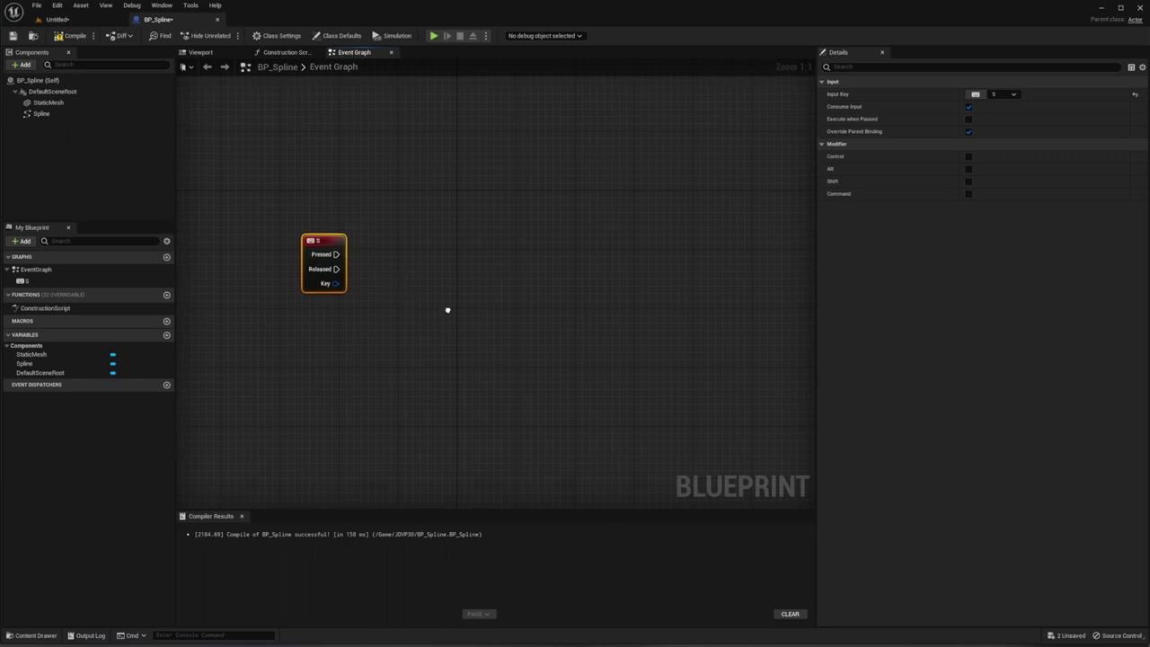
left_click(74, 19)
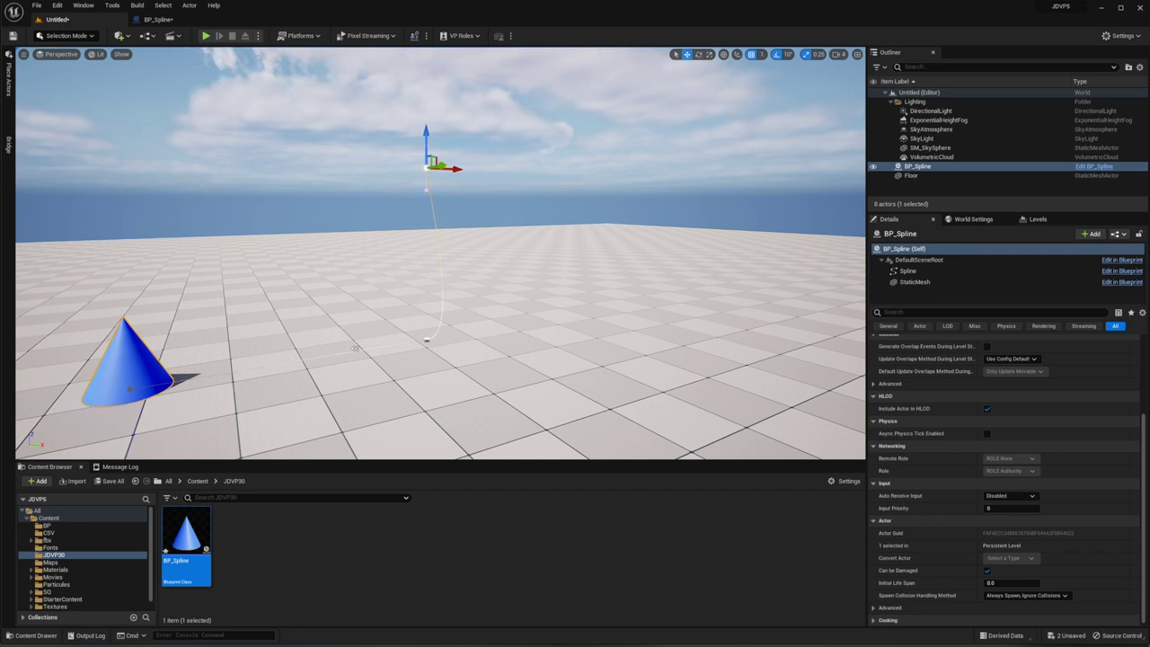
left_click(160, 20)
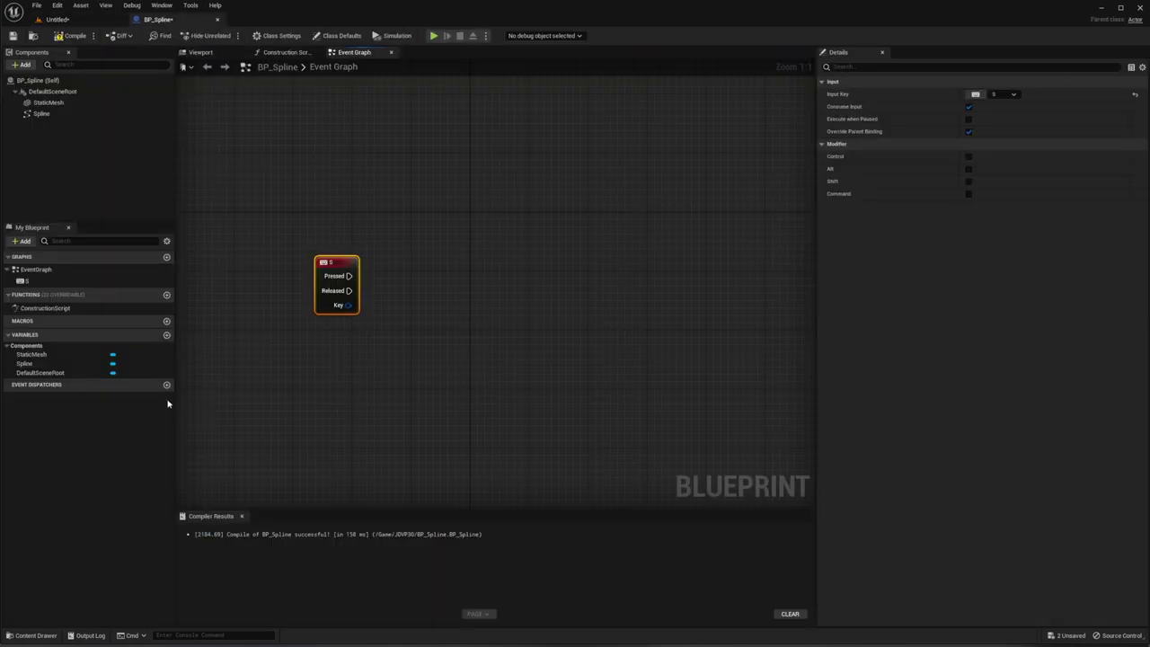
Add a Timeline node named Timeline to the Event Graph and open its editor.
right_click(536, 316)
type("timeline")
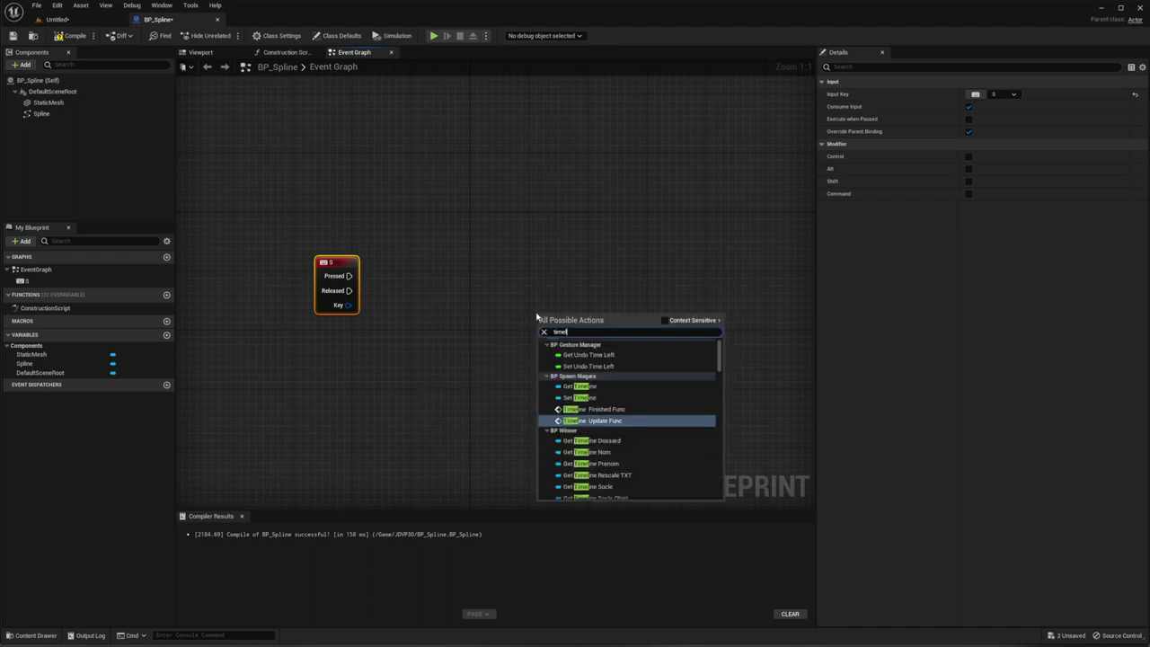
left_click(665, 320)
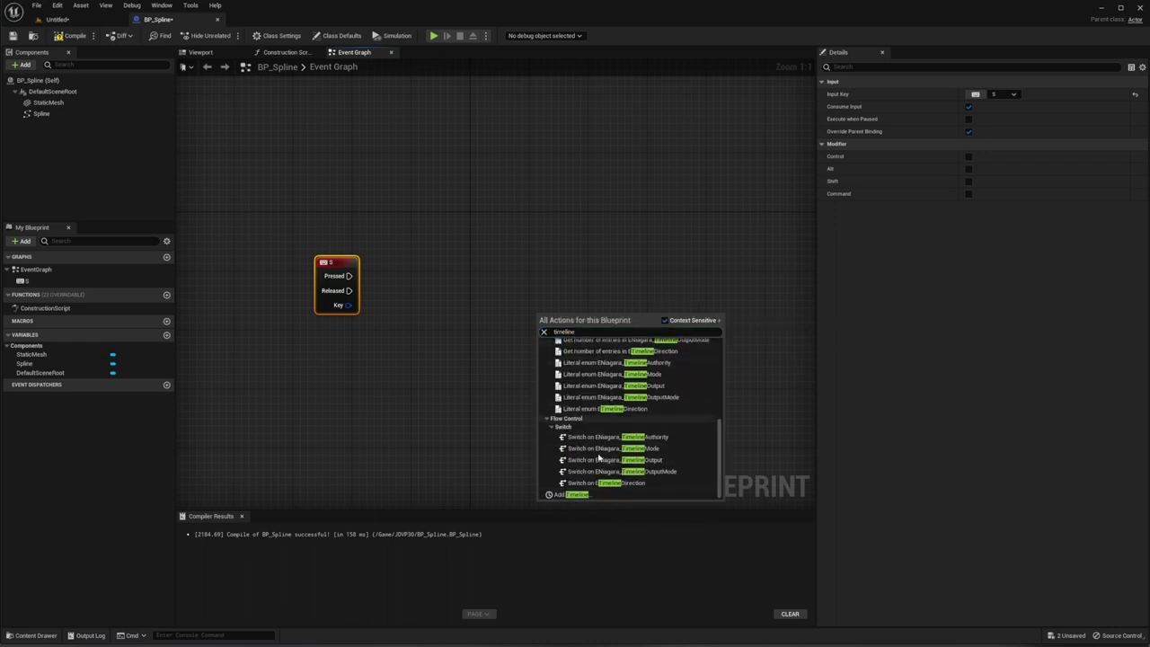
left_click(575, 494)
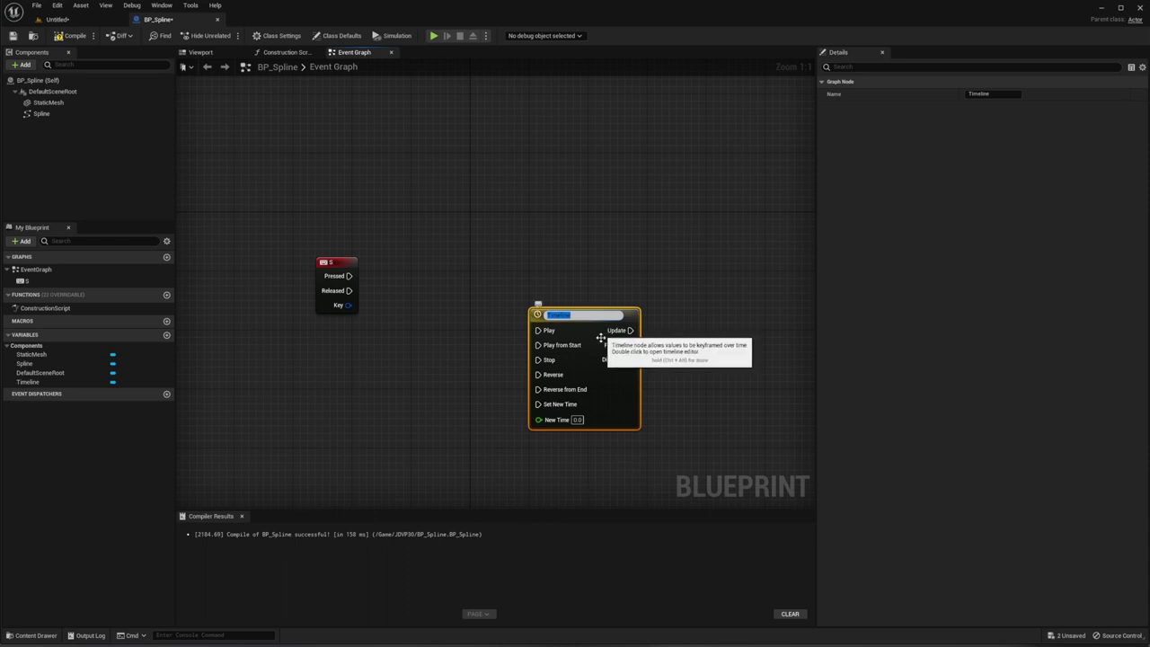
left_click(631, 319)
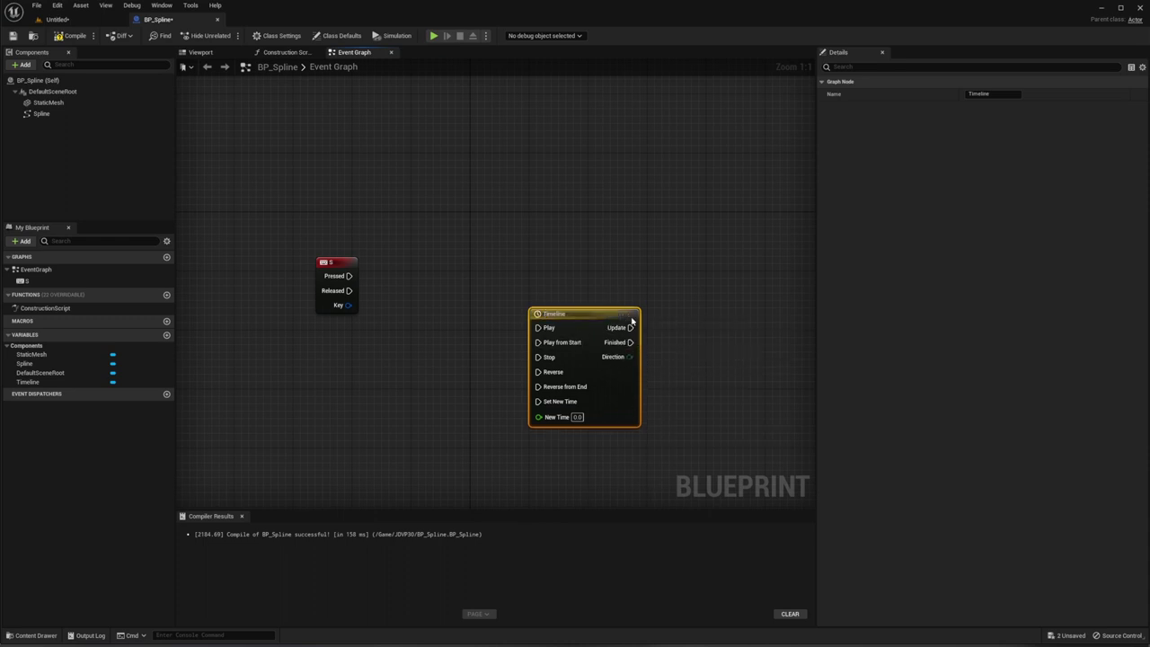
double_click(563, 318)
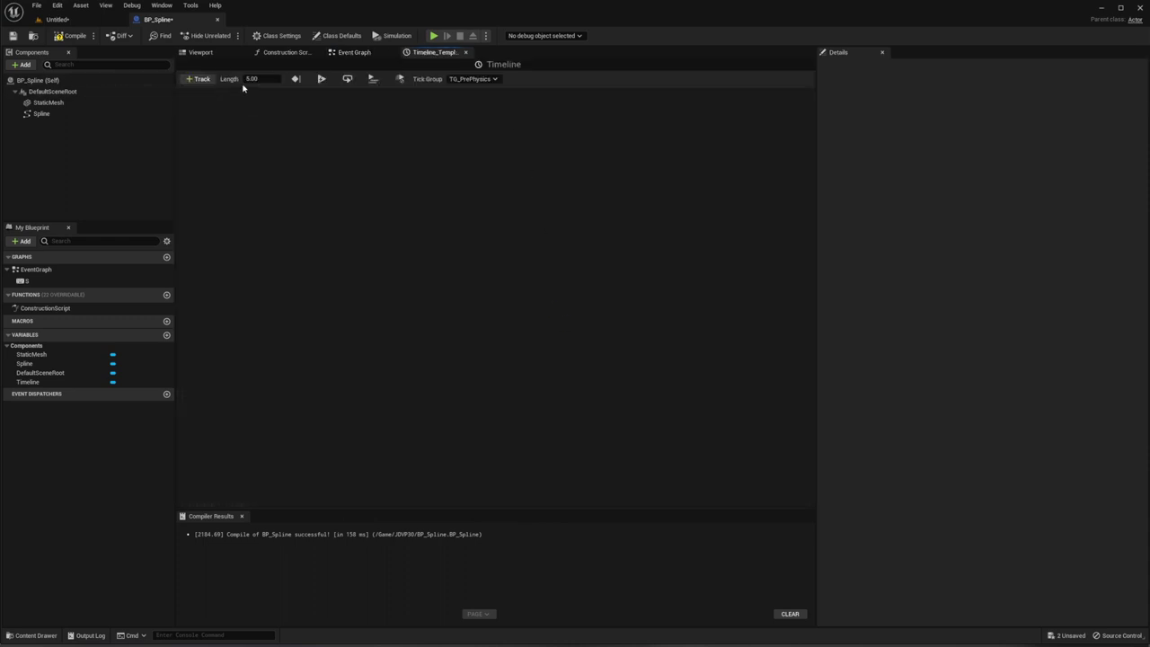
Add a float curve track with a first key at time 0, value 0.
left_click(198, 79)
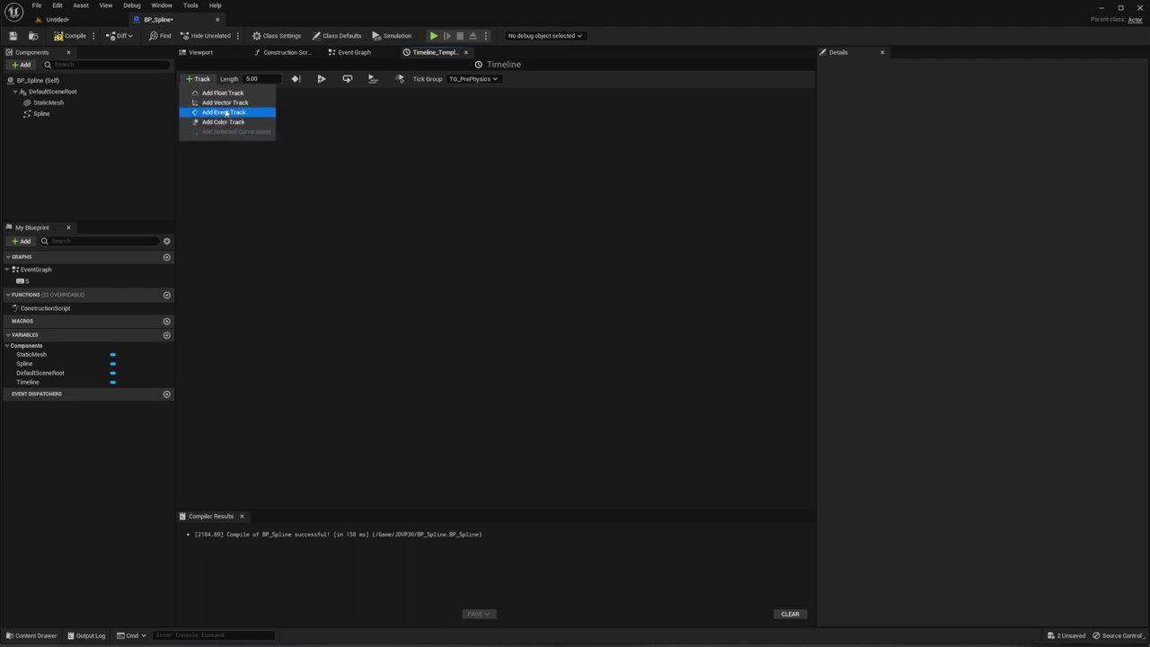
left_click(232, 94)
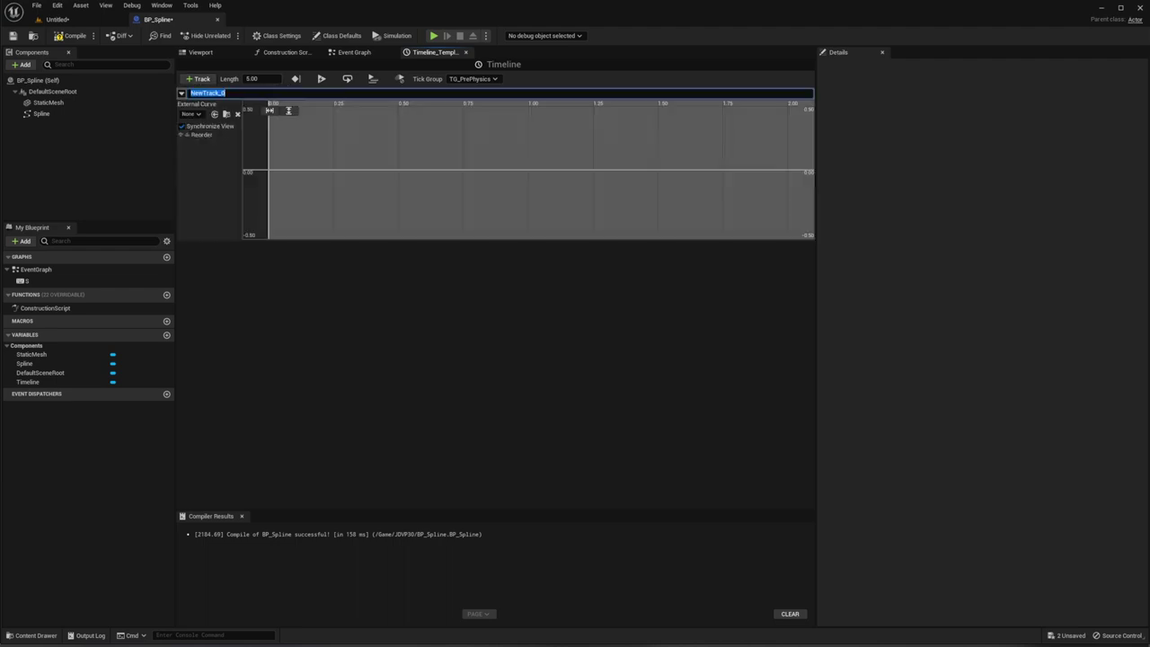
right_click(315, 173)
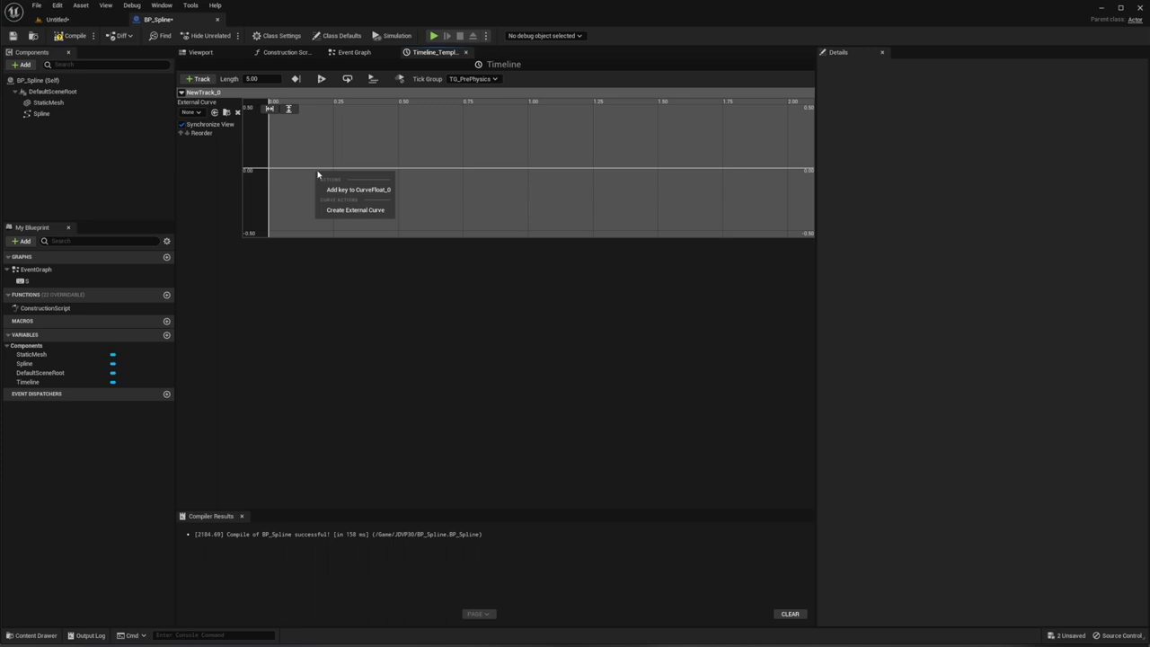
left_click(351, 191)
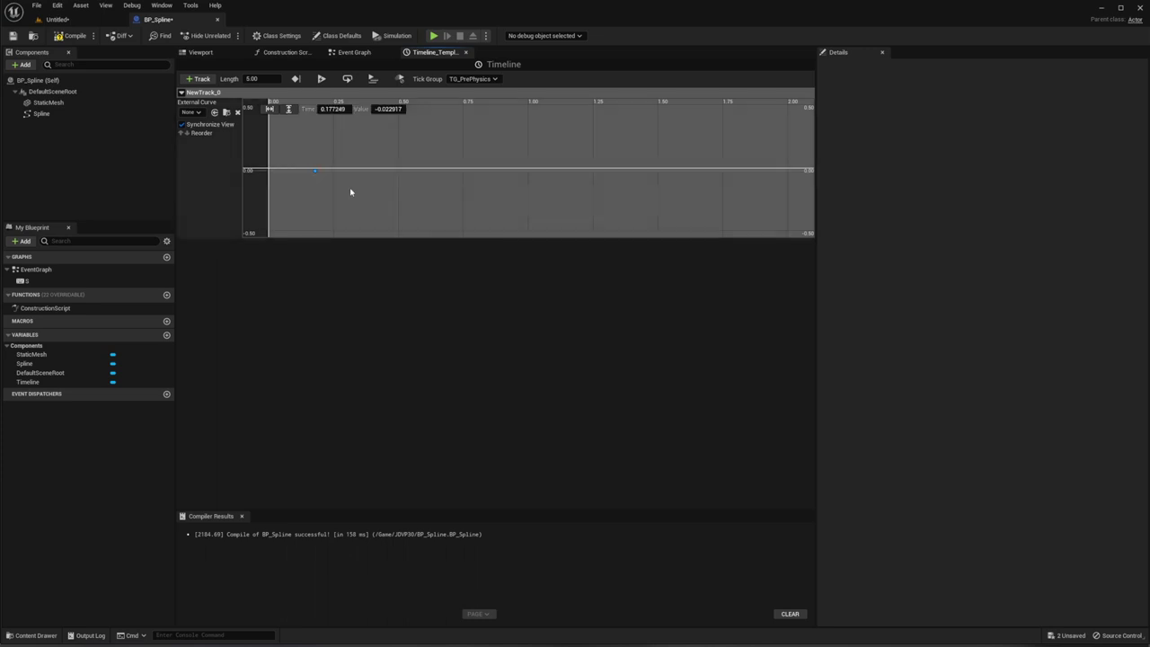
left_click(334, 109)
type("0")
key("Tab")
type("0")
key("Return")
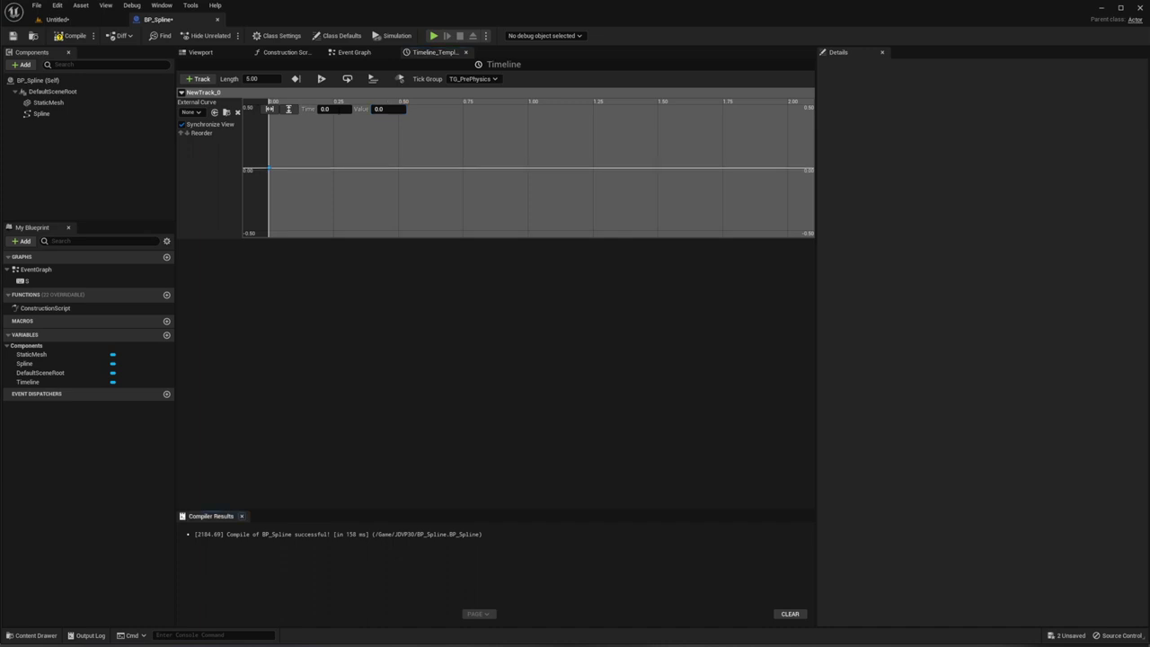
Add a second curve key at time 1, value 1.
right_click(345, 171)
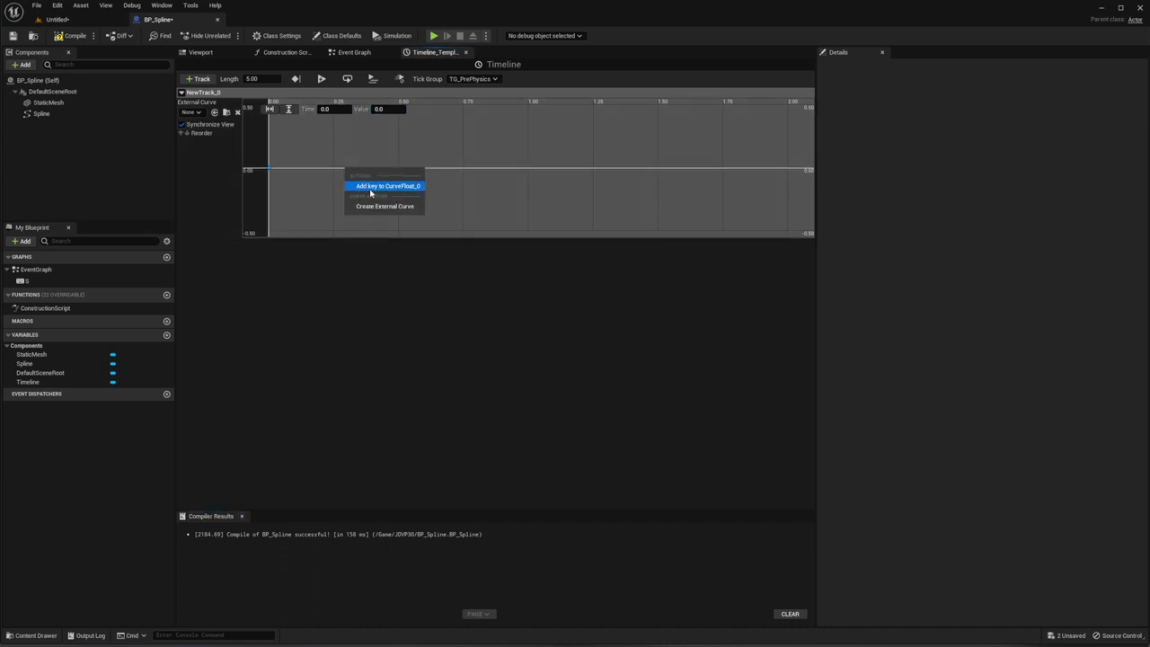
left_click(374, 187)
left_click(332, 109)
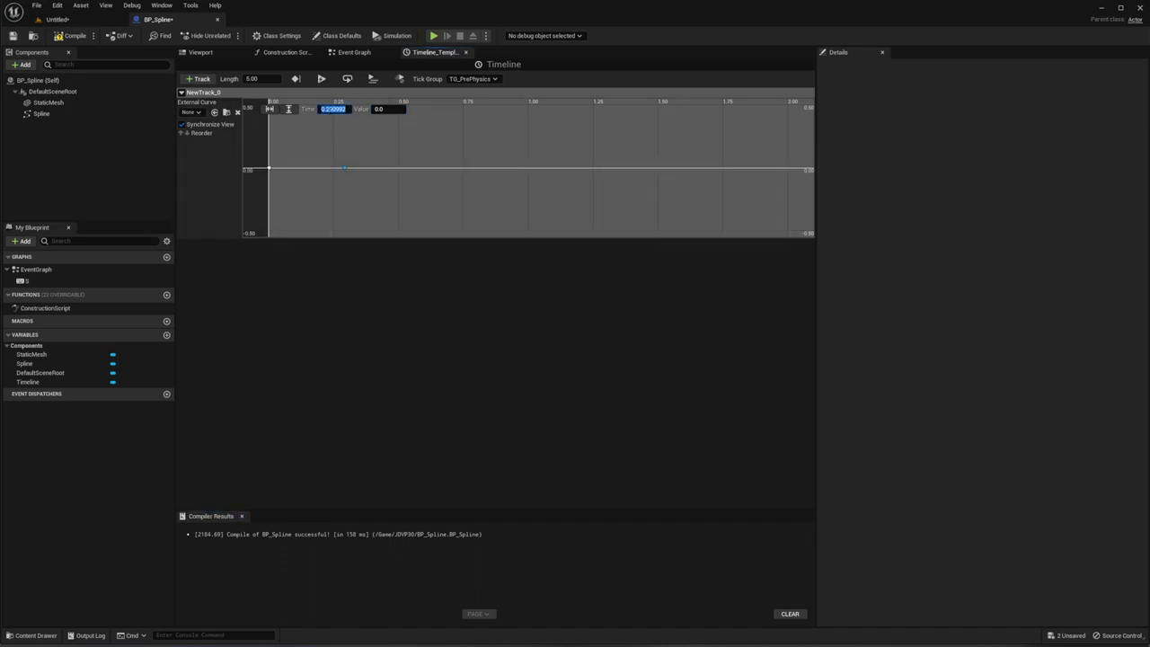
type("1")
key("Tab")
key("Return")
Set the timeline length to 1.00 and give the first key smooth interpolation.
left_click(260, 79)
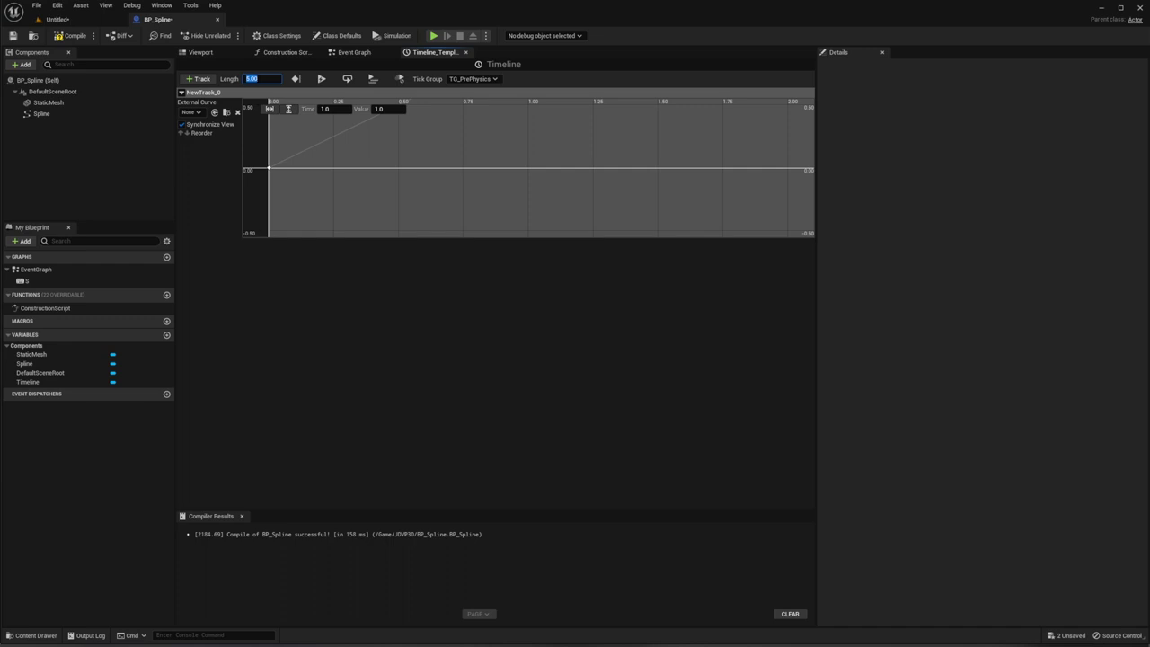
type("1")
key("Return")
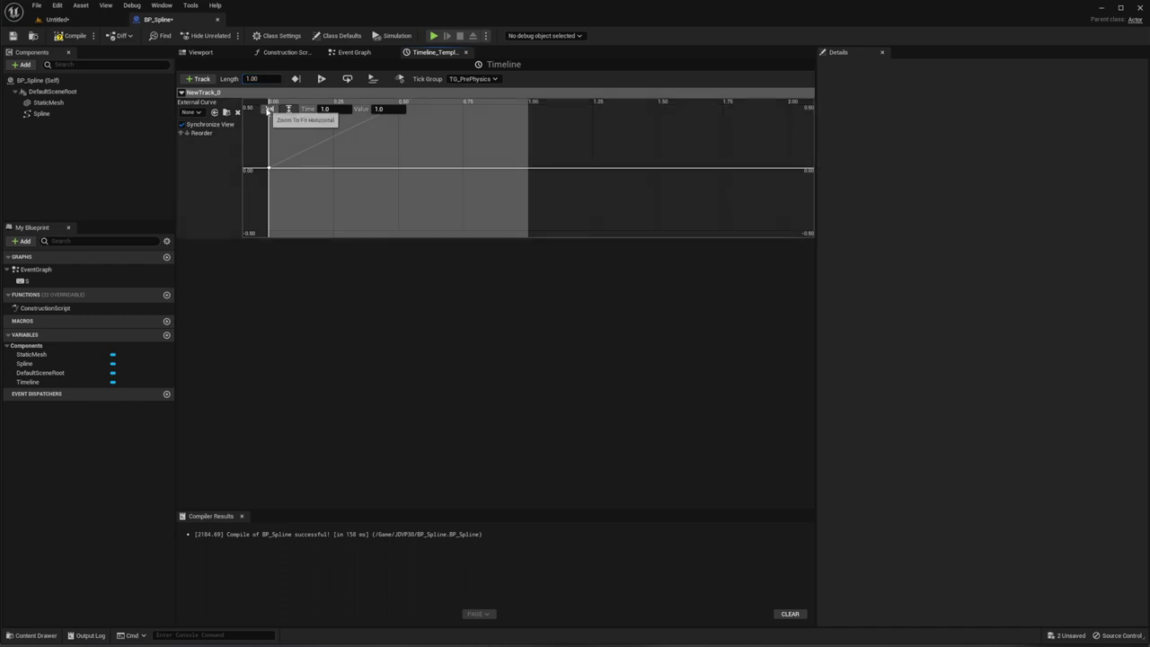
left_click(269, 109)
left_click(288, 109)
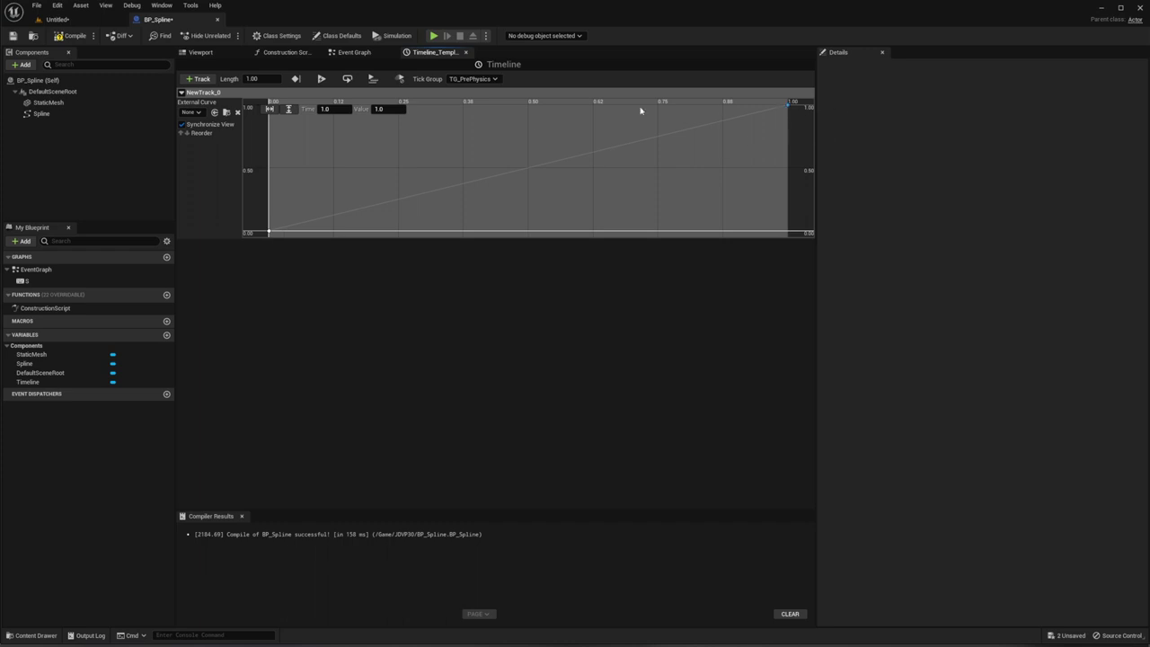
mouse_move(270, 233)
right_click(269, 233)
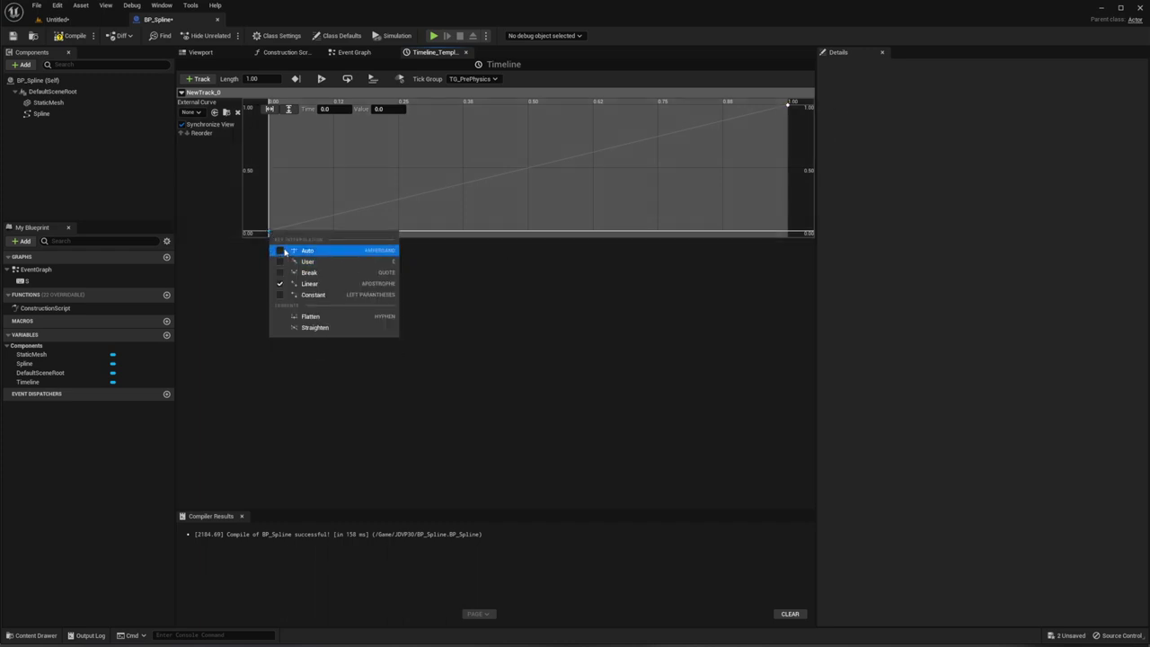
left_click(287, 262)
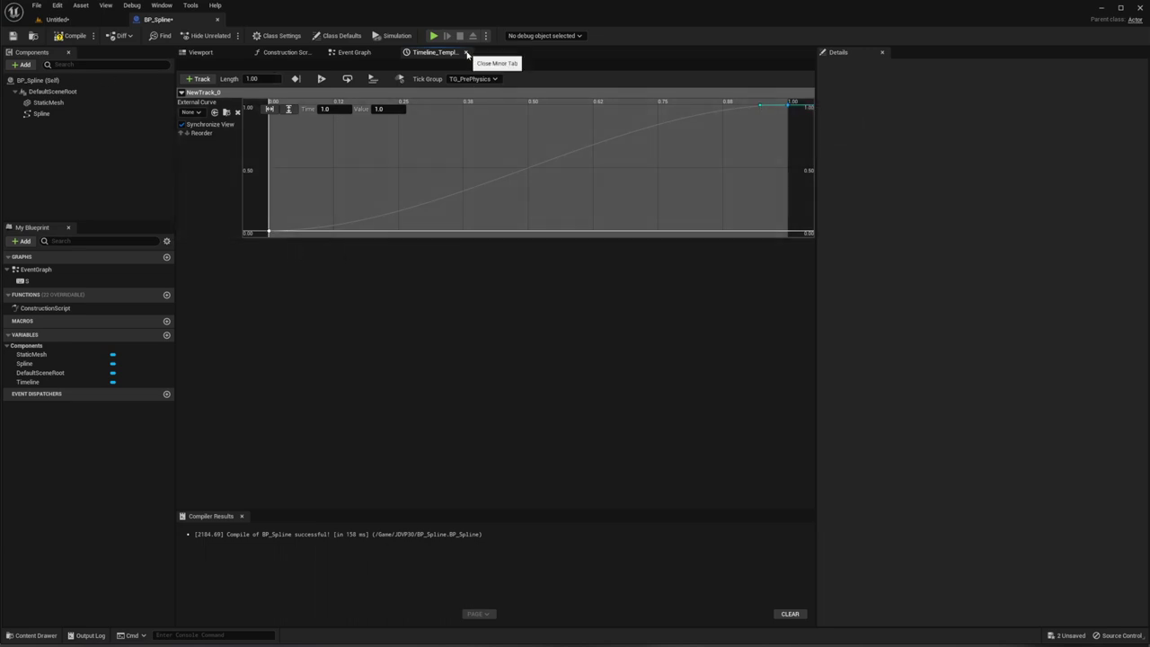
Add a Timeline getter in the Event Graph and wire it into a new Set Play Rate node.
left_click(354, 52)
left_click_drag(551, 314, 661, 262)
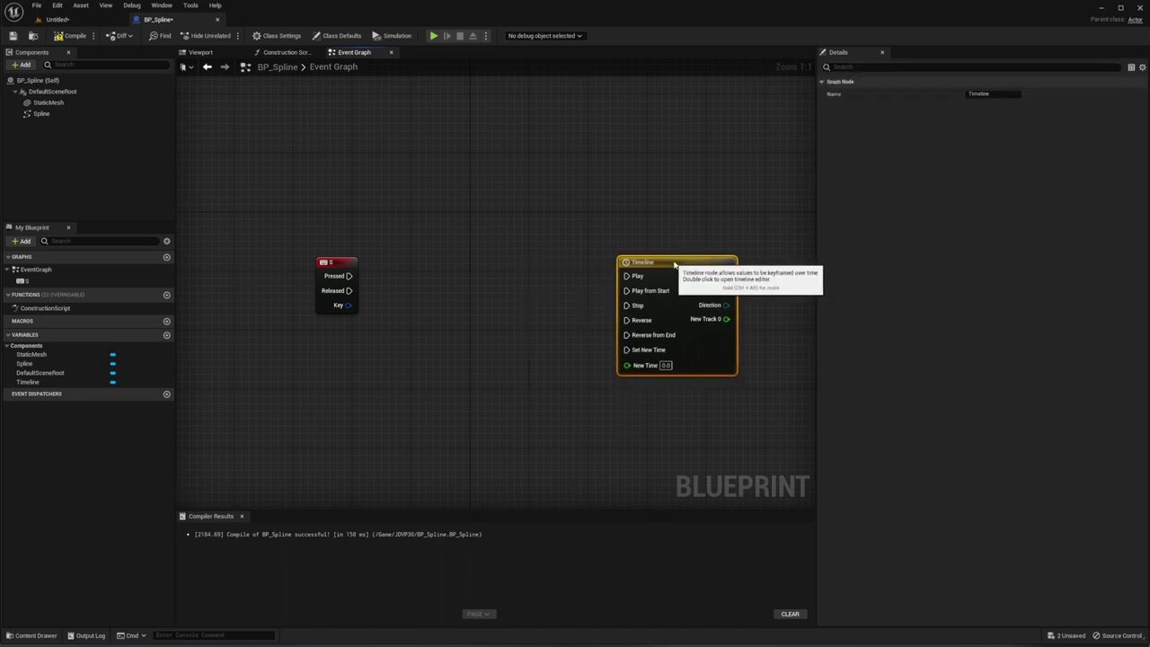
left_click_drag(27, 382, 402, 359)
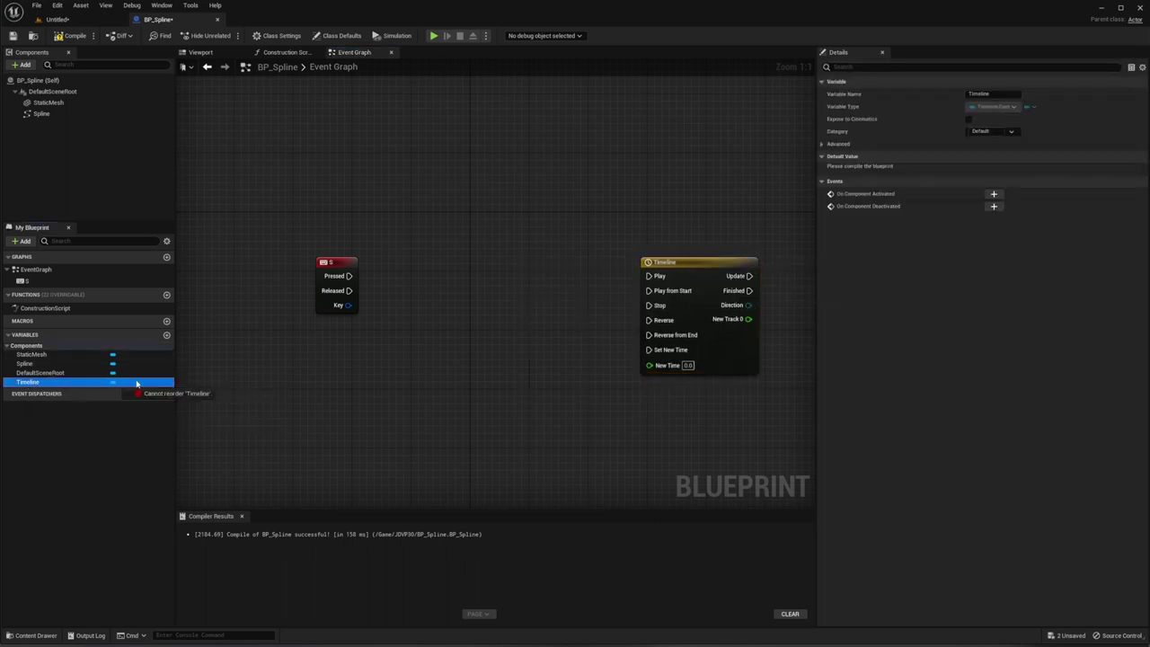
left_click(420, 366)
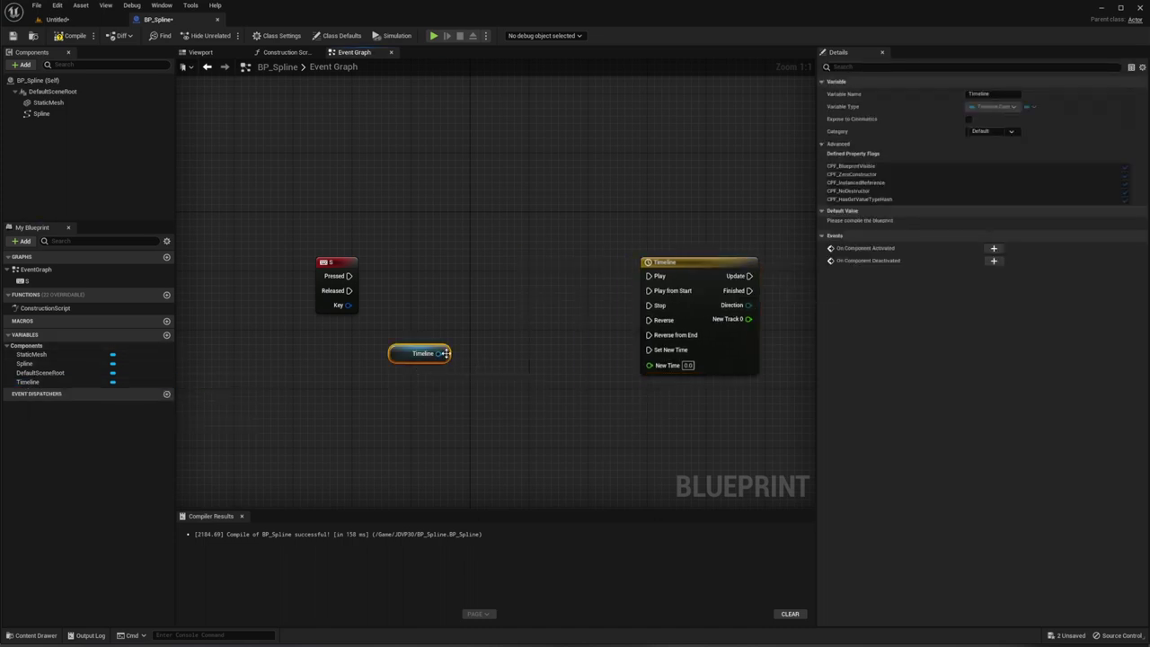
left_click_drag(440, 353, 485, 284)
type("s")
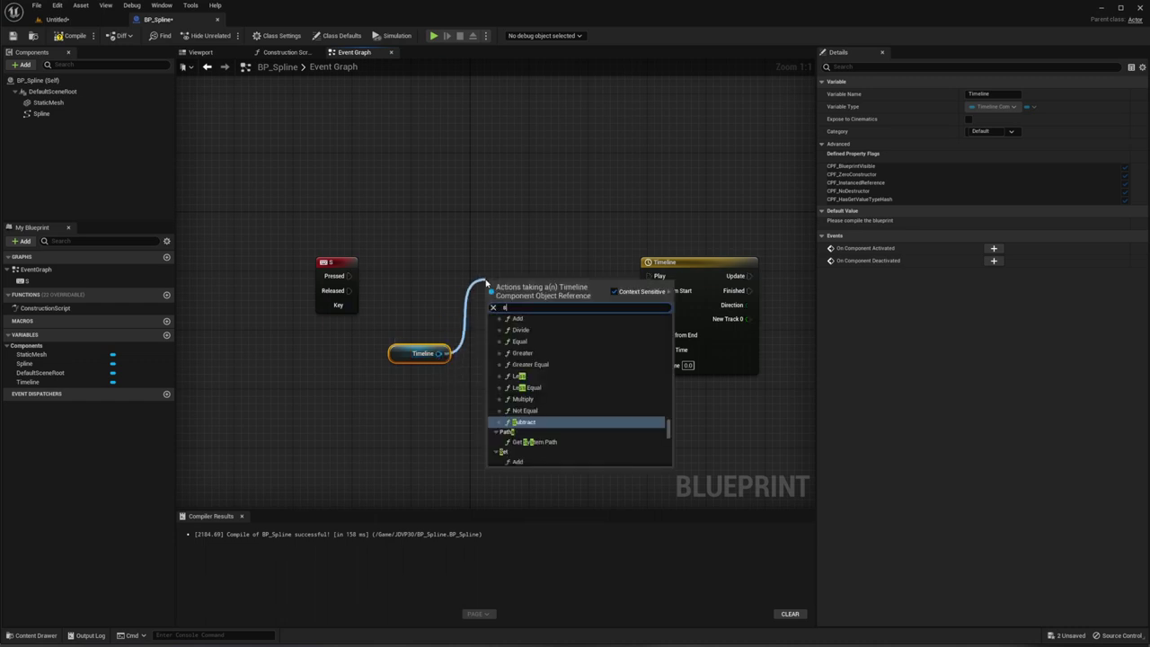
type("et play rate")
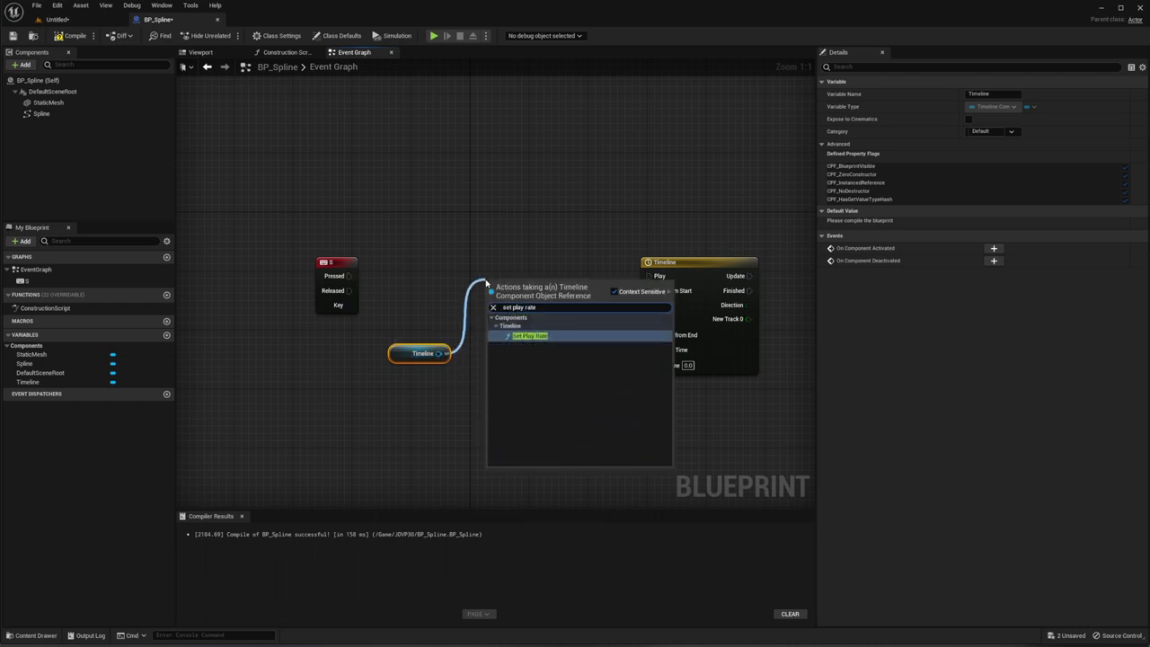
key("Return")
left_click_drag(489, 284, 475, 269)
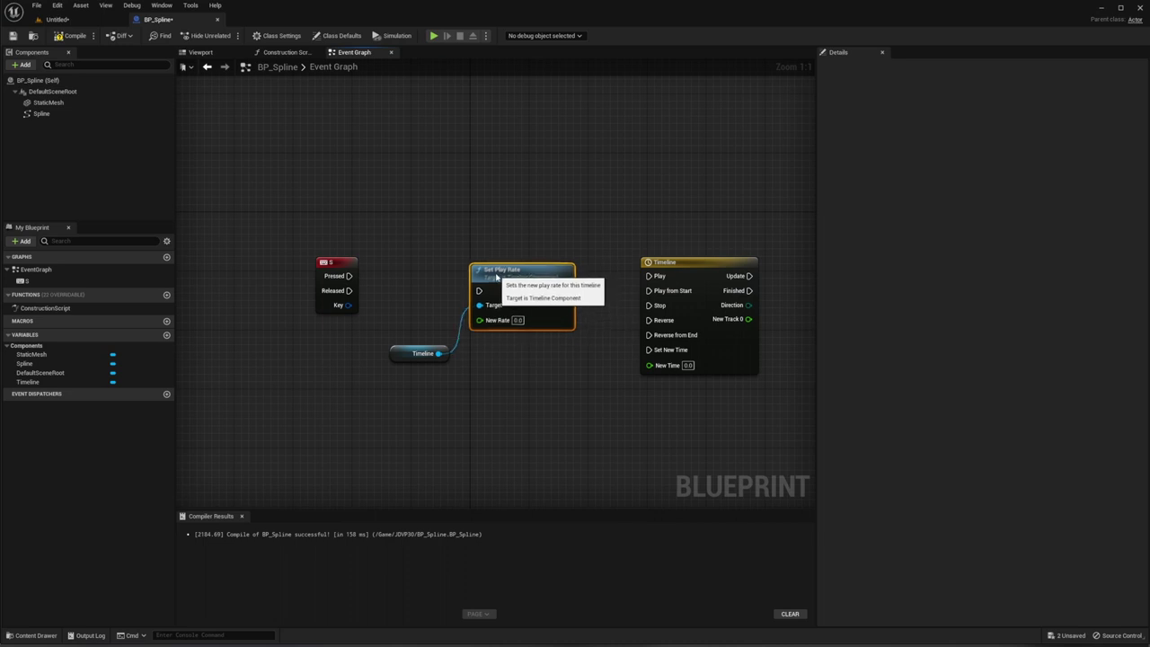
left_click_drag(404, 350, 403, 321)
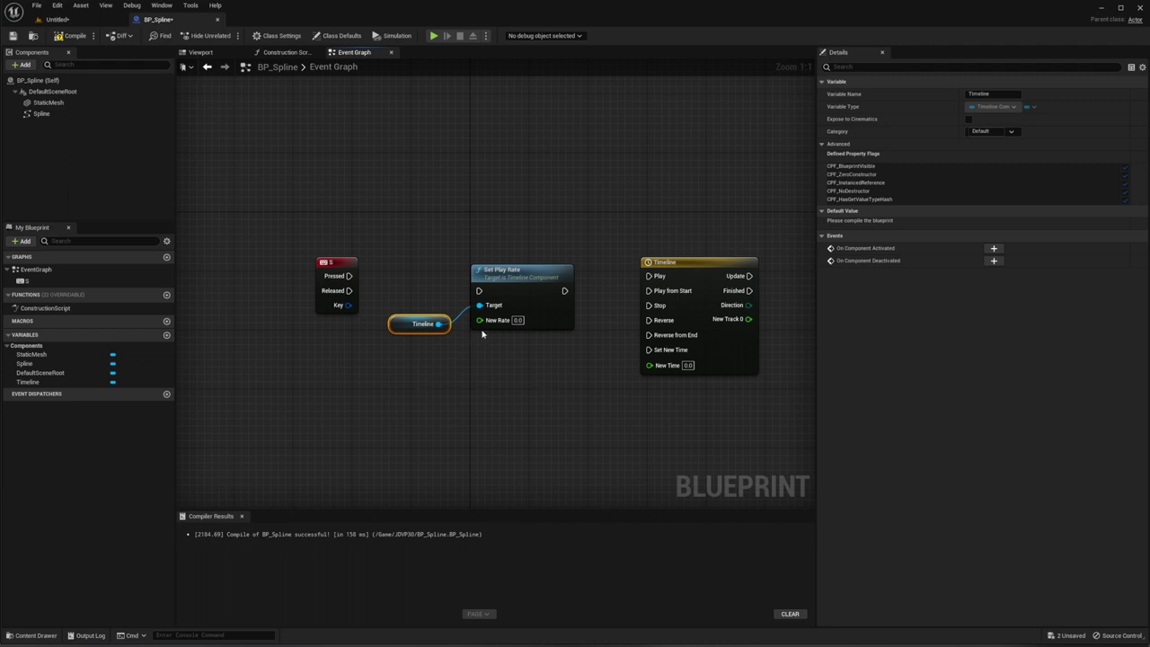
Create a new Float variable named Duree.
right_click(334, 406)
left_click(331, 401)
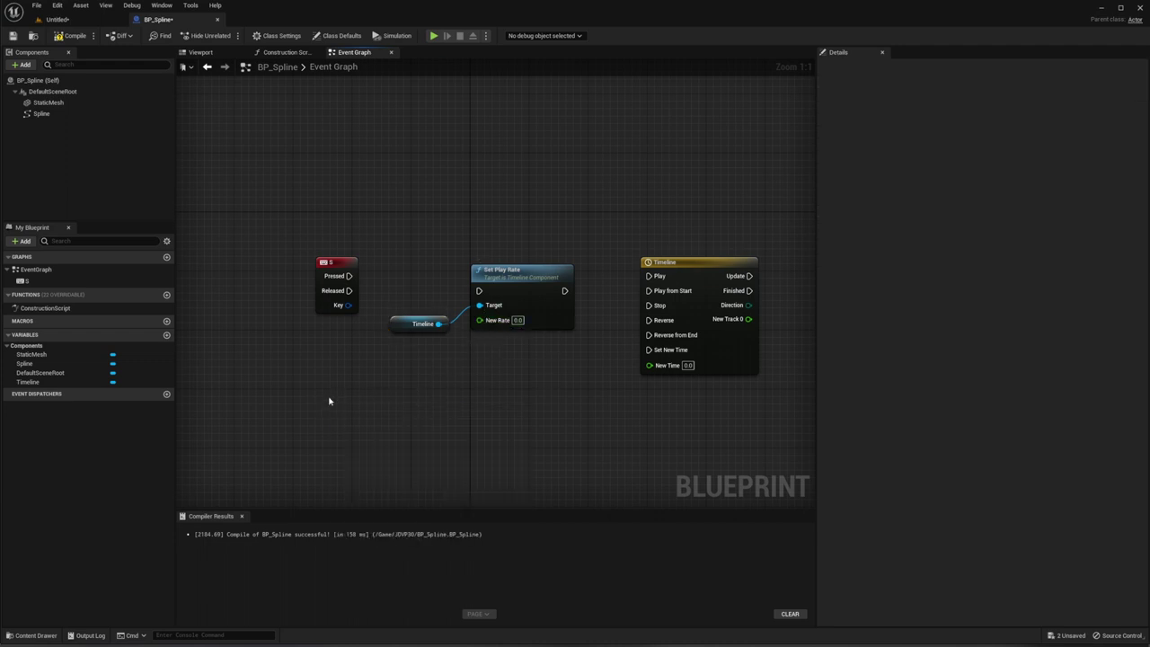
left_click(167, 335)
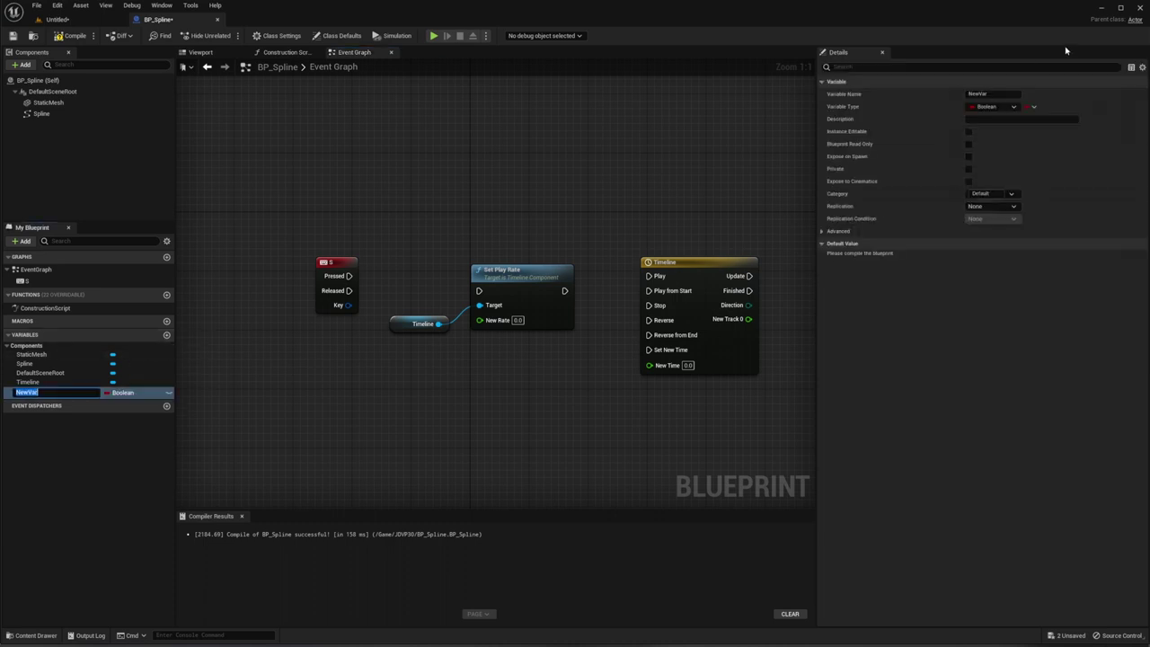
left_click(1033, 107)
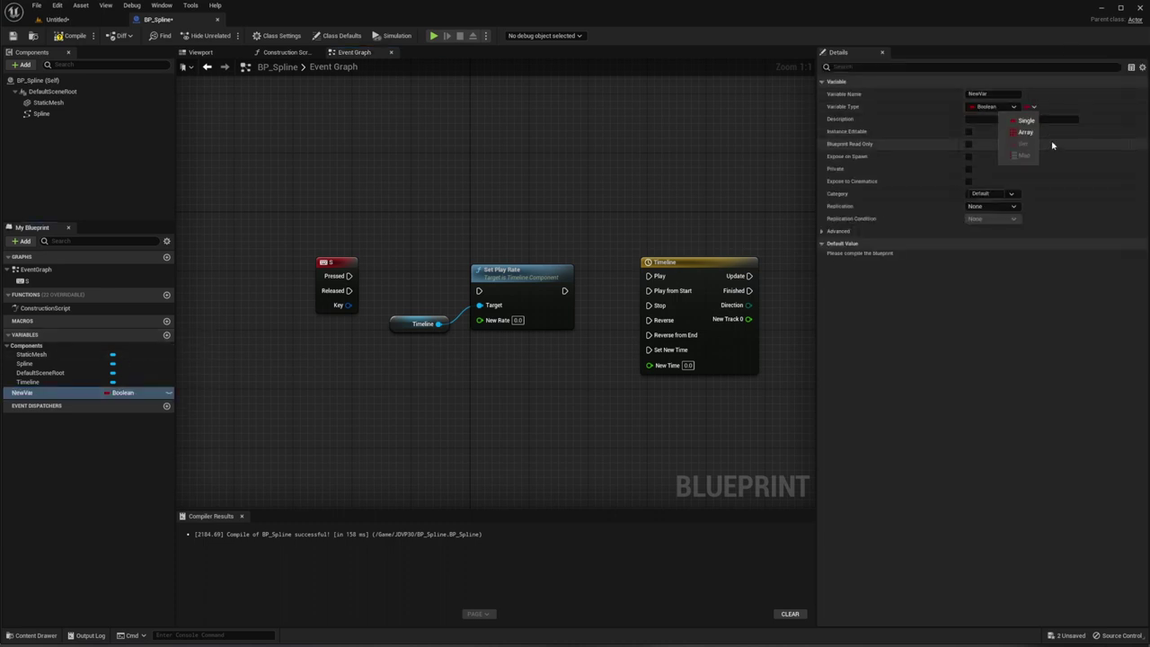
left_click(997, 107)
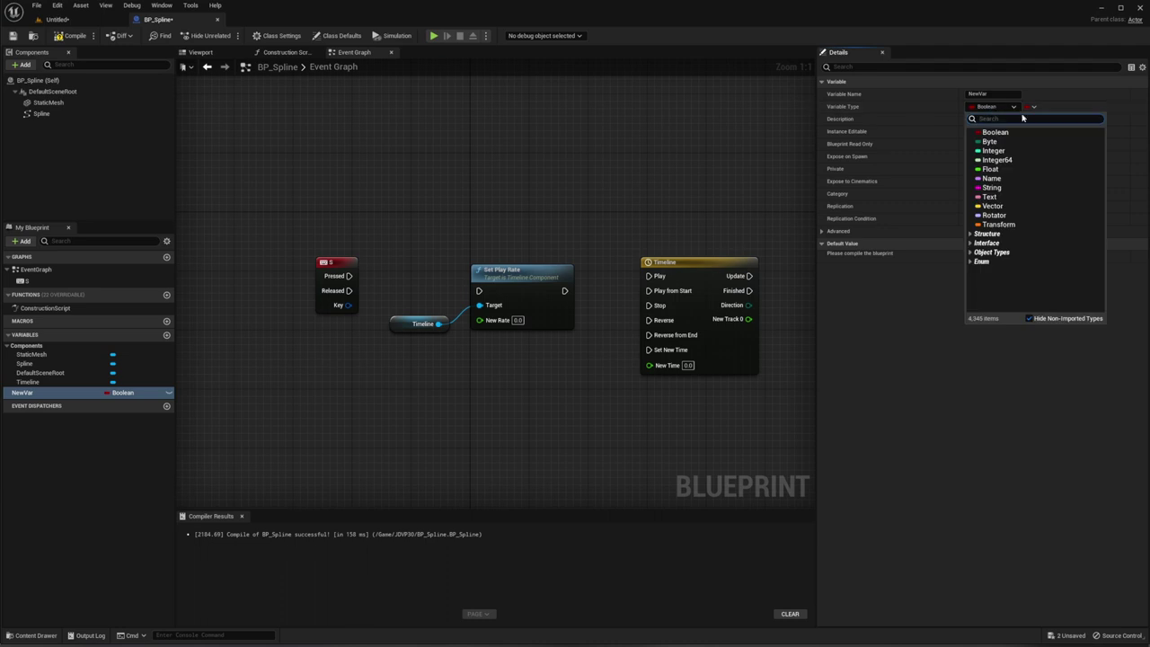
left_click(990, 169)
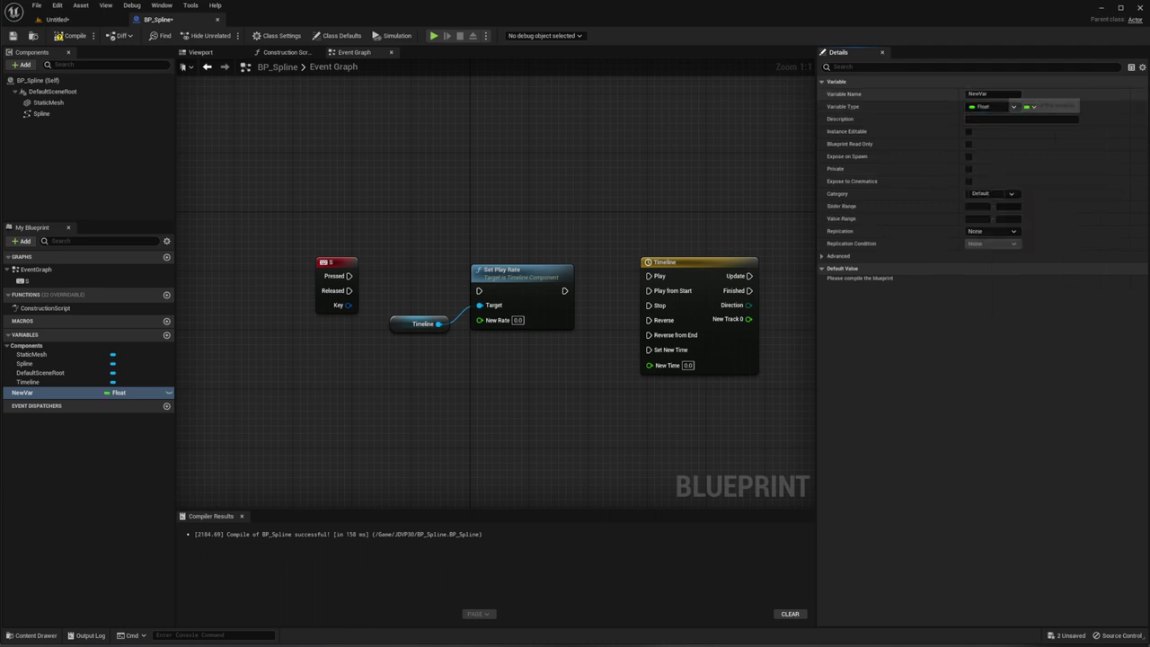
left_click(978, 94)
type("Duree")
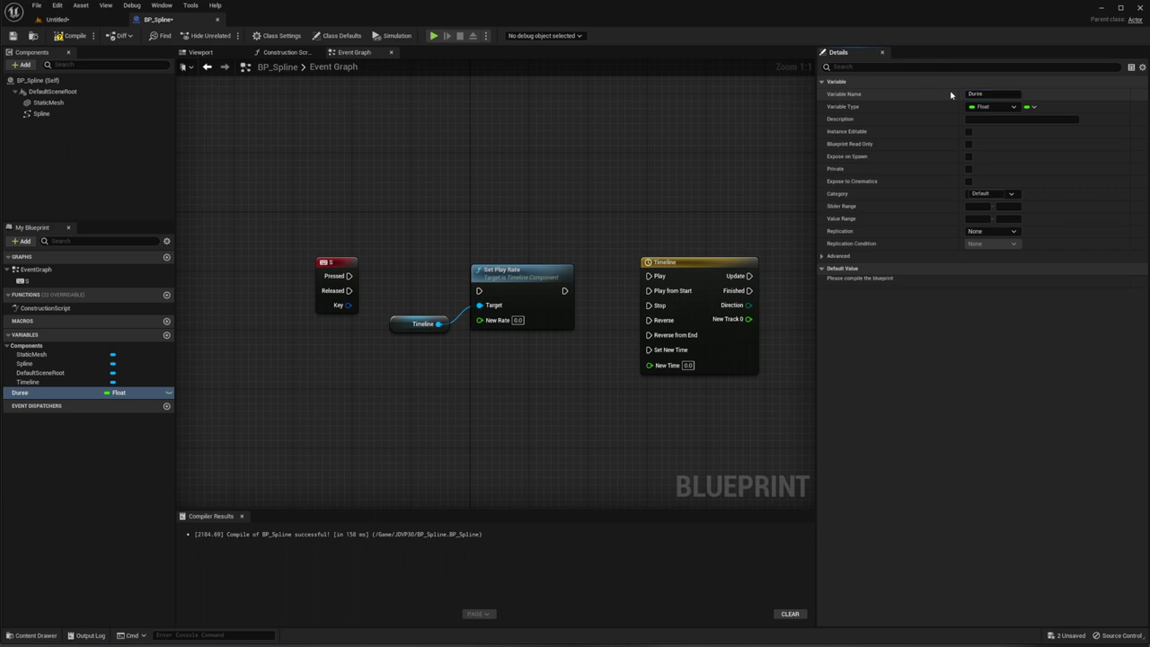
Place a Duree getter and create a Divide node connected to it.
left_click_drag(104, 392, 326, 392)
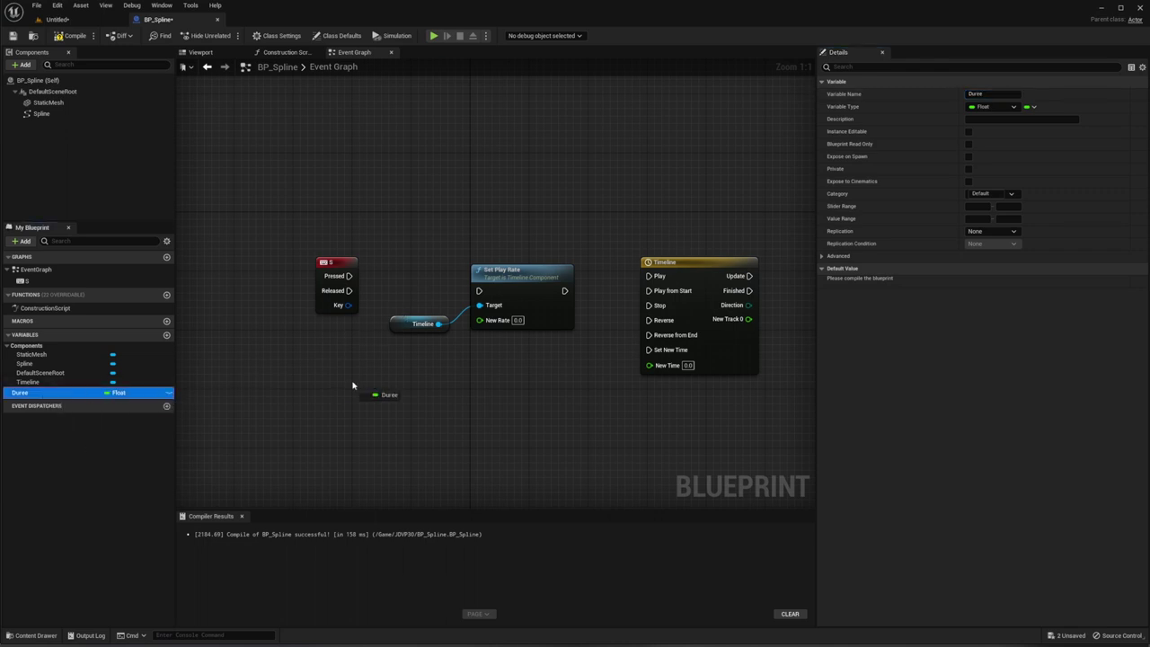
left_click(356, 402)
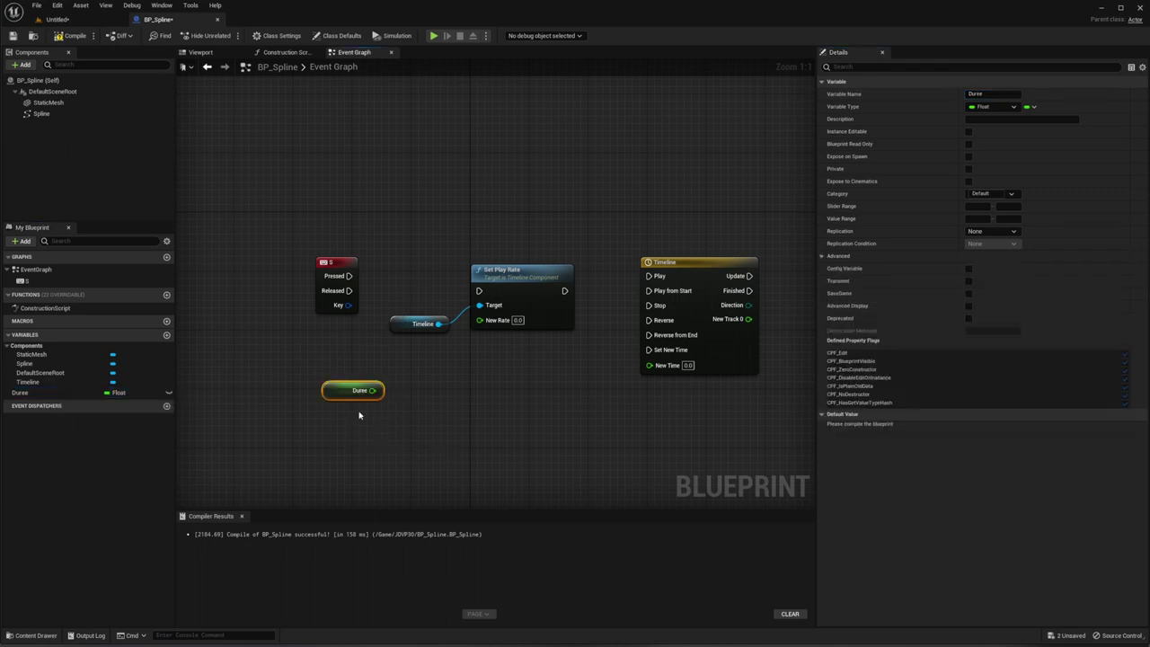
left_click_drag(372, 390, 423, 400)
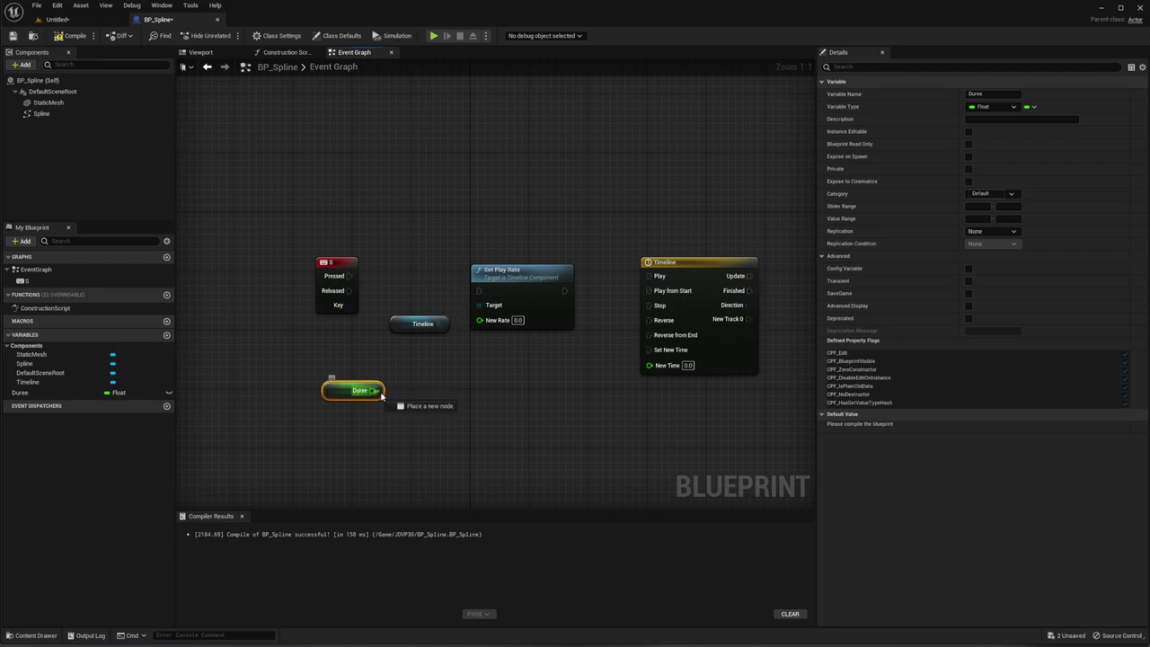
type("/")
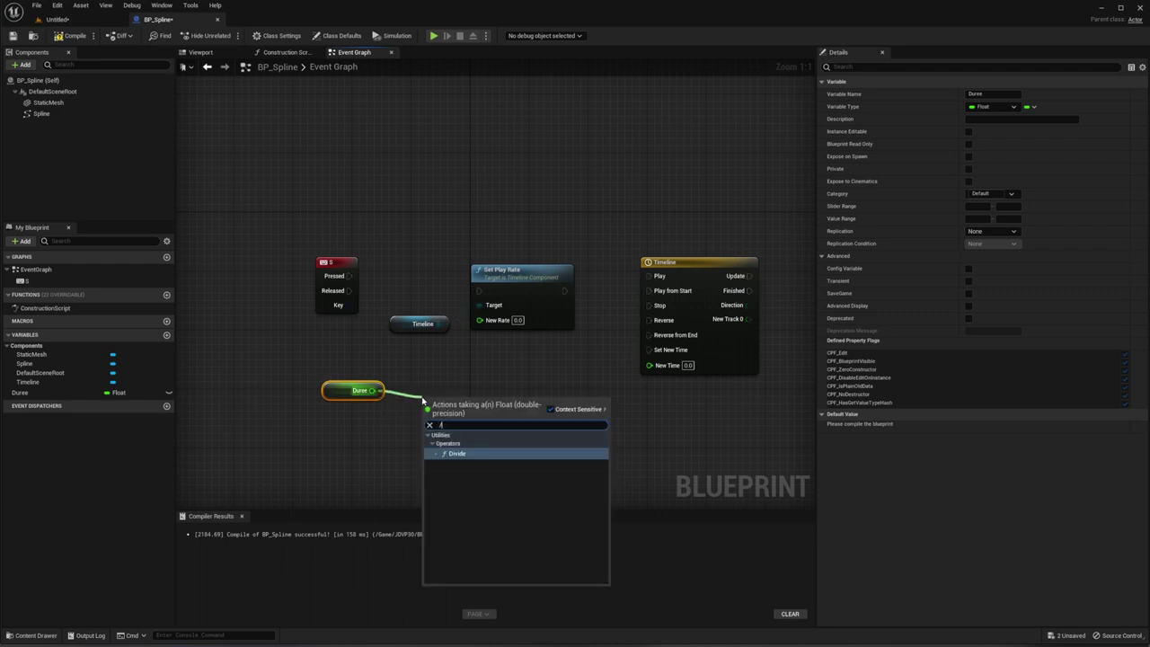
left_click(458, 454)
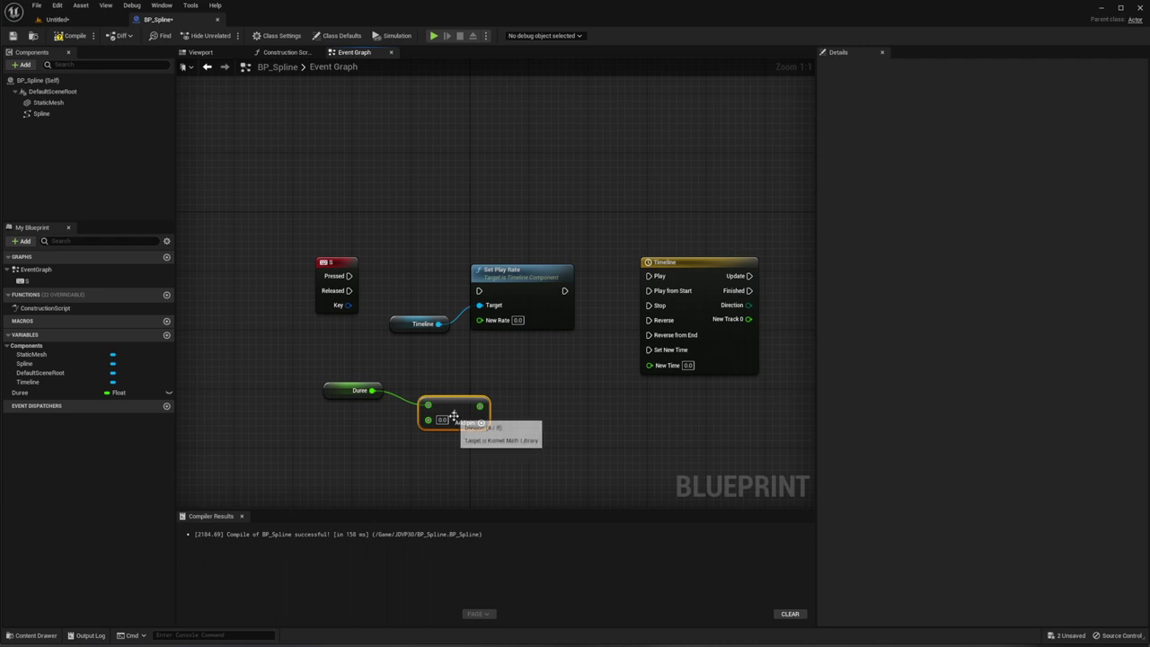
Make the Divide node compute 1 divided by Duree, with Duree on the lower input.
right_click(427, 404)
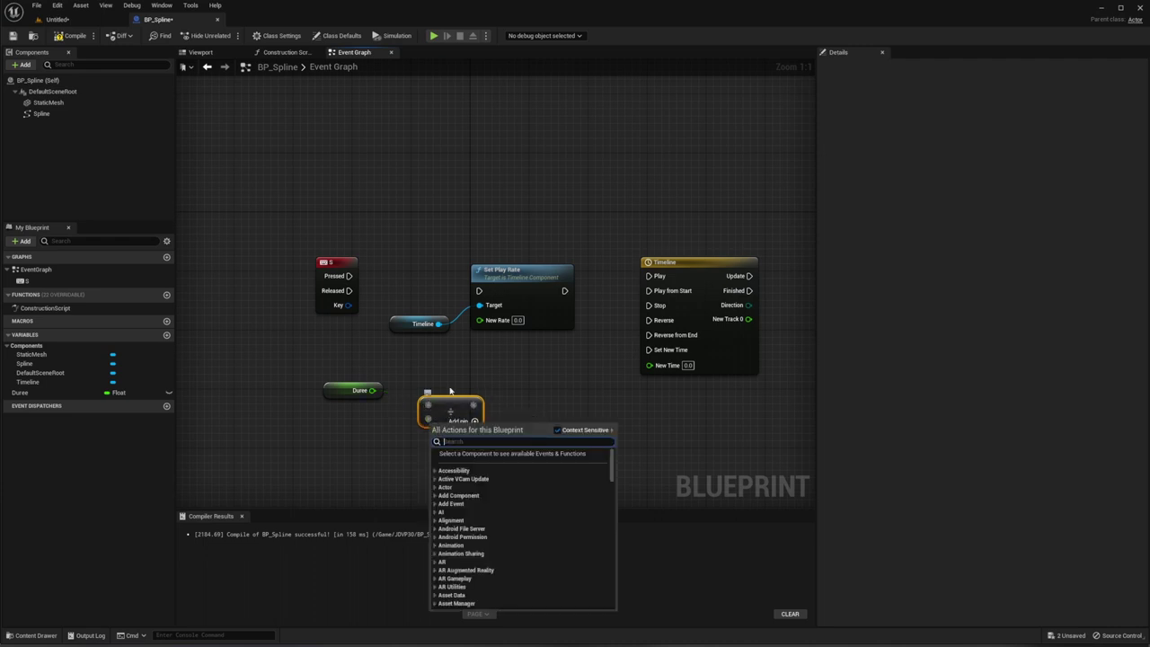
left_click(453, 426)
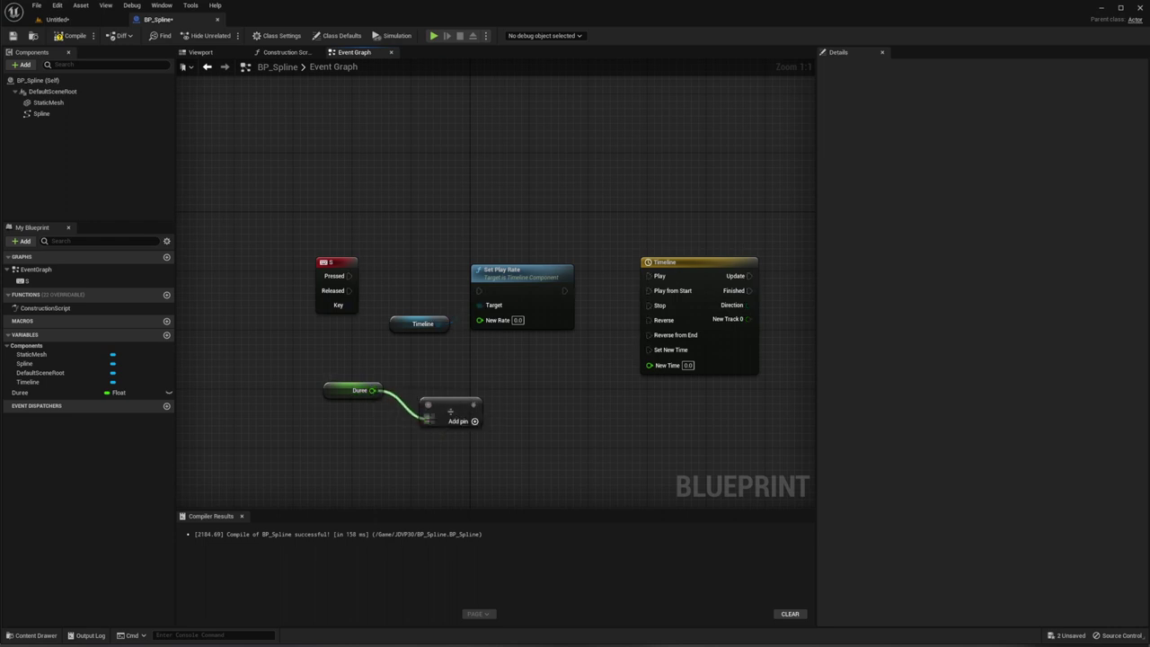
left_click_drag(371, 392, 428, 421)
type("1.0")
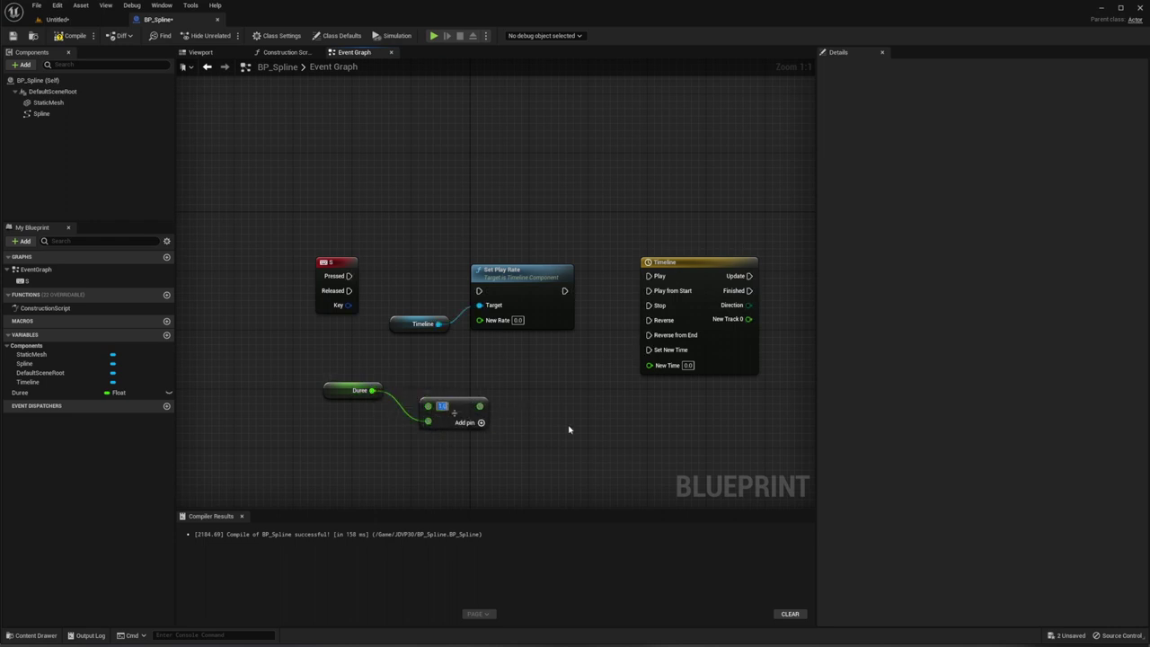
key("ctrl+z")
key("ctrl+z")
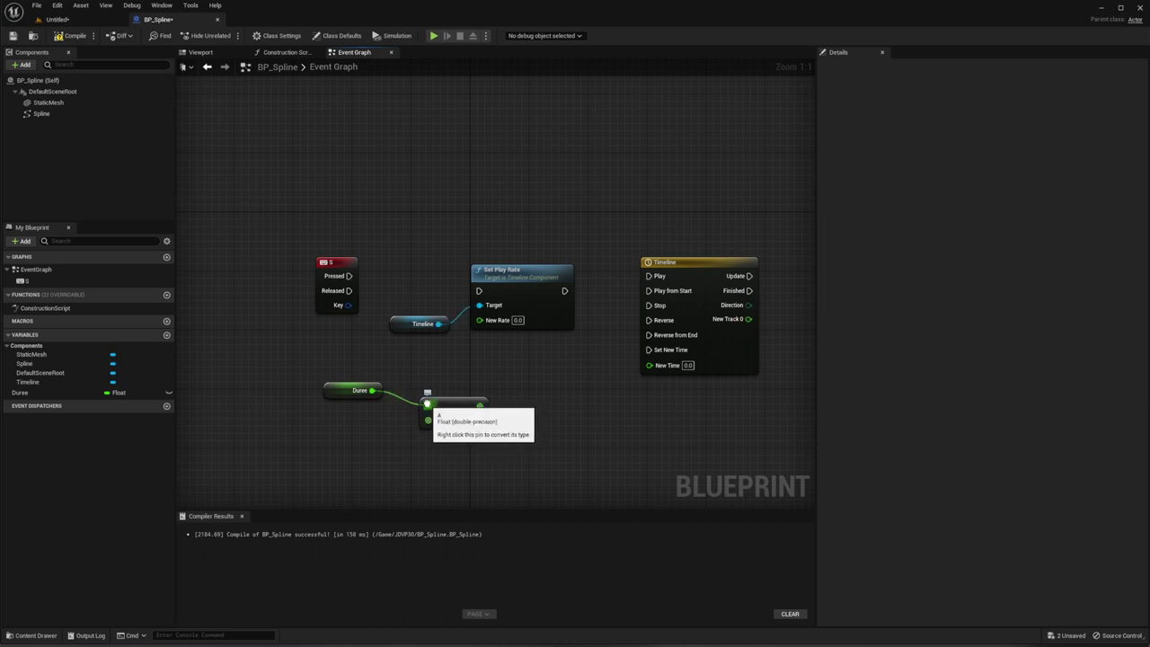
left_click_drag(428, 406, 428, 421, "ctrl")
left_click(440, 406)
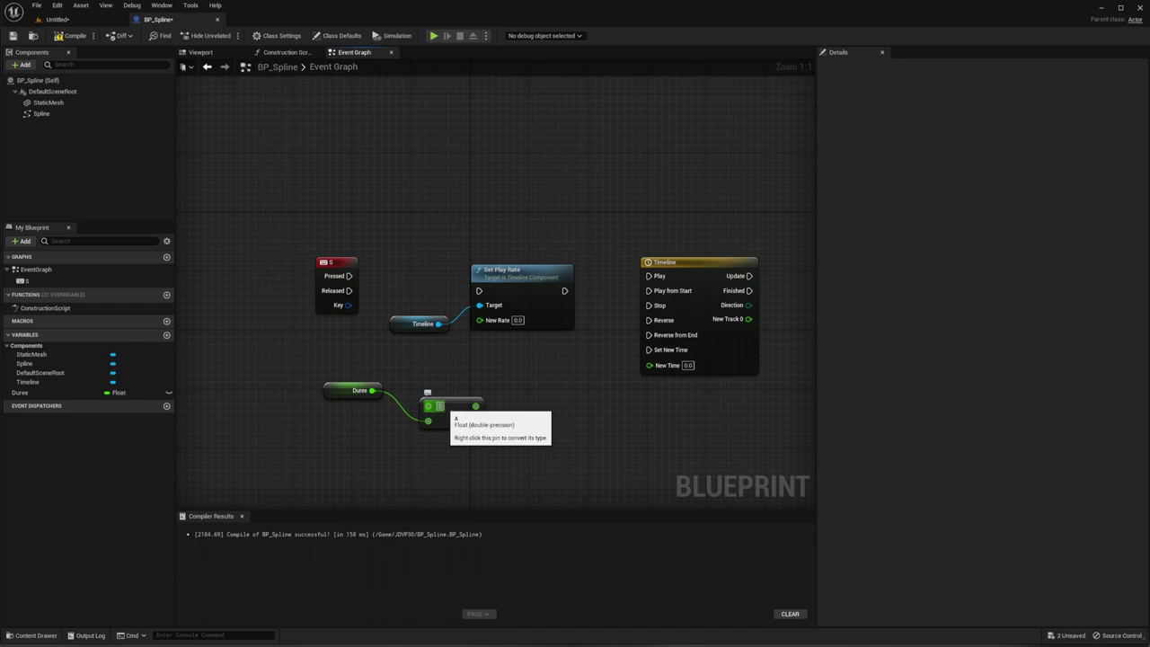
type("1")
mouse_move(465, 407)
left_mouse_down()
mouse_move(438, 376)
mouse_move(480, 321)
left_mouse_up()
Compile BP_Spline, check the Save on Compile options, and set Duree's default value to 3.
left_click(335, 390)
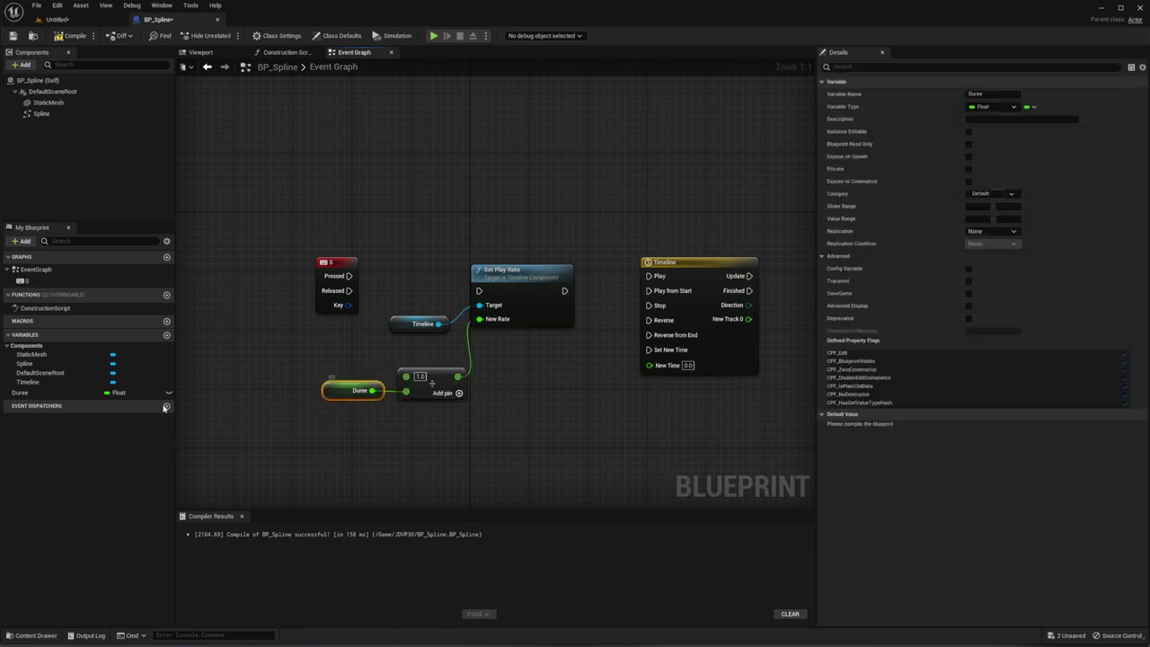
left_click(74, 37)
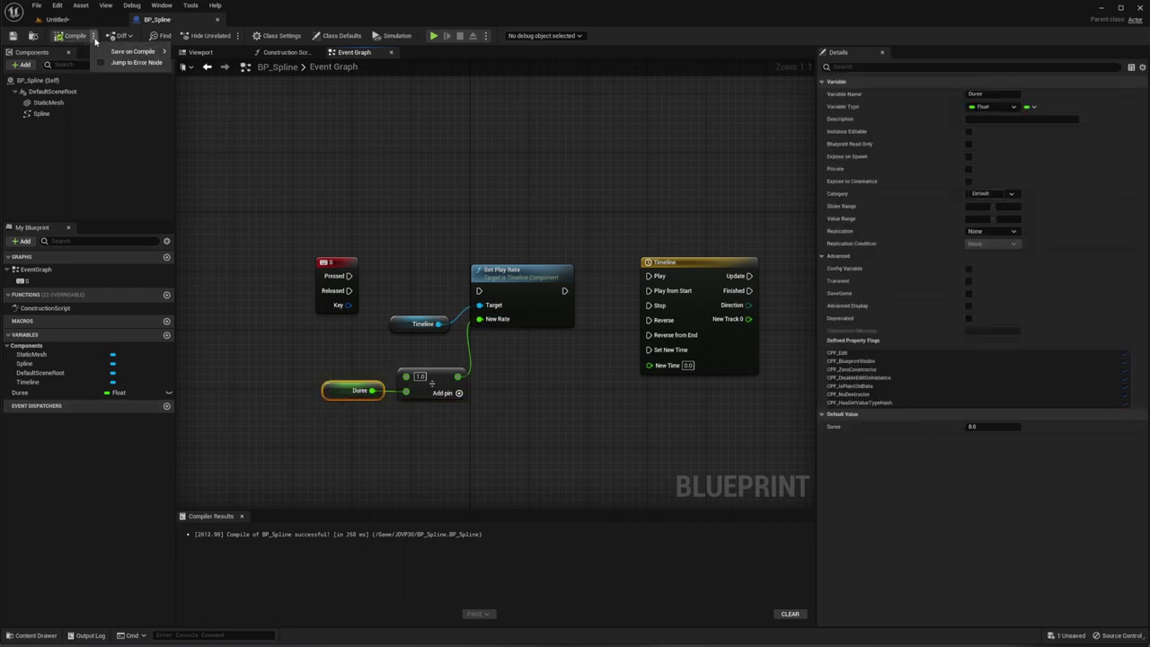
left_click(93, 36)
mouse_move(111, 54)
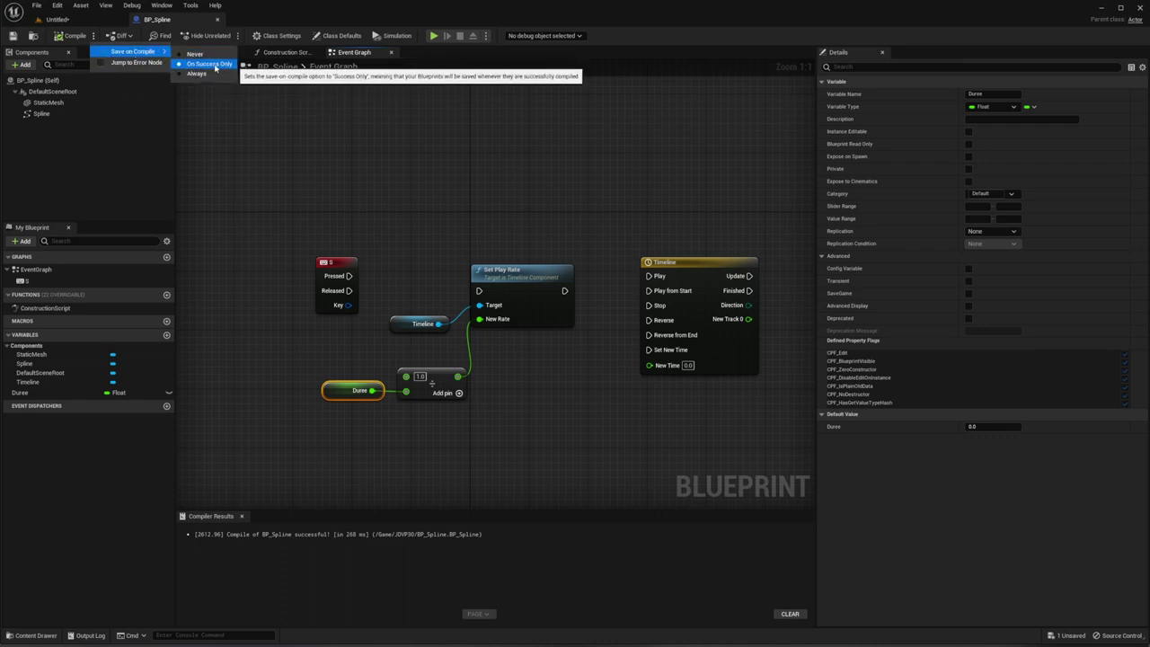
left_click(984, 426)
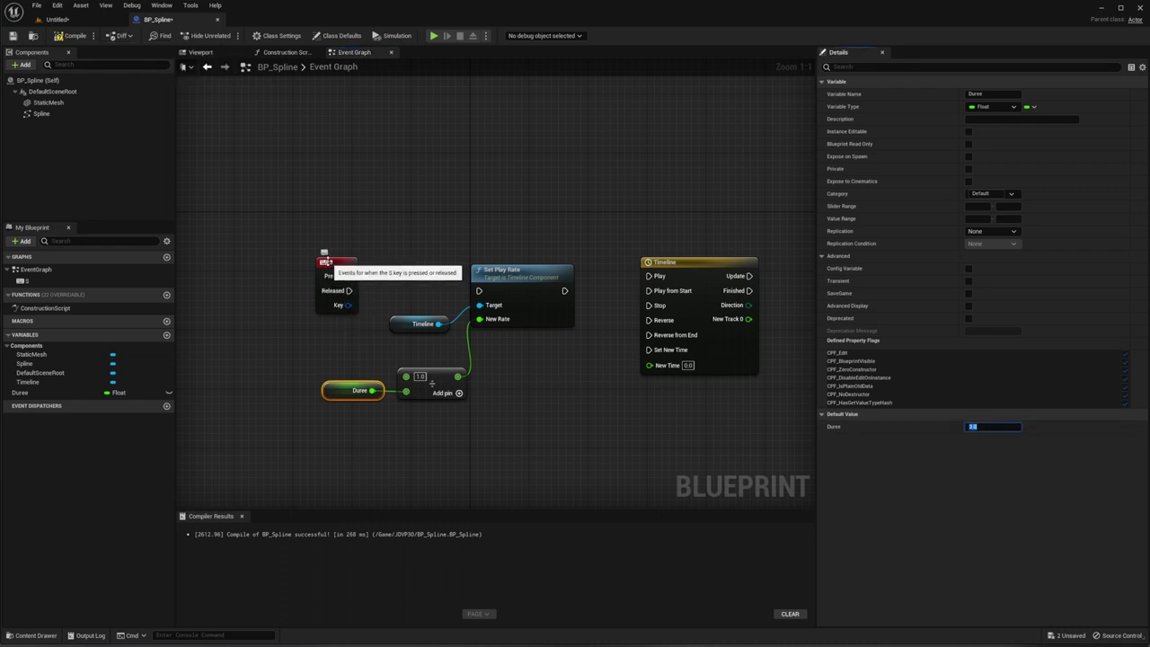
left_click(336, 280)
Run Set Play Rate when S is pressed, then chain it into the Timeline's Play from Start.
left_click_drag(349, 290, 479, 290)
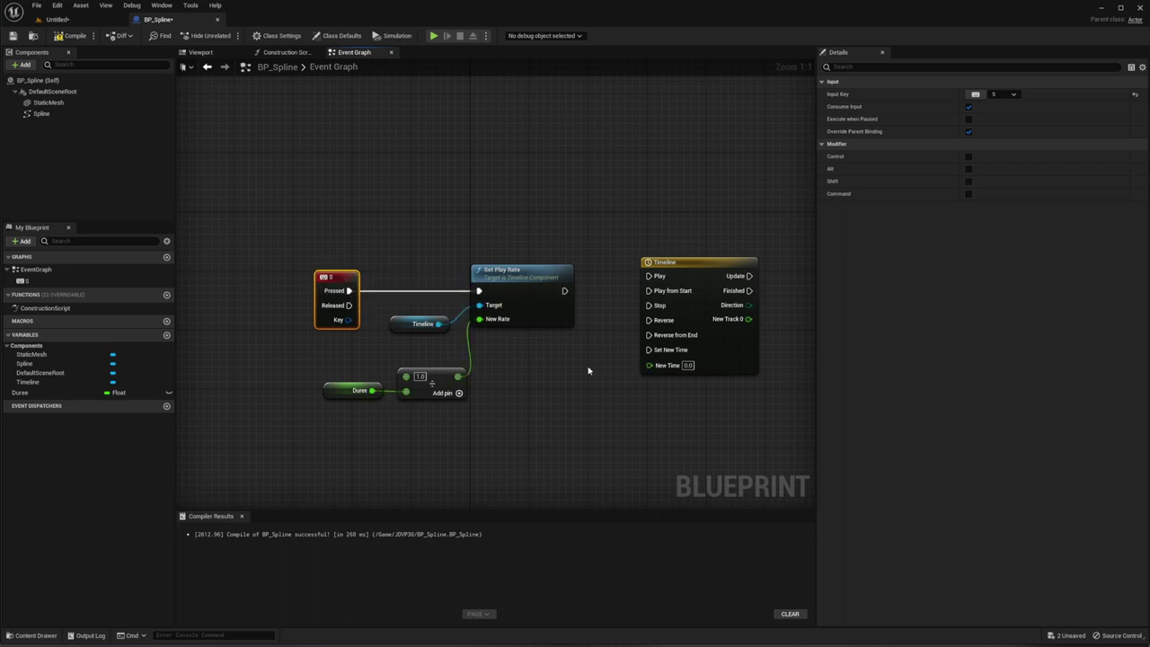
right_click_drag(577, 369, 483, 373)
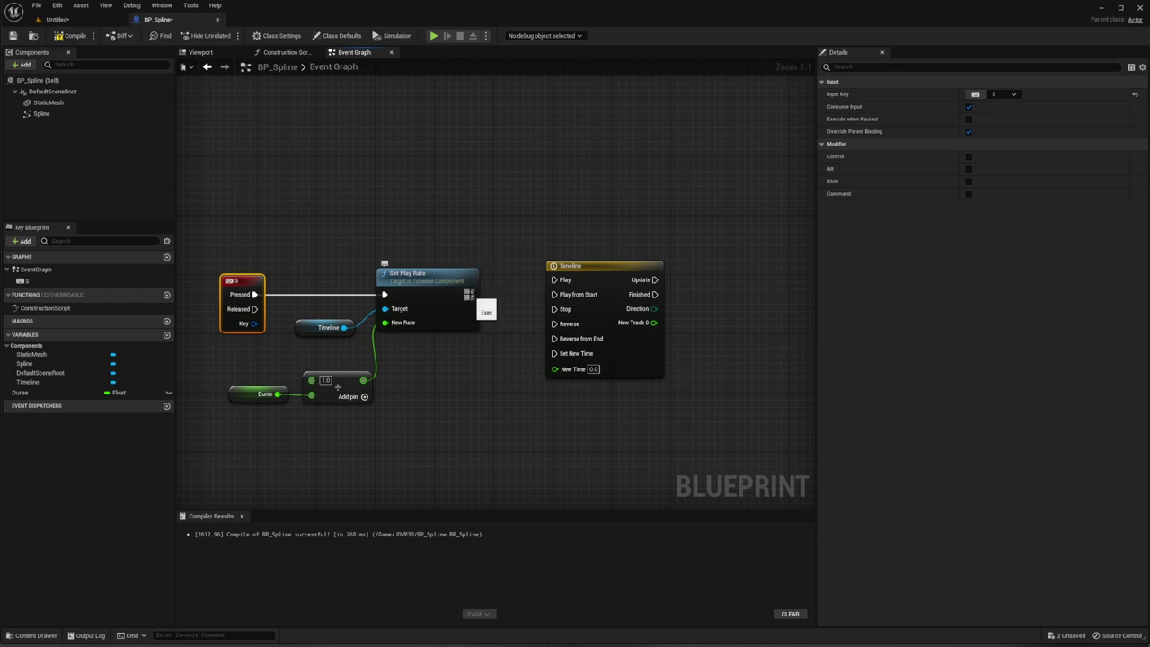
mouse_move(470, 293)
left_mouse_down()
mouse_move(556, 298)
mouse_move(544, 264)
left_mouse_up()
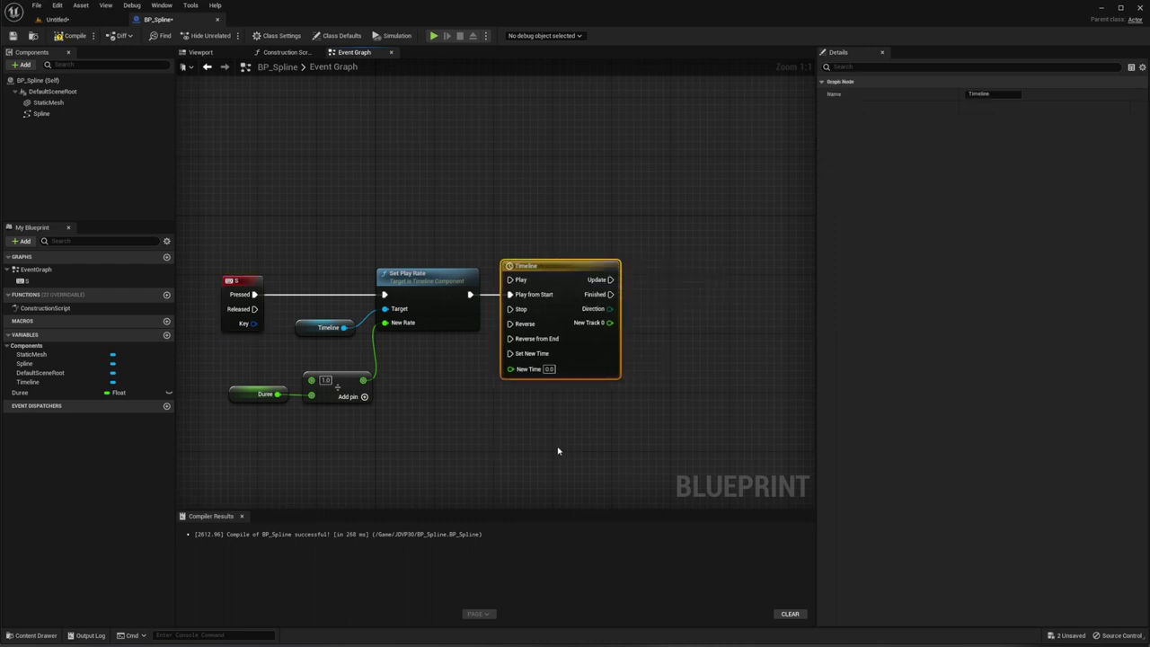
right_click_drag(558, 452, 507, 432)
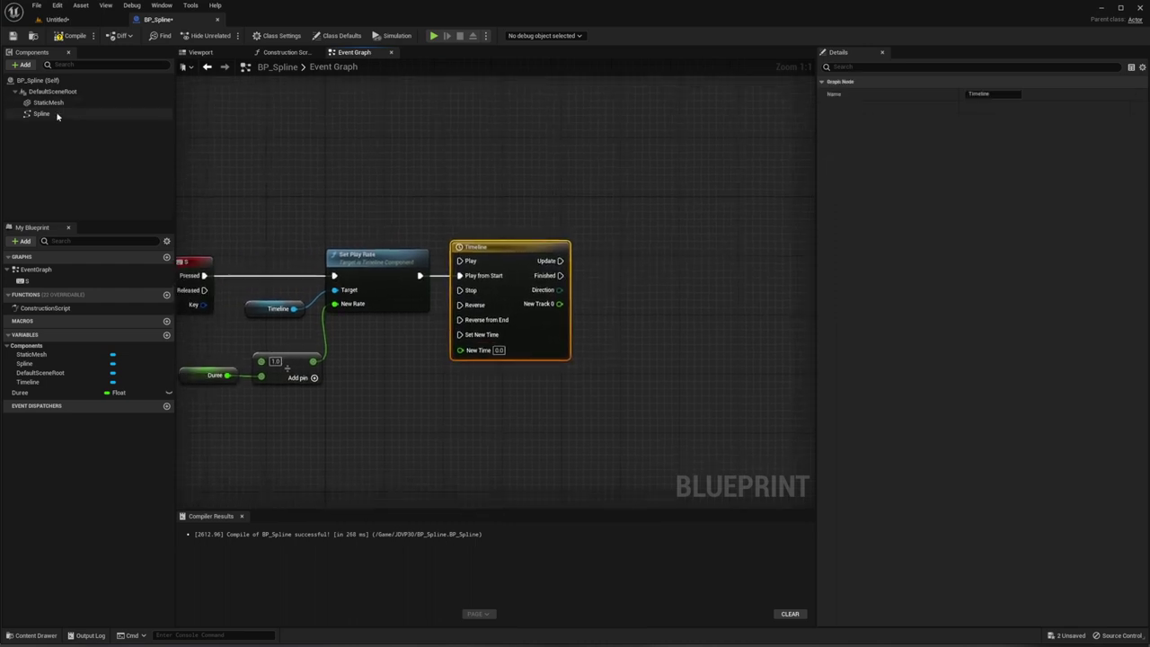
Place a Spline getter from Components and connect it as Target of a new Get Spline Length node.
left_click_drag(57, 115, 528, 434)
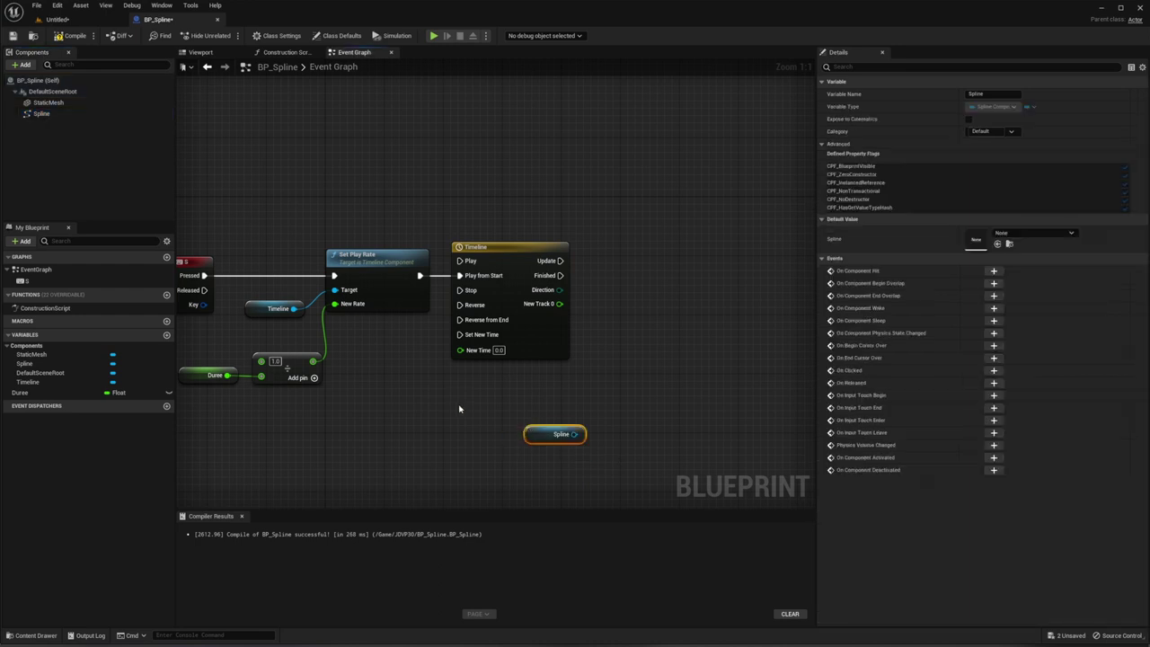
right_click_drag(478, 415, 421, 398)
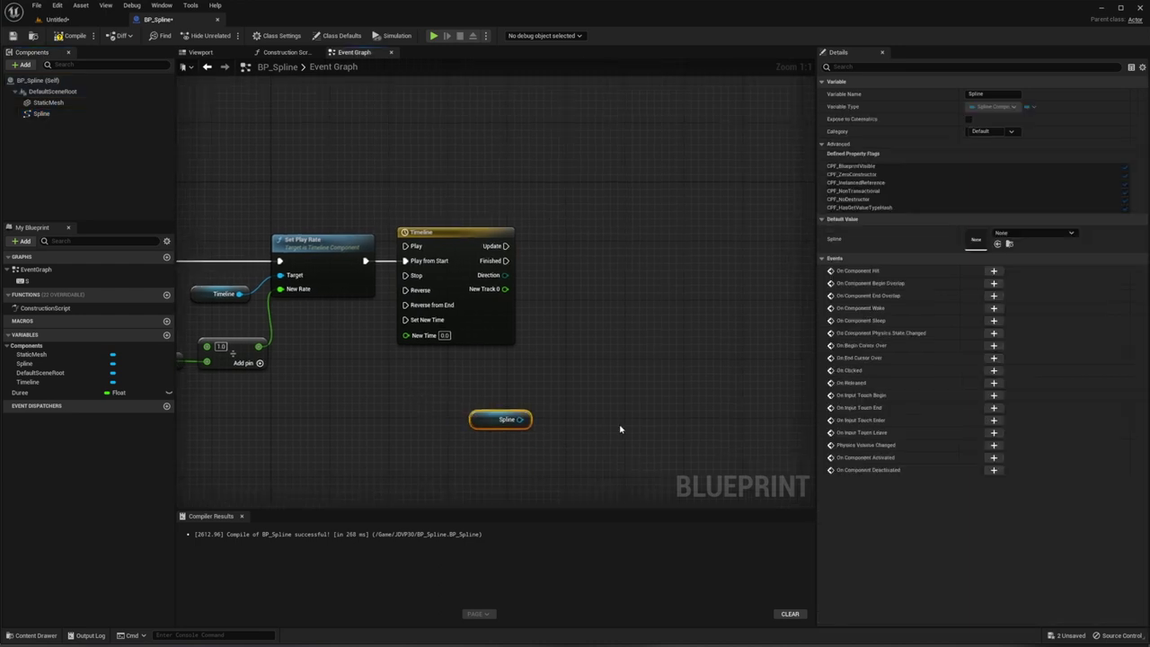
left_click_drag(520, 419, 583, 382)
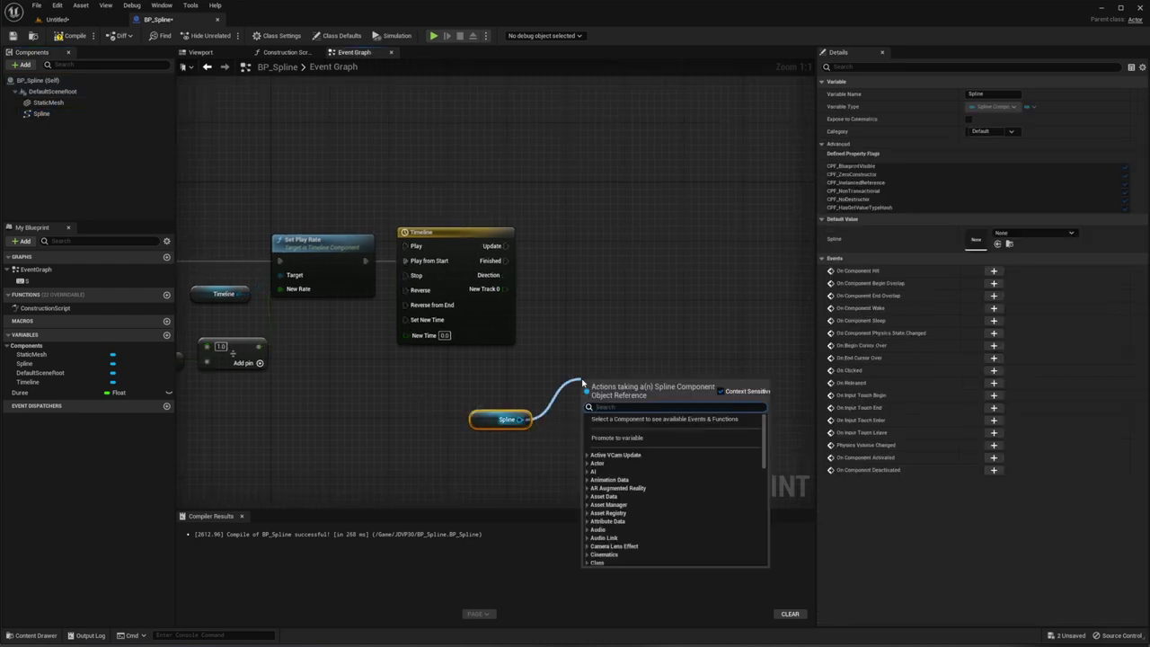
type("get spline")
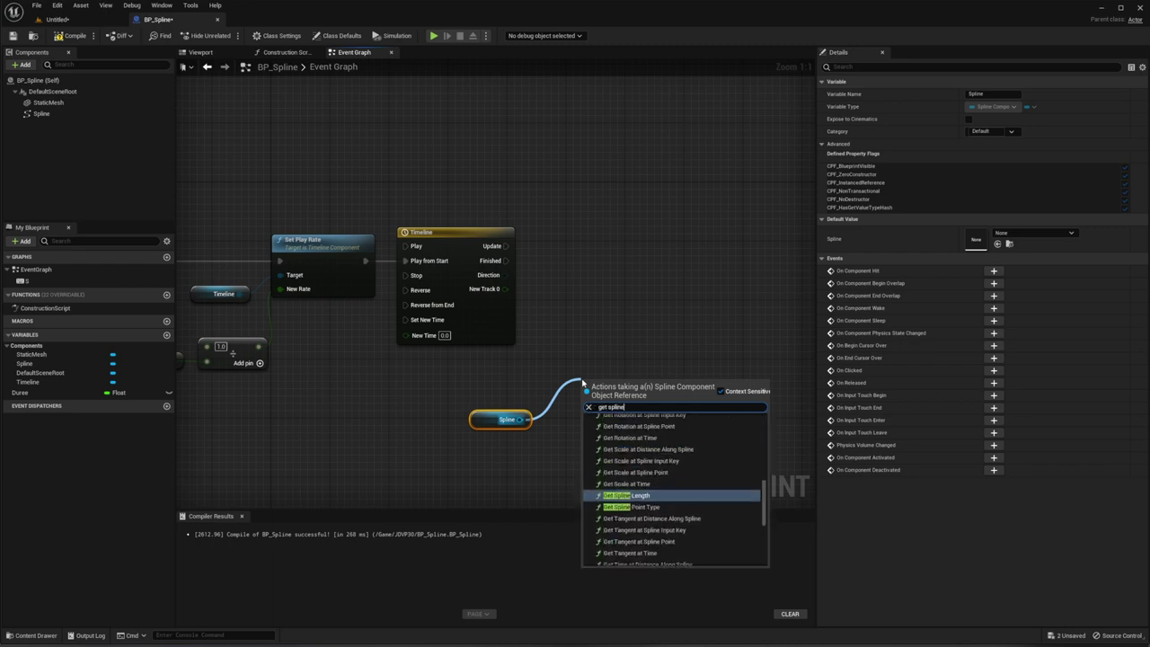
type(" len")
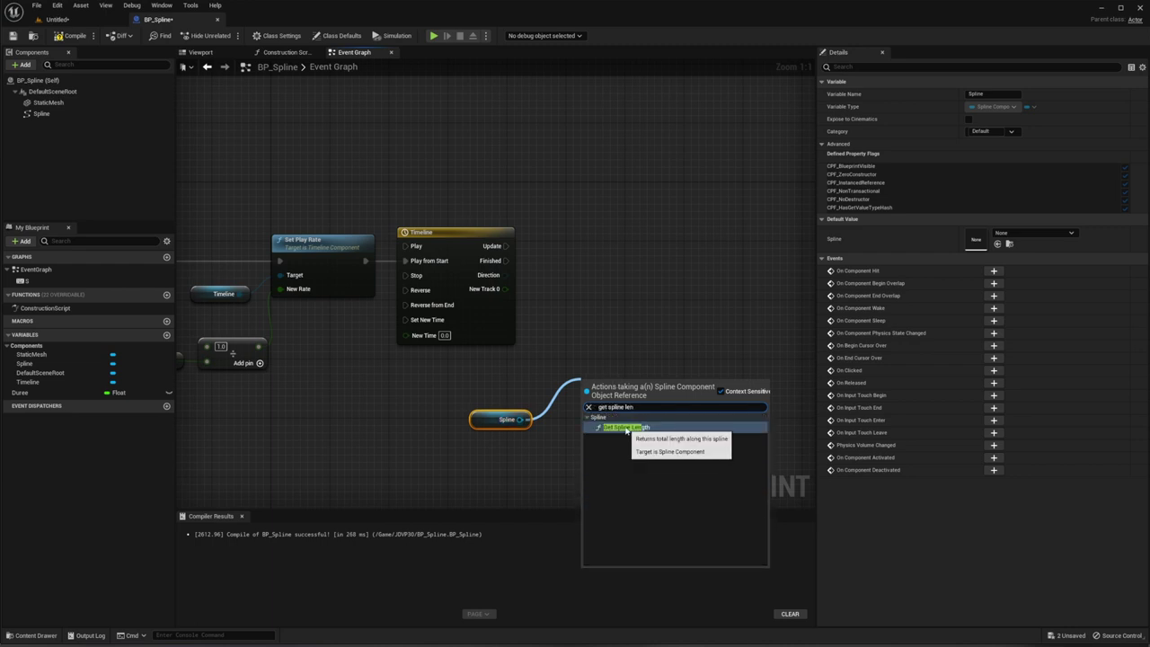
left_click(625, 427)
left_click_drag(623, 385, 586, 400)
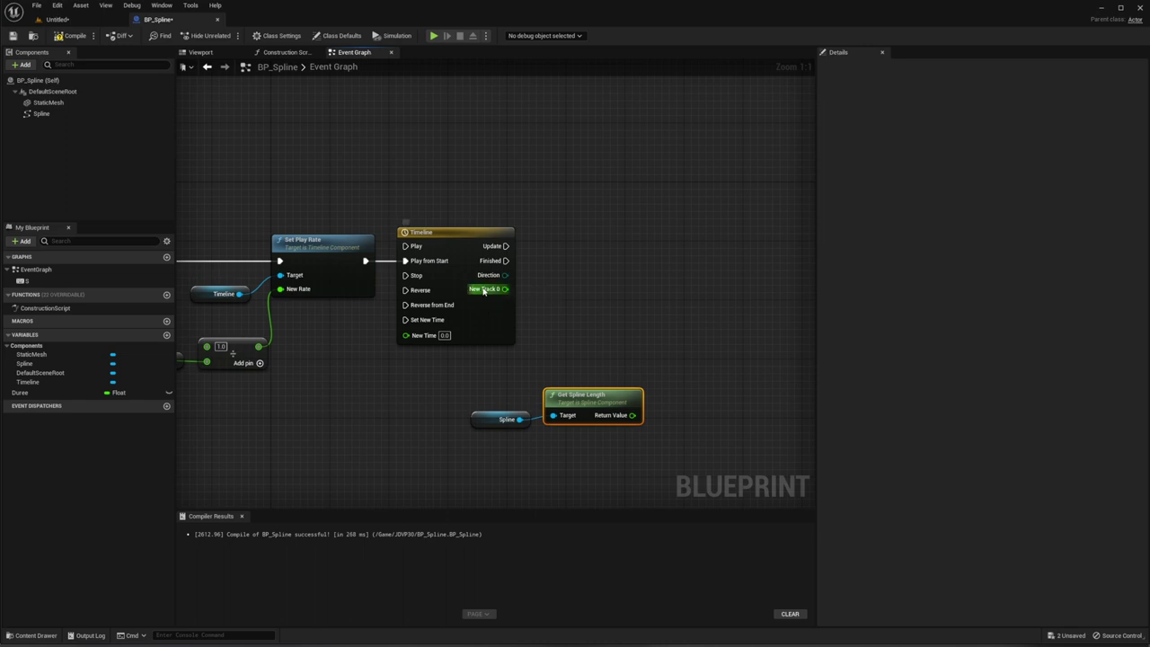
Rename the Timeline's NewTrack_0 curve track to 'pourcentage' and return to the Event Graph.
double_click(483, 290)
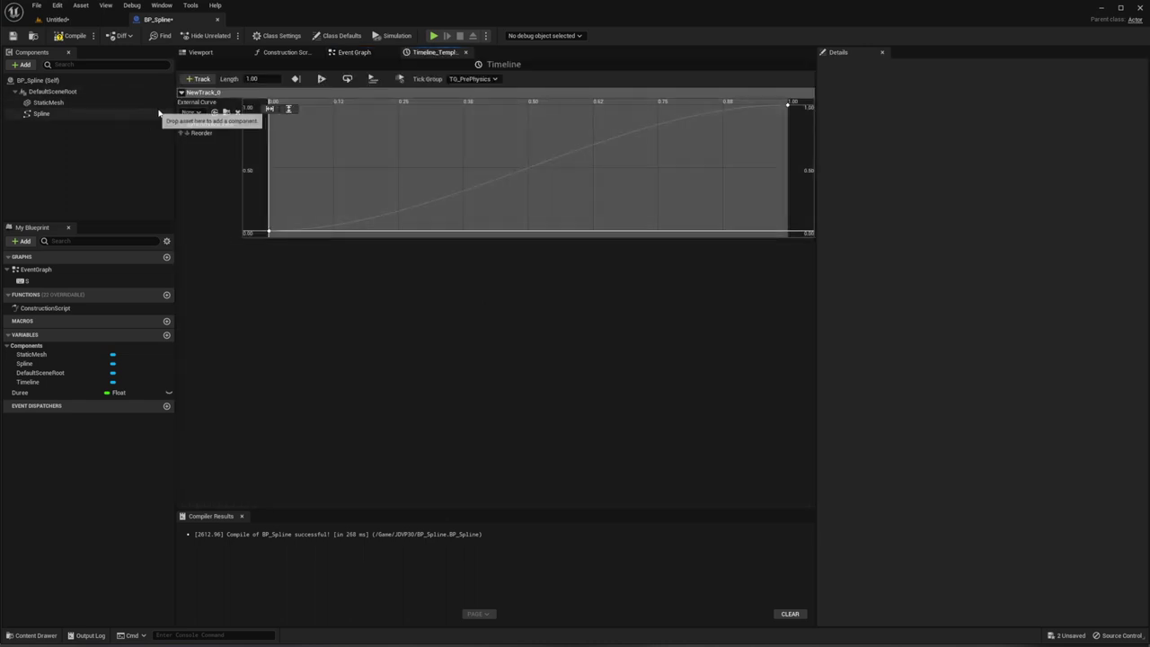
right_click(207, 94)
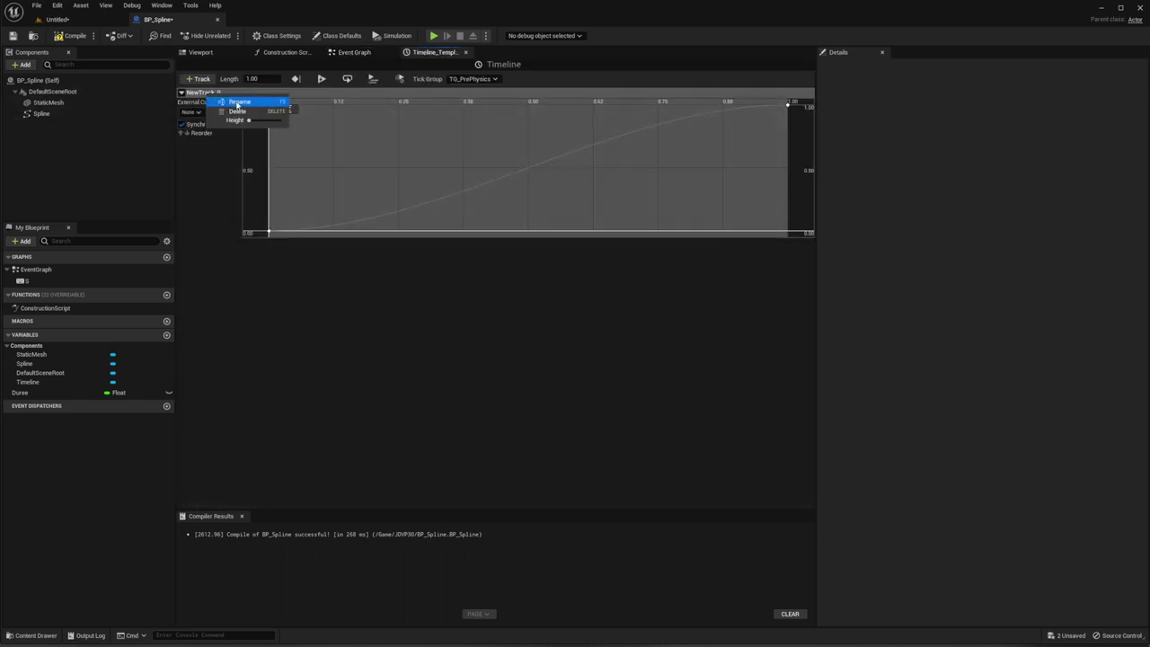
left_click(238, 102)
type("pourcentage")
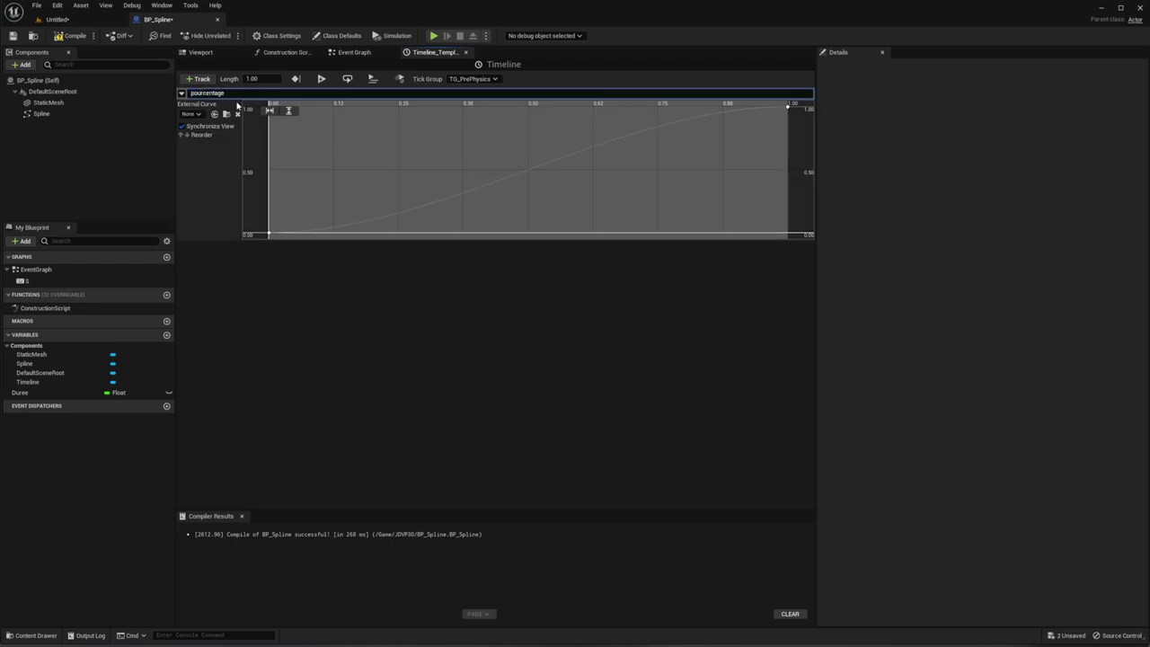
key("Return")
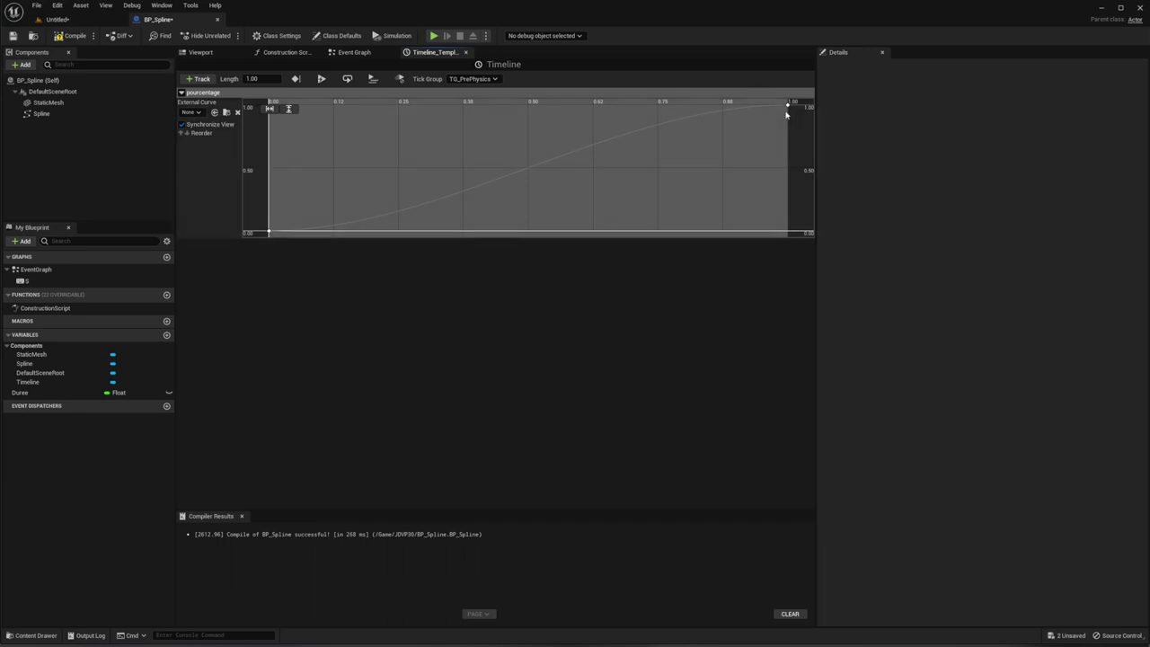
left_click(466, 52)
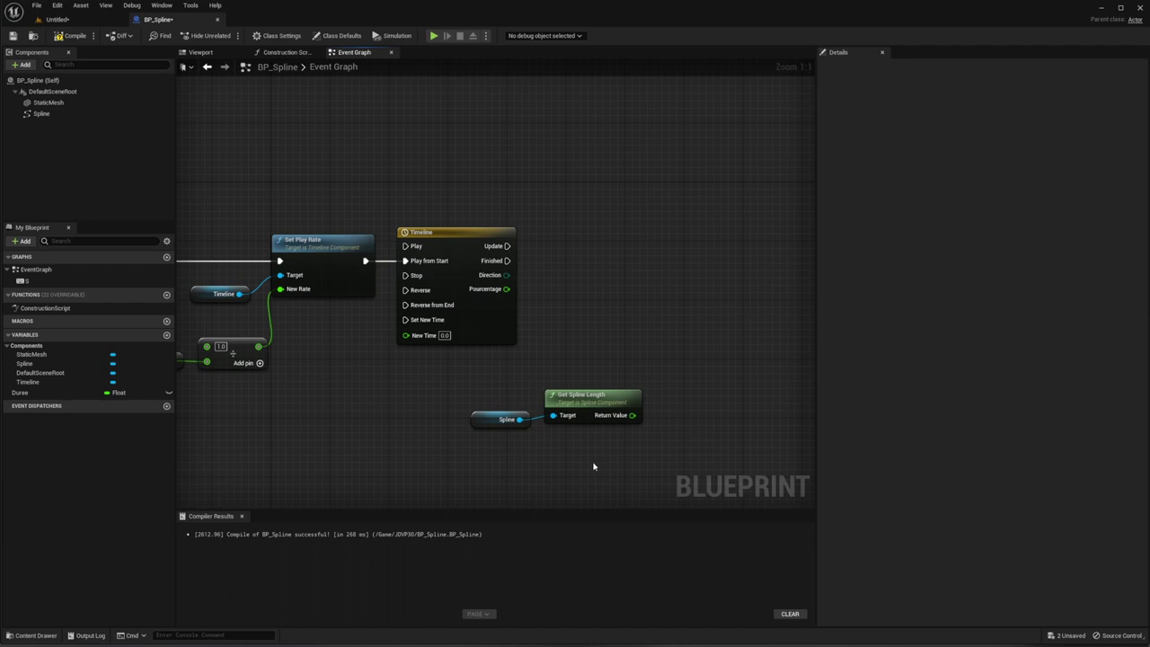
Multiply the Timeline's Pourcentage output by Get Spline Length's Return Value.
right_click_drag(593, 467, 477, 456)
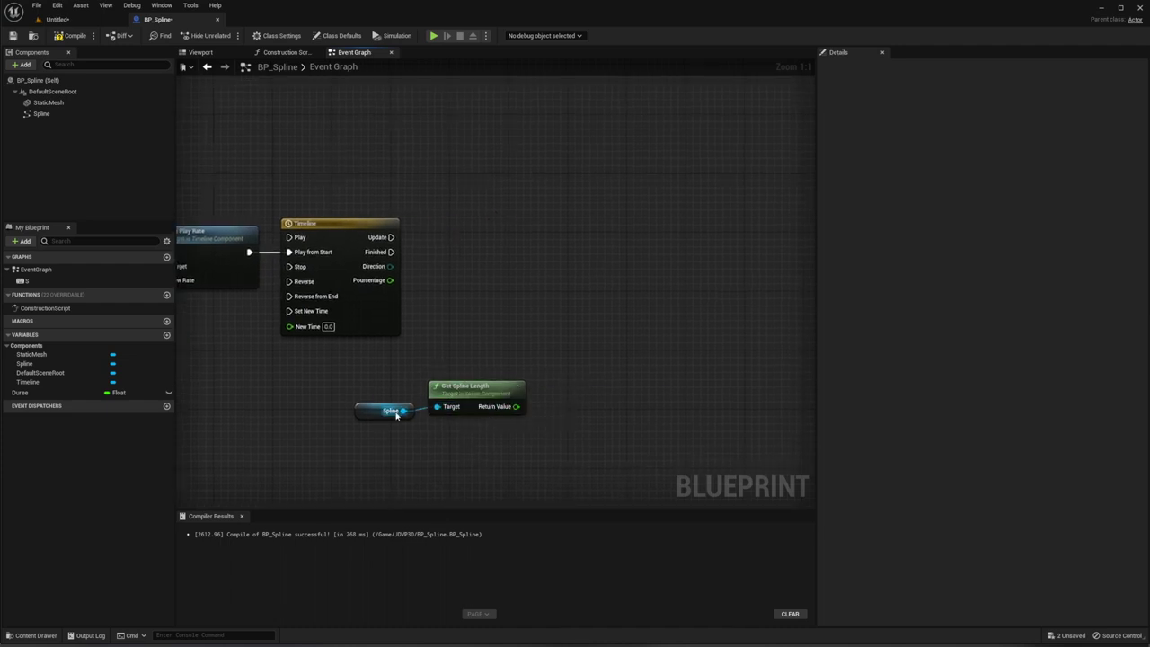
right_click_drag(487, 464, 426, 462)
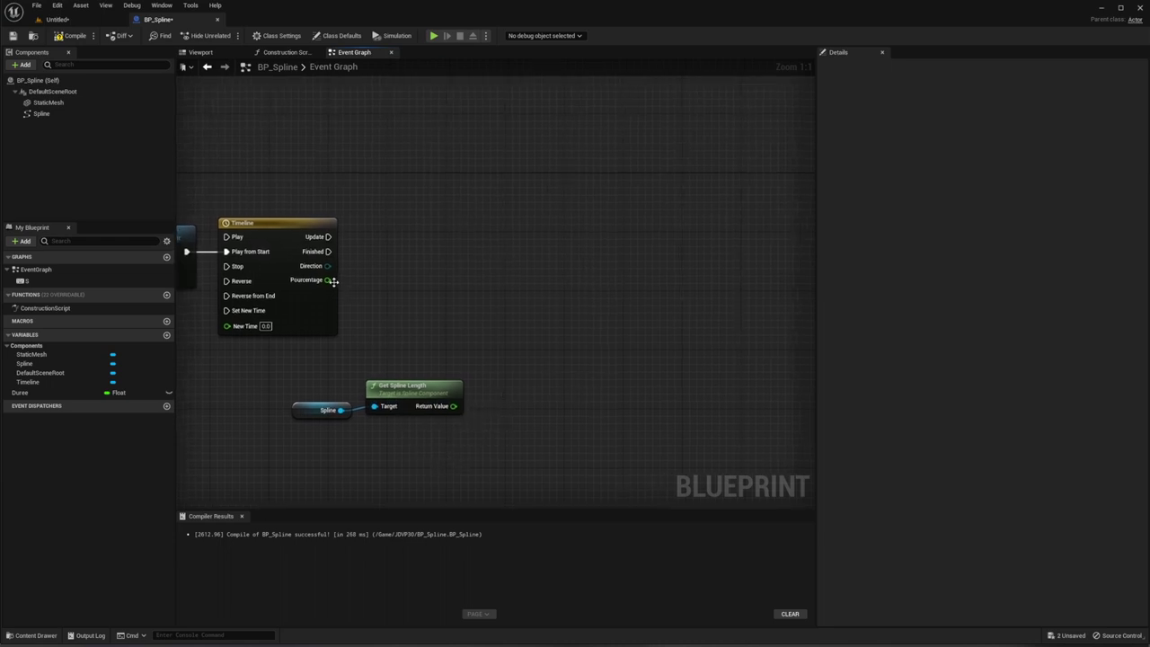
left_click_drag(332, 281, 493, 295)
type("*")
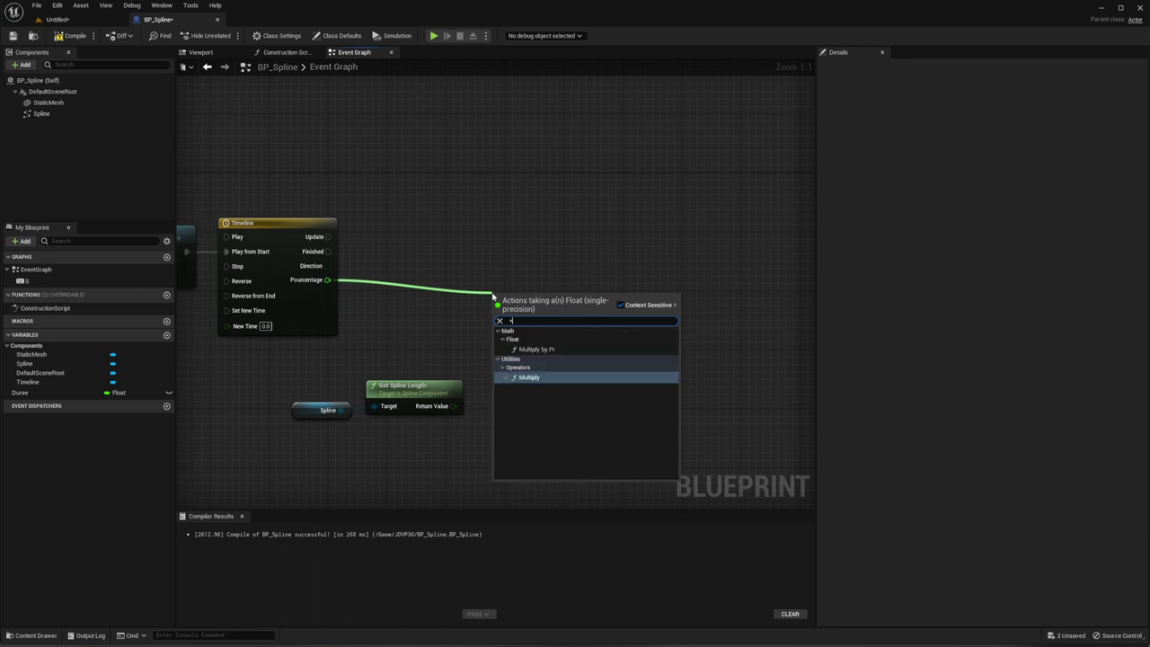
key("Return")
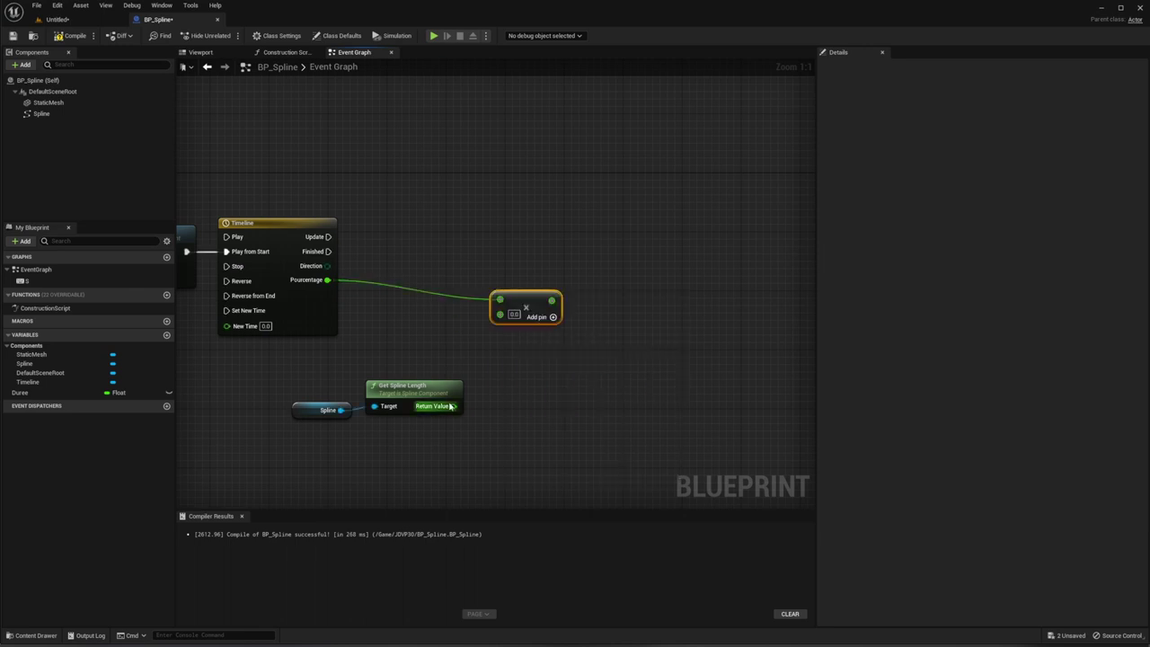
mouse_move(453, 406)
left_mouse_down()
mouse_move(500, 314)
mouse_move(526, 336)
left_mouse_up()
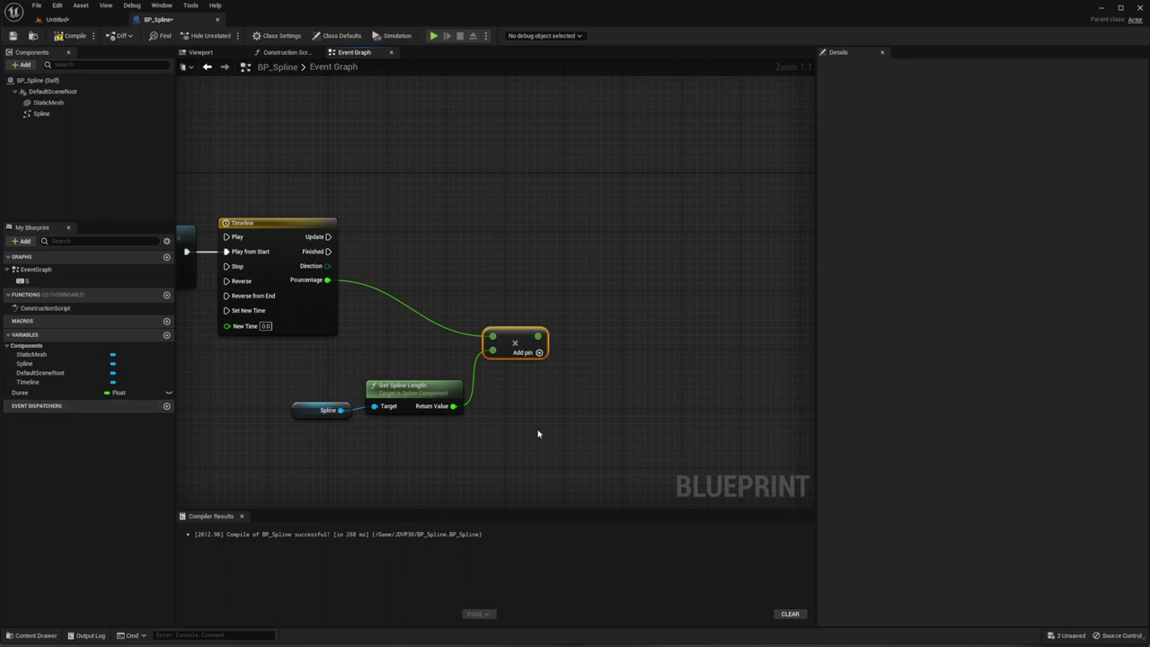
left_click_drag(303, 411, 298, 405)
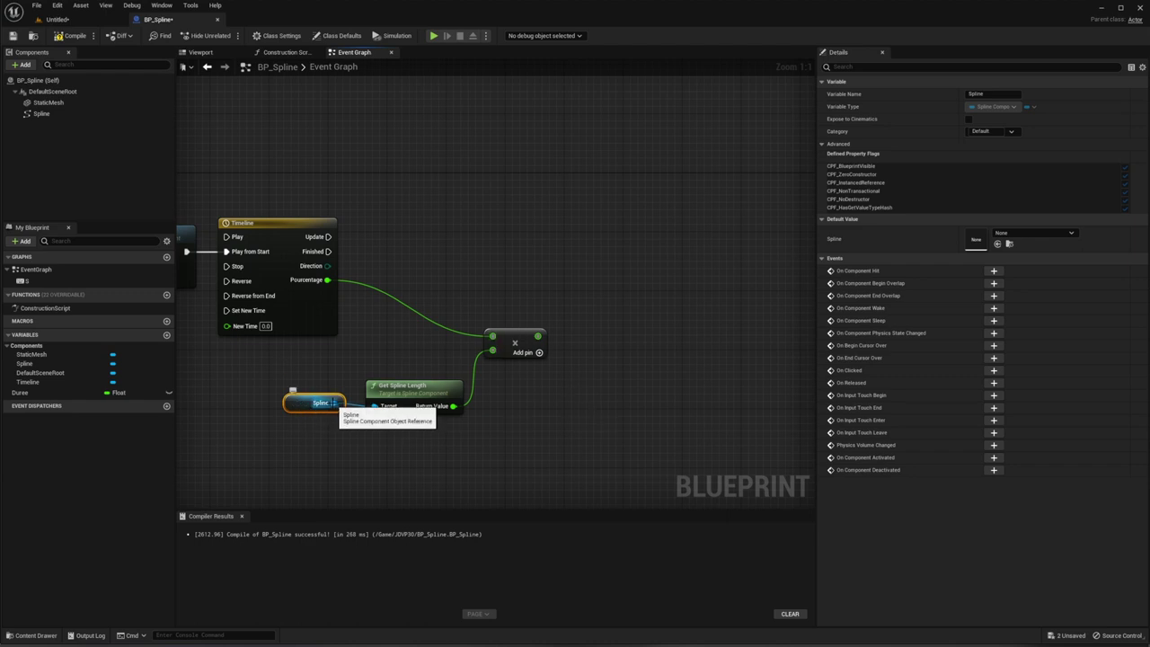
Add a Get Location at Distance Along Spline node driven by the Spline reference.
left_click_drag(332, 403, 625, 351)
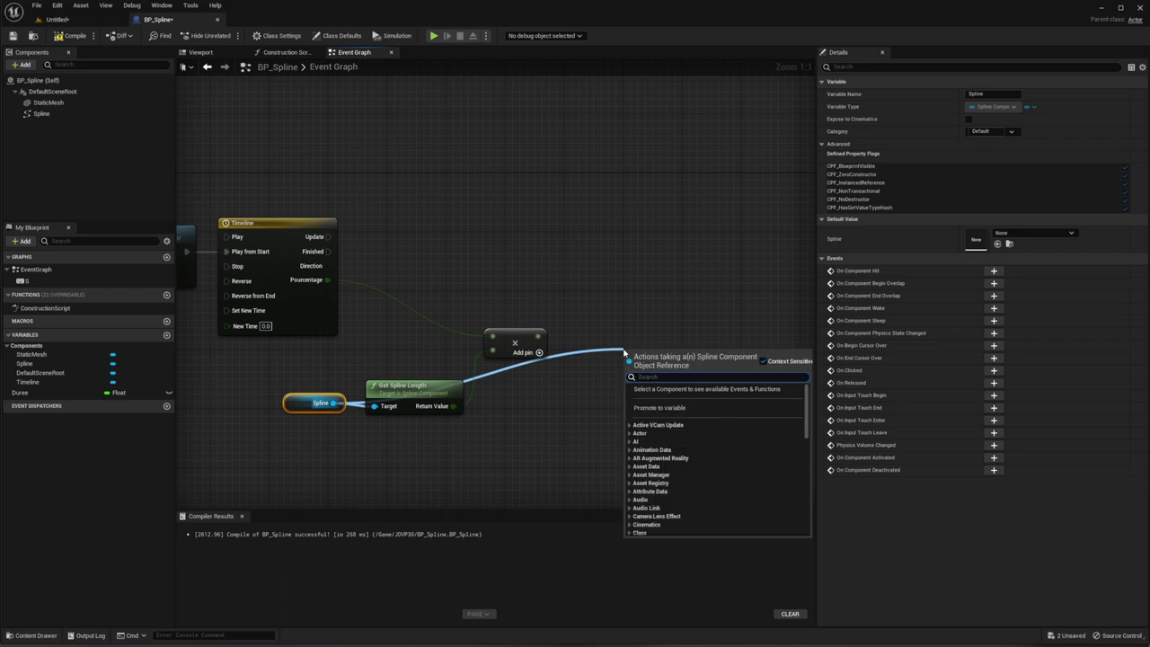
type("get")
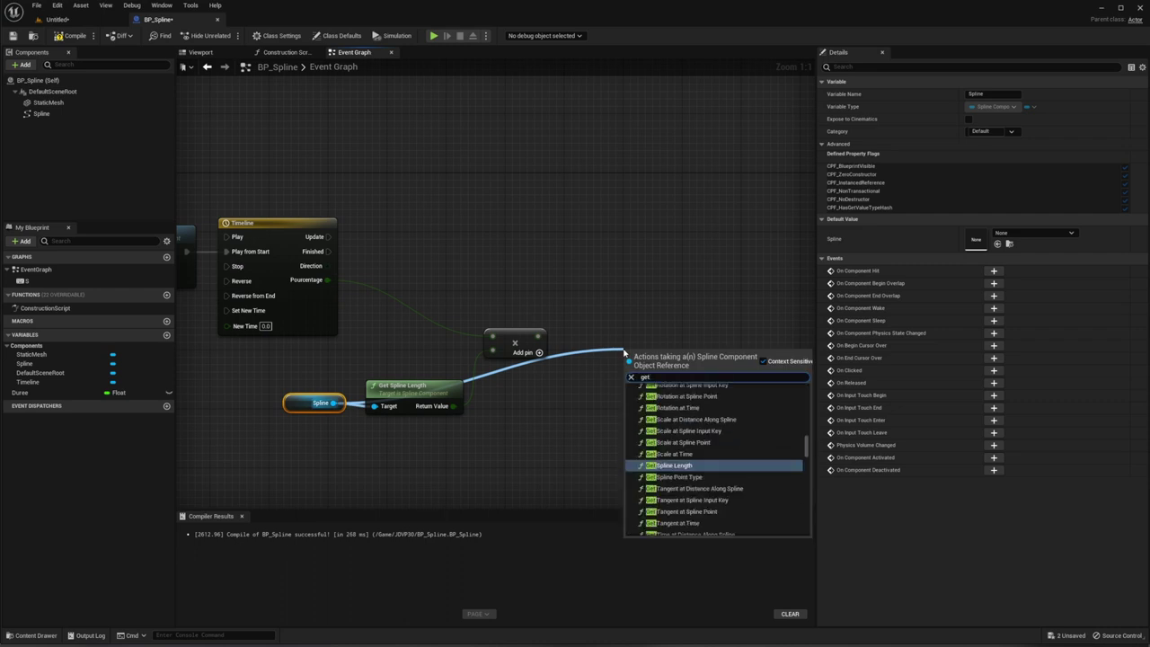
type(" location")
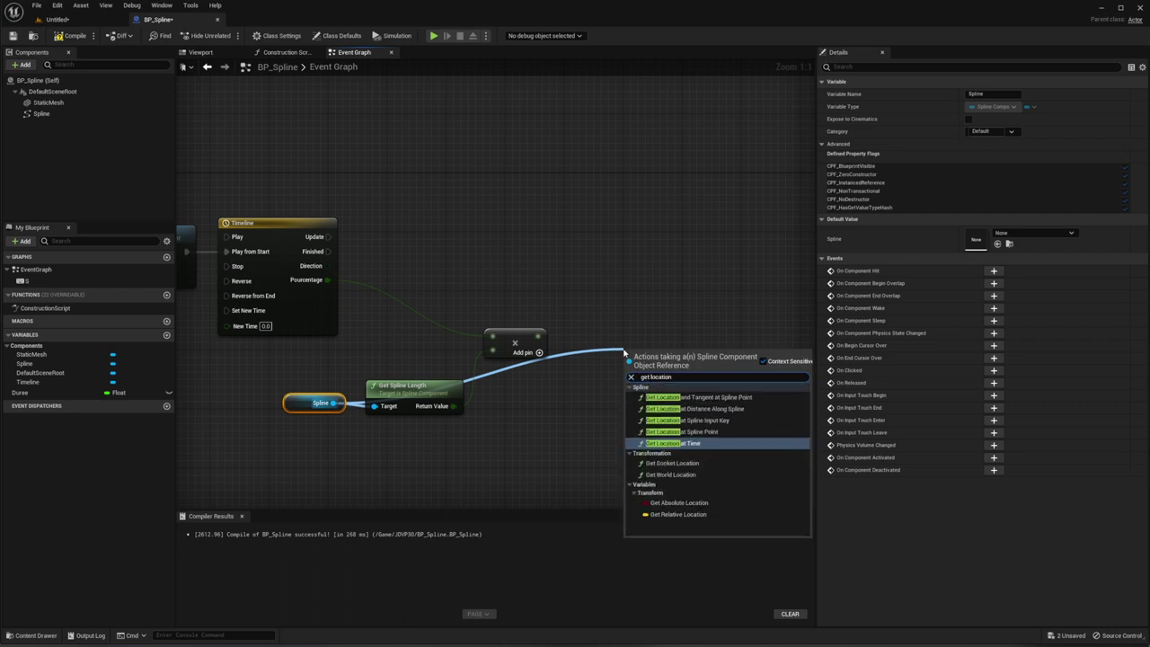
type(" at distance")
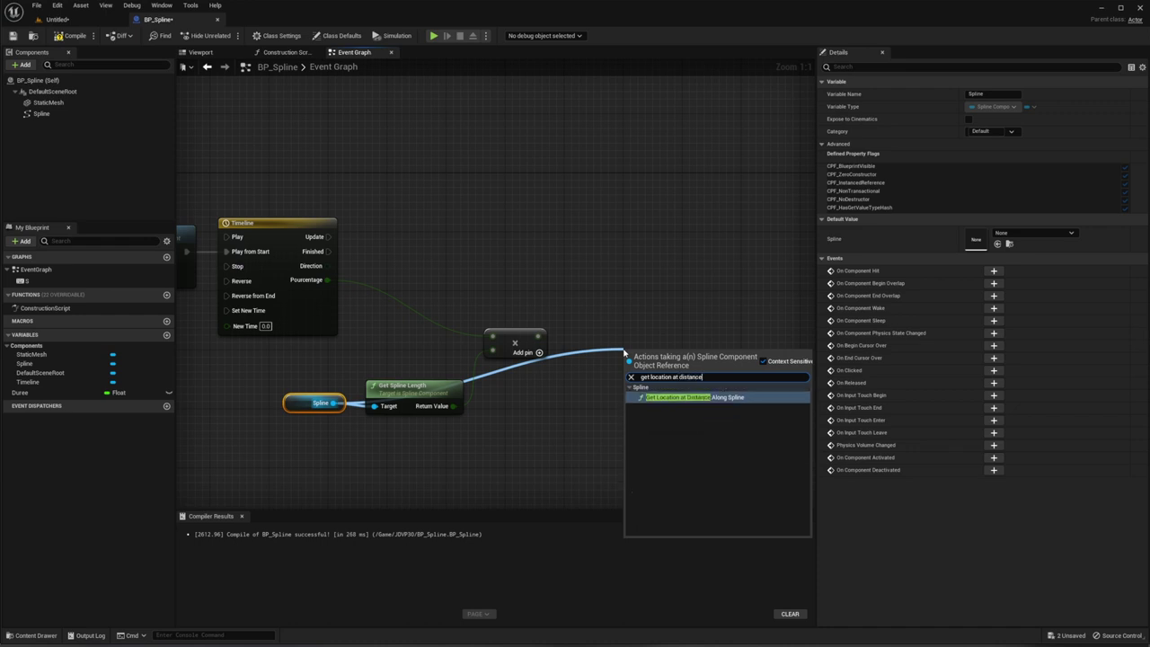
left_click(694, 397)
left_click_drag(669, 355, 632, 305)
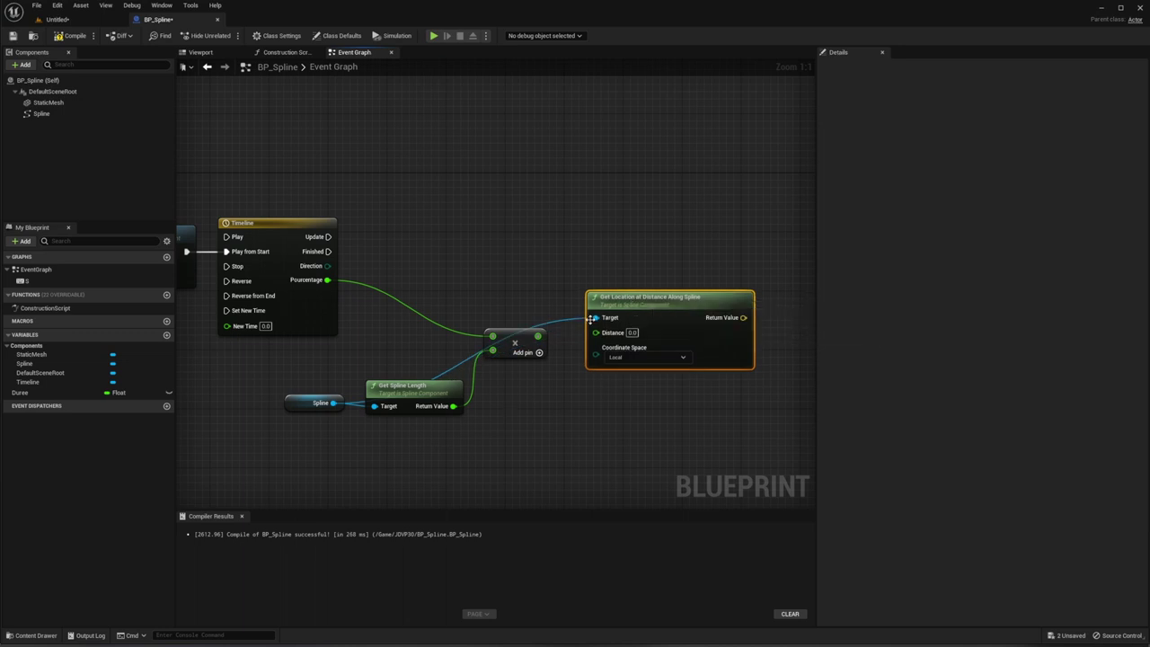
Feed the Multiply result into Distance and set Coordinate Space to World.
left_click_drag(538, 336, 596, 333)
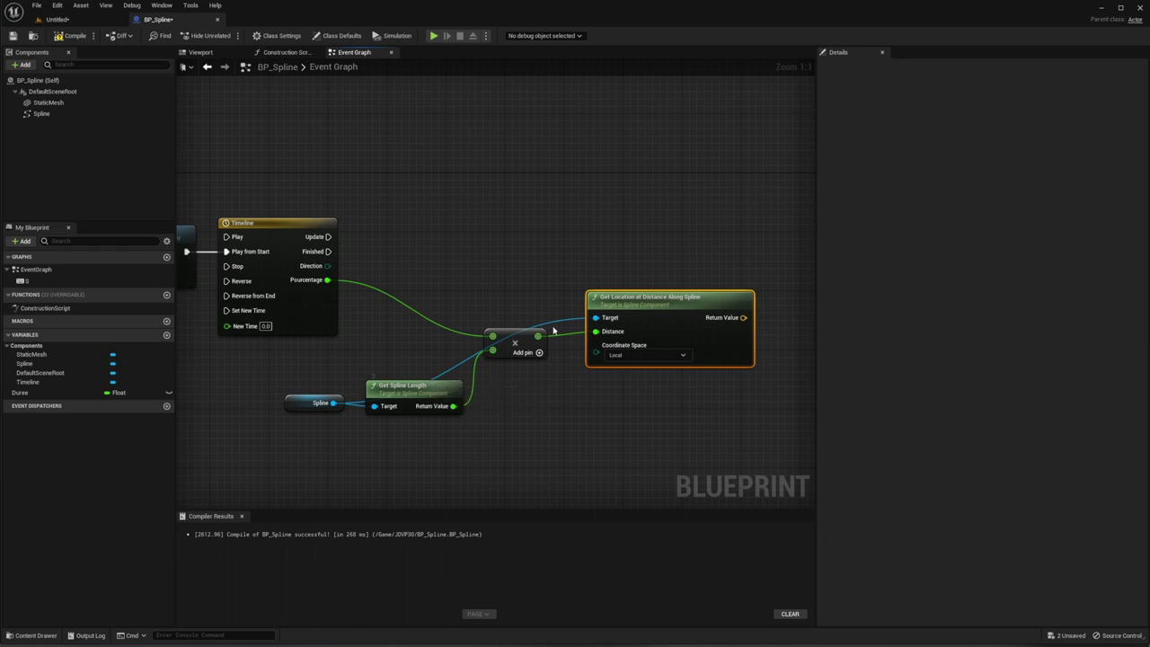
left_click_drag(402, 379, 424, 408)
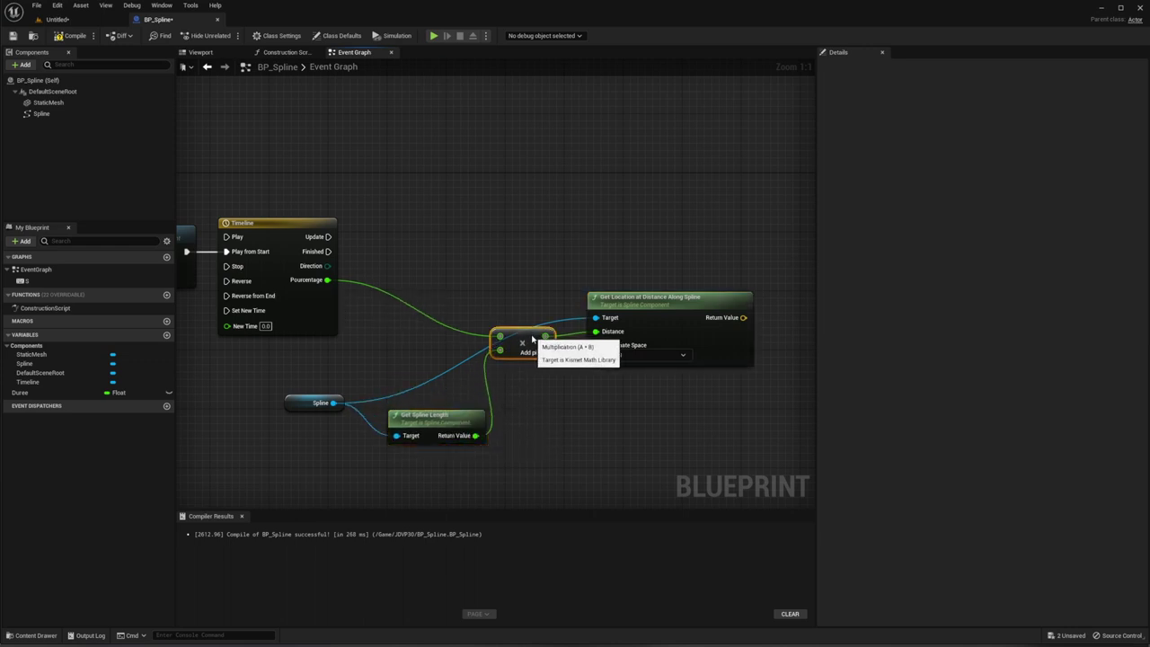
left_click_drag(525, 337, 530, 354)
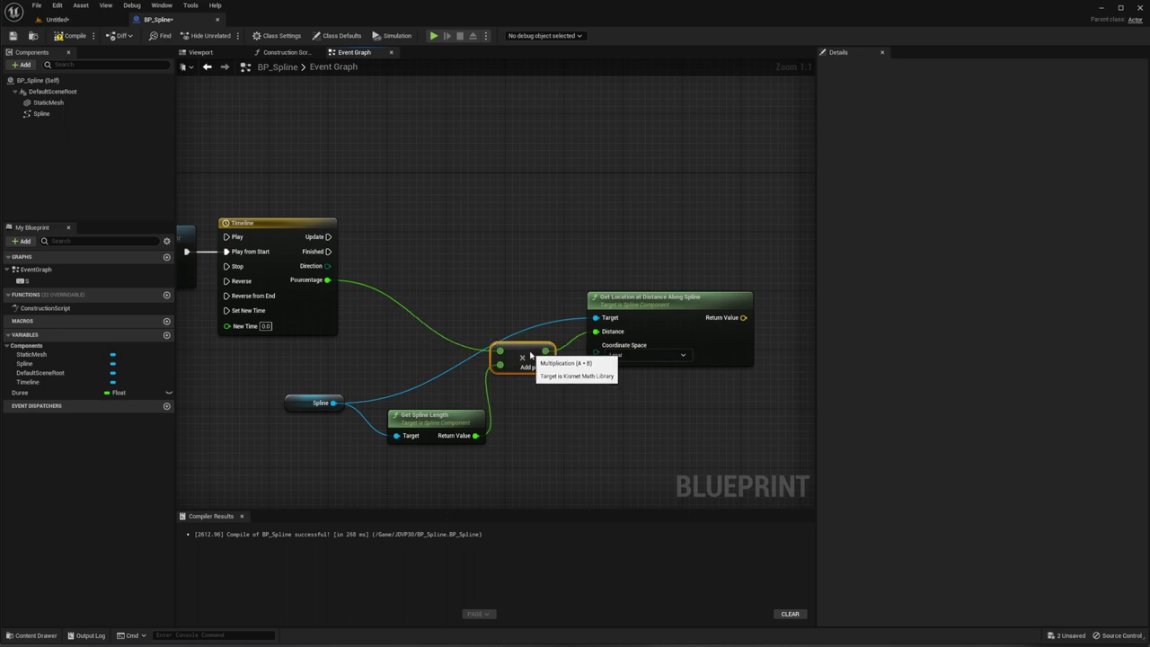
left_click(645, 355)
left_click(630, 373)
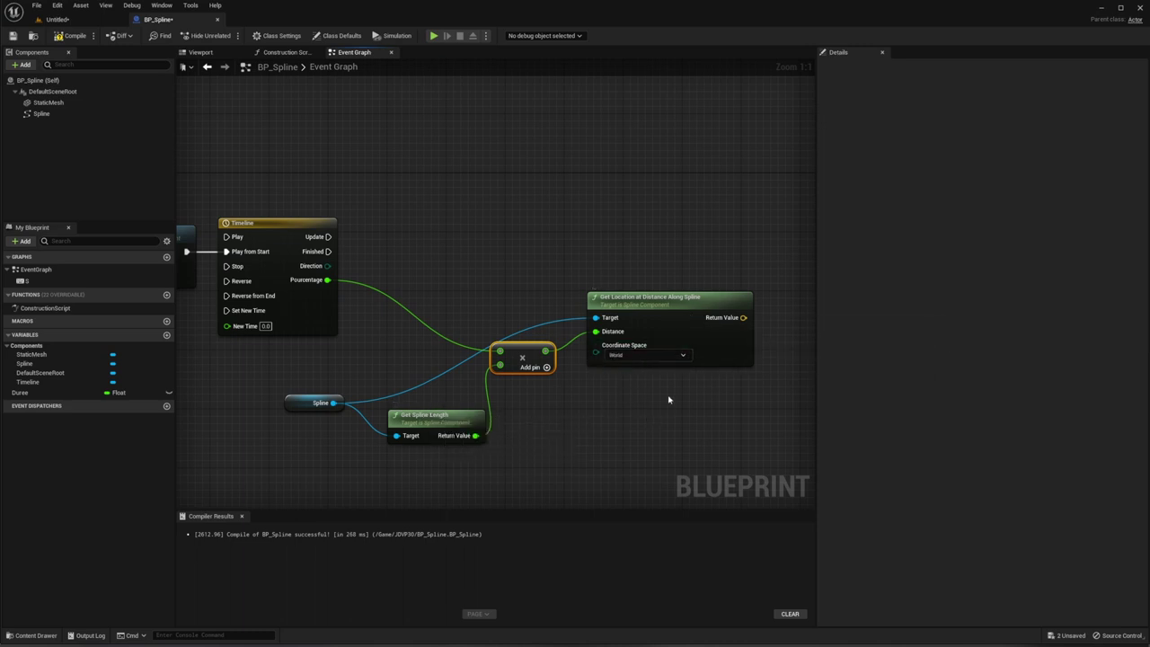
right_click_drag(652, 407, 605, 406)
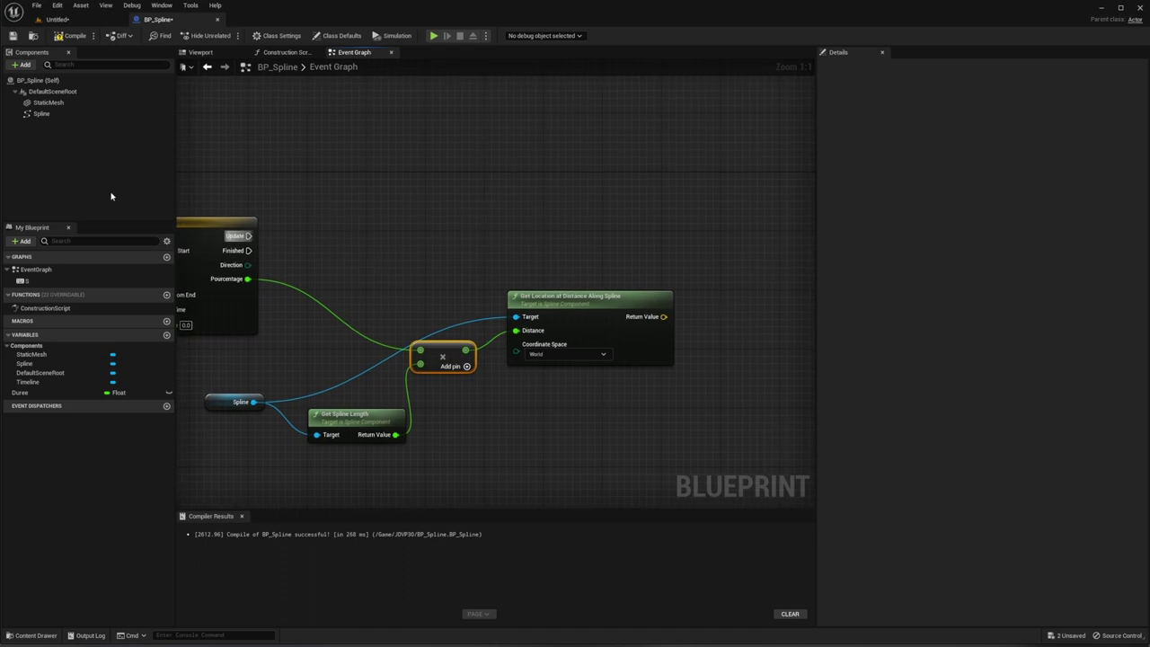
Add a Set World Location node on the Timeline's Update, taking the spline location as New Location.
left_click_drag(249, 236, 741, 239)
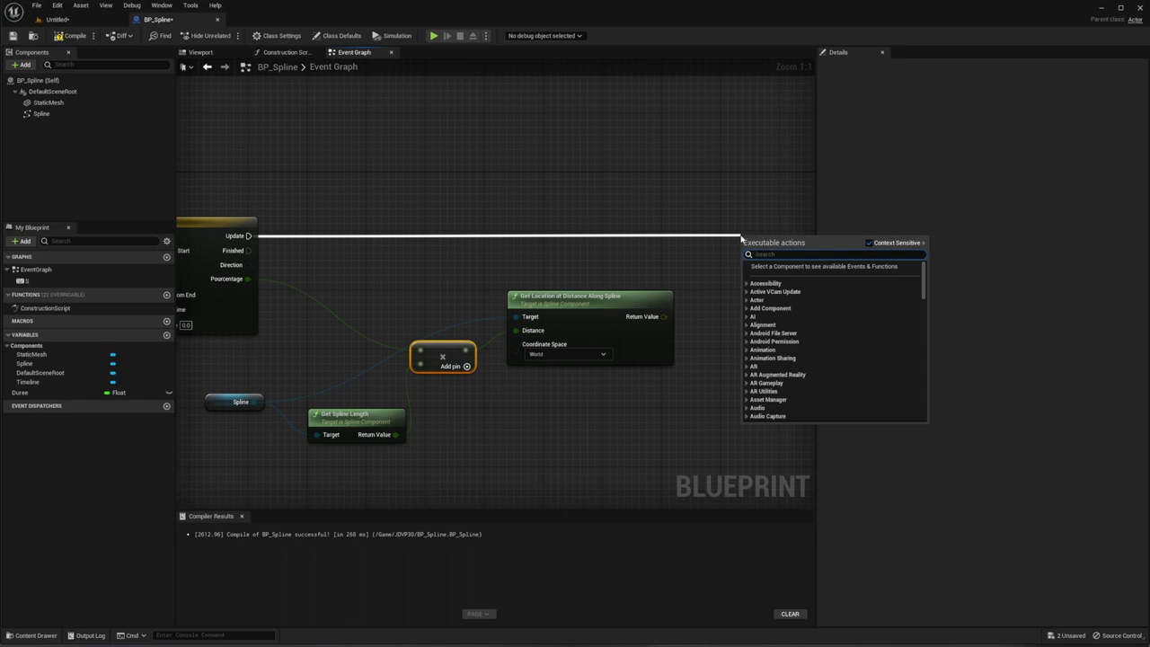
type("set worl")
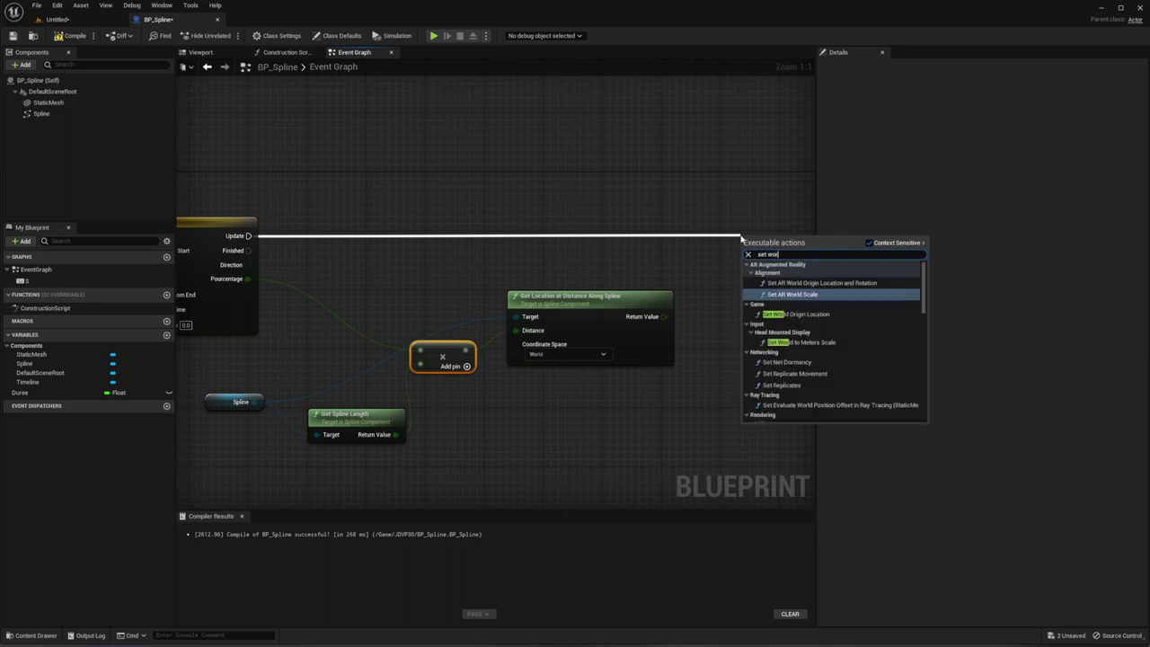
type("d location")
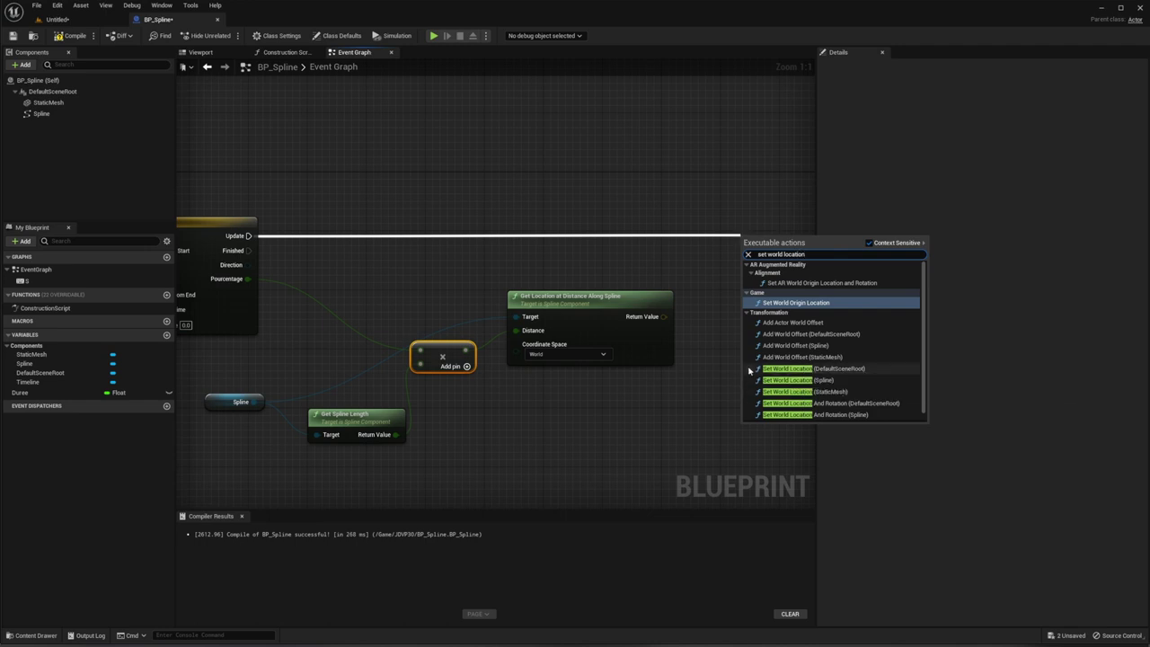
left_click(791, 369)
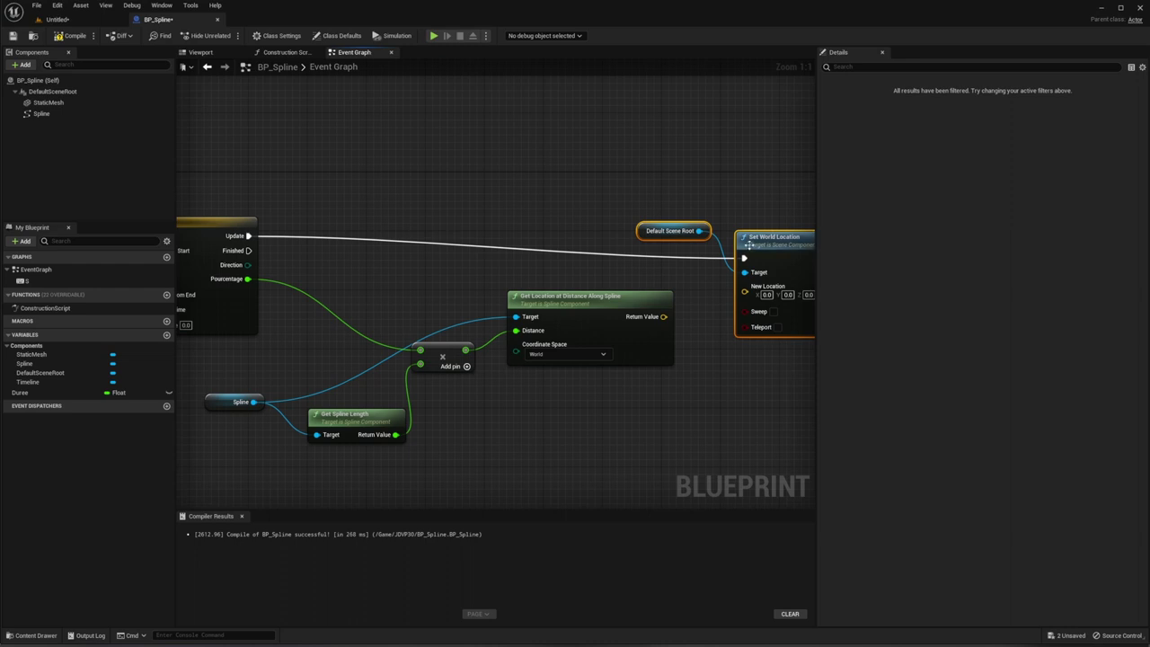
left_click_drag(753, 237, 731, 215)
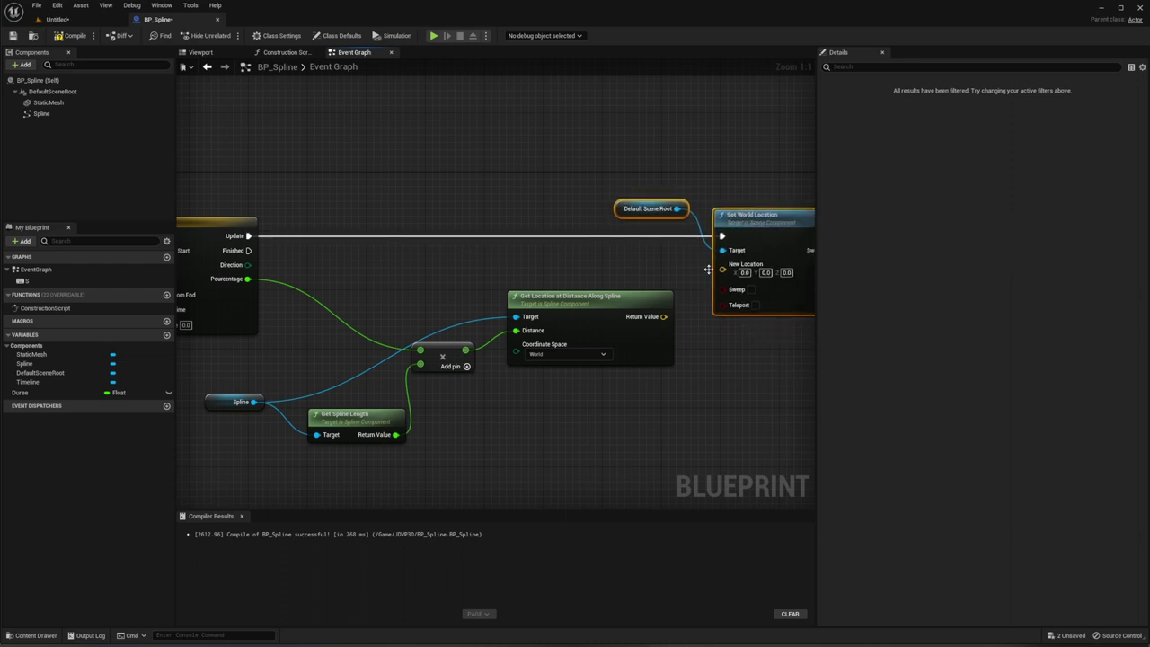
left_click_drag(663, 316, 723, 264)
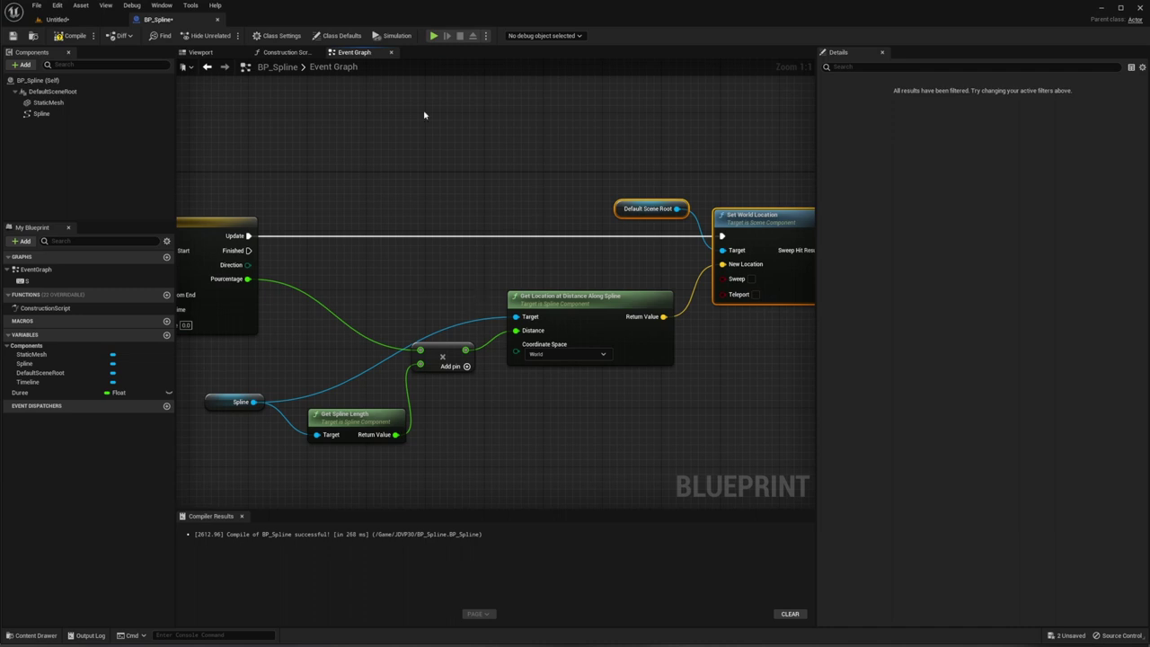
Replace the Default Scene Root target with a StaticMesh reference node.
left_click(624, 208)
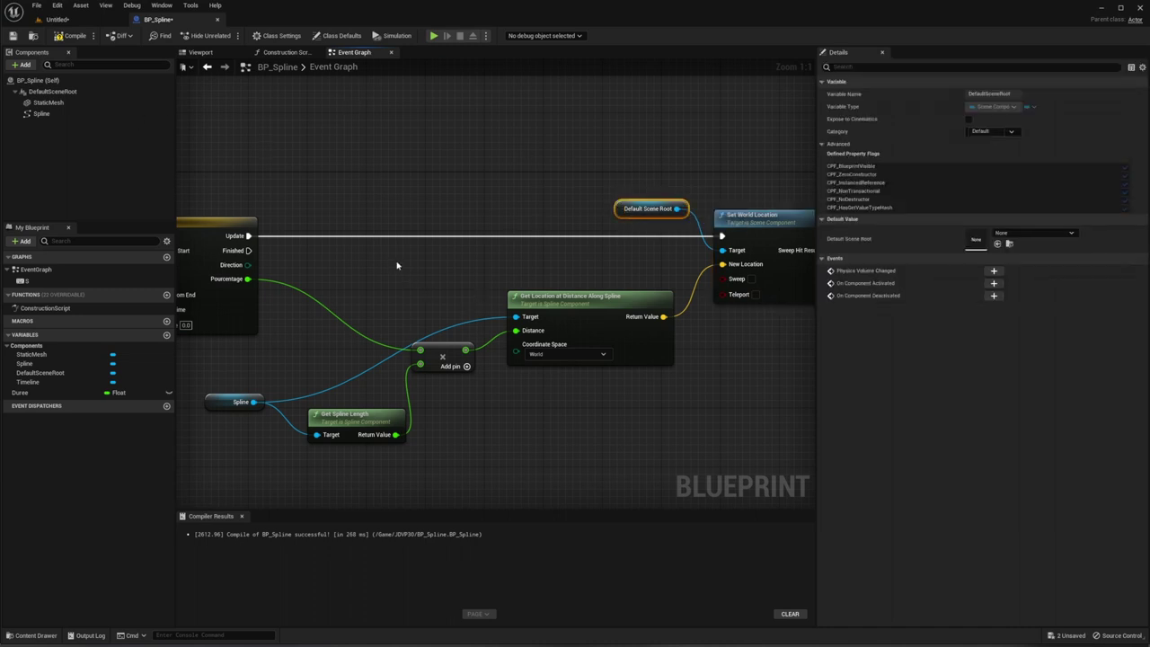
key("Delete")
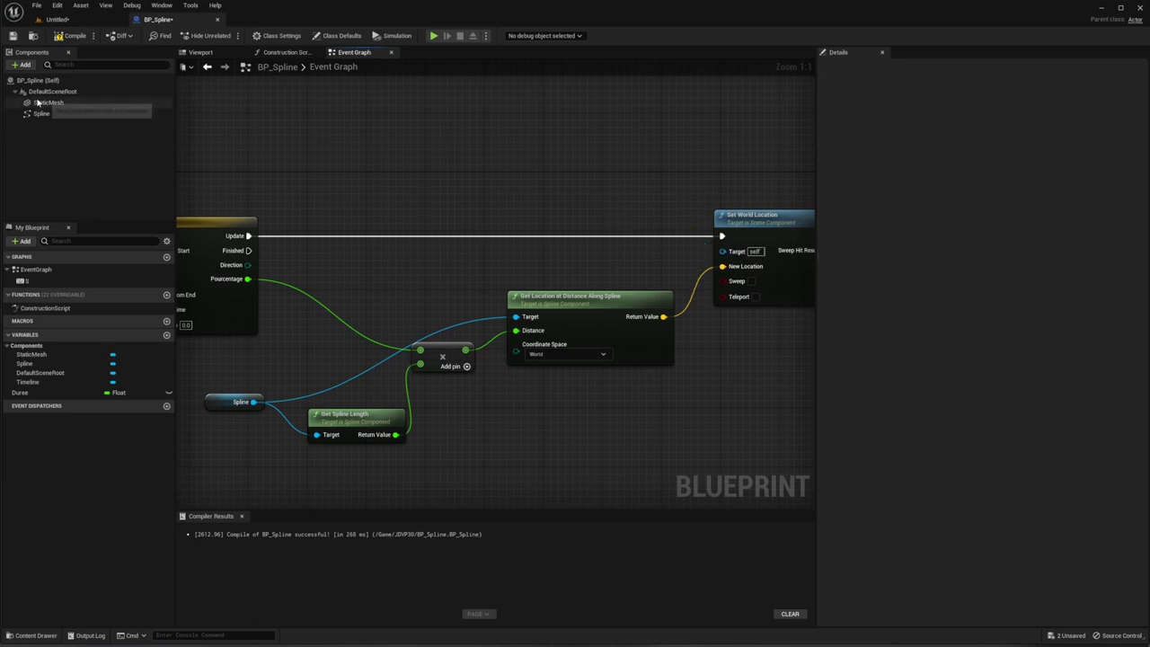
left_click(48, 103)
mouse_move(48, 102)
left_mouse_down()
mouse_move(594, 194)
mouse_move(721, 250)
left_mouse_up()
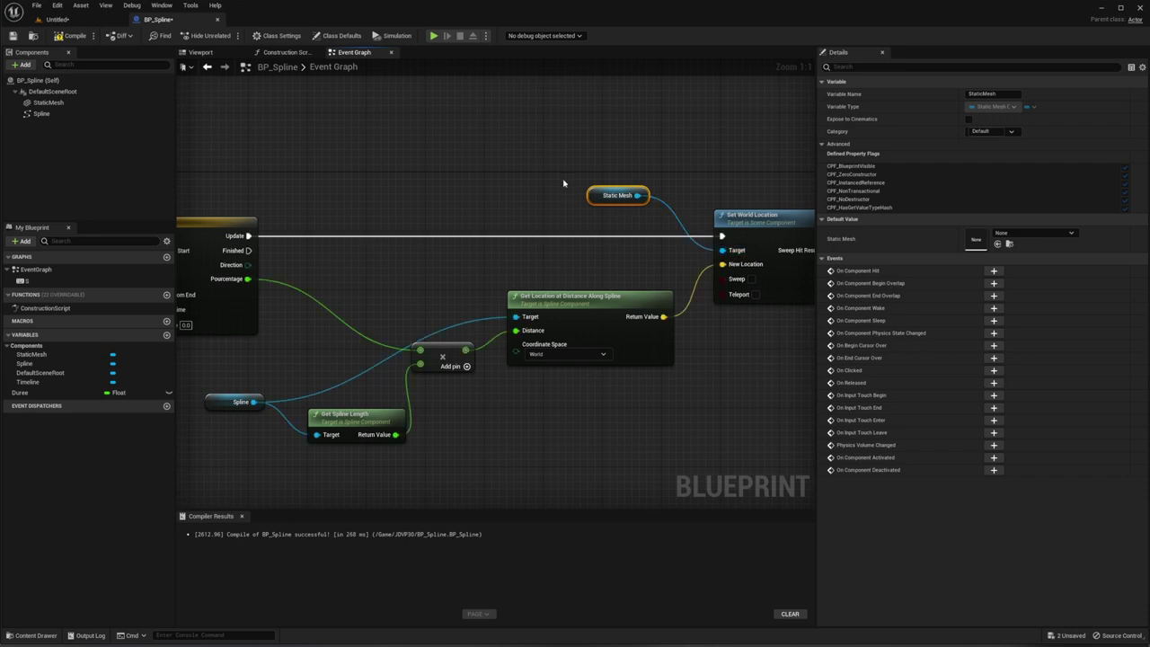
left_click_drag(596, 195, 617, 255)
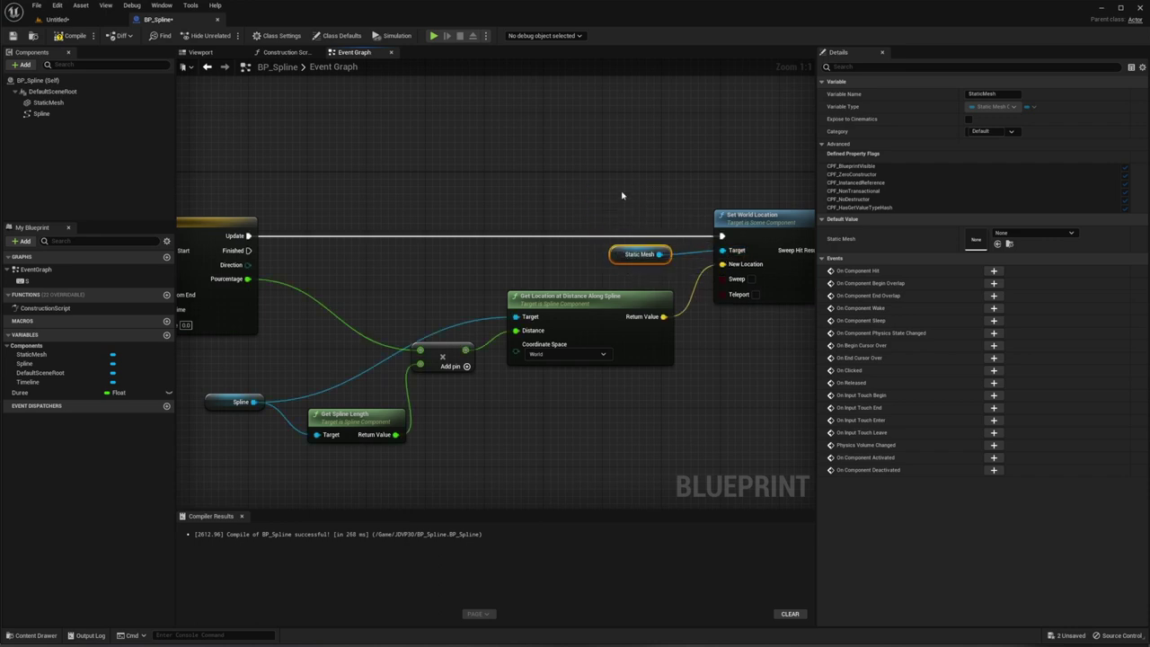
right_click_drag(618, 192, 591, 193)
Recompile BP_Spline, revisit the level tab, and select the S key event in the Event Graph.
left_click(70, 35)
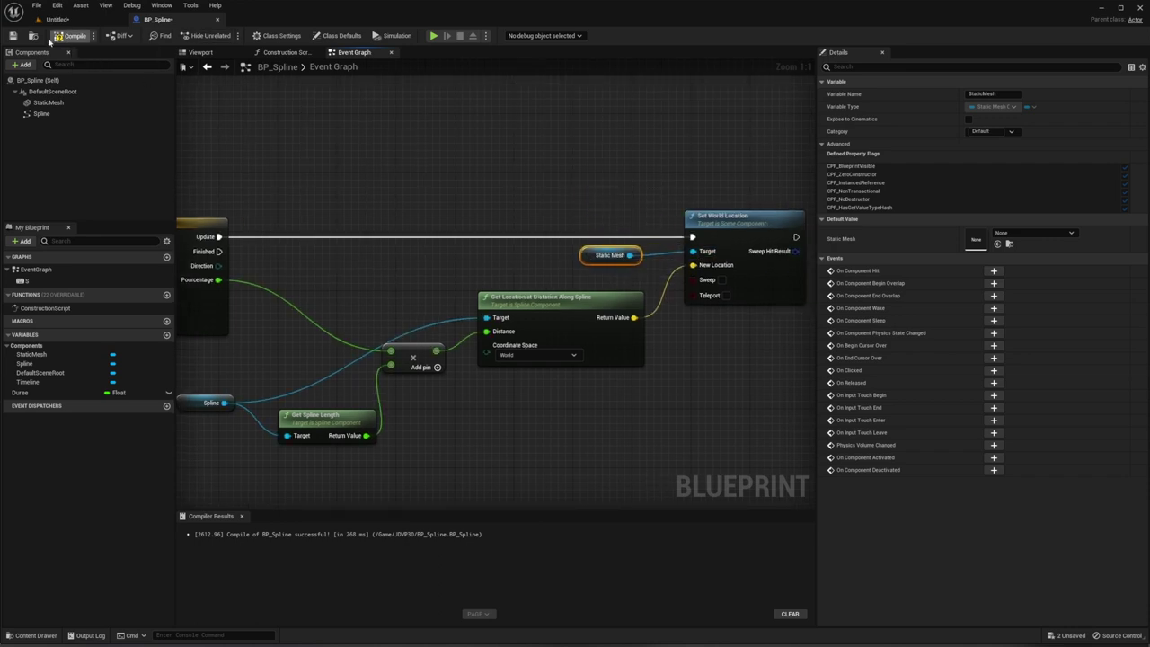
left_click(13, 35)
left_click(75, 20)
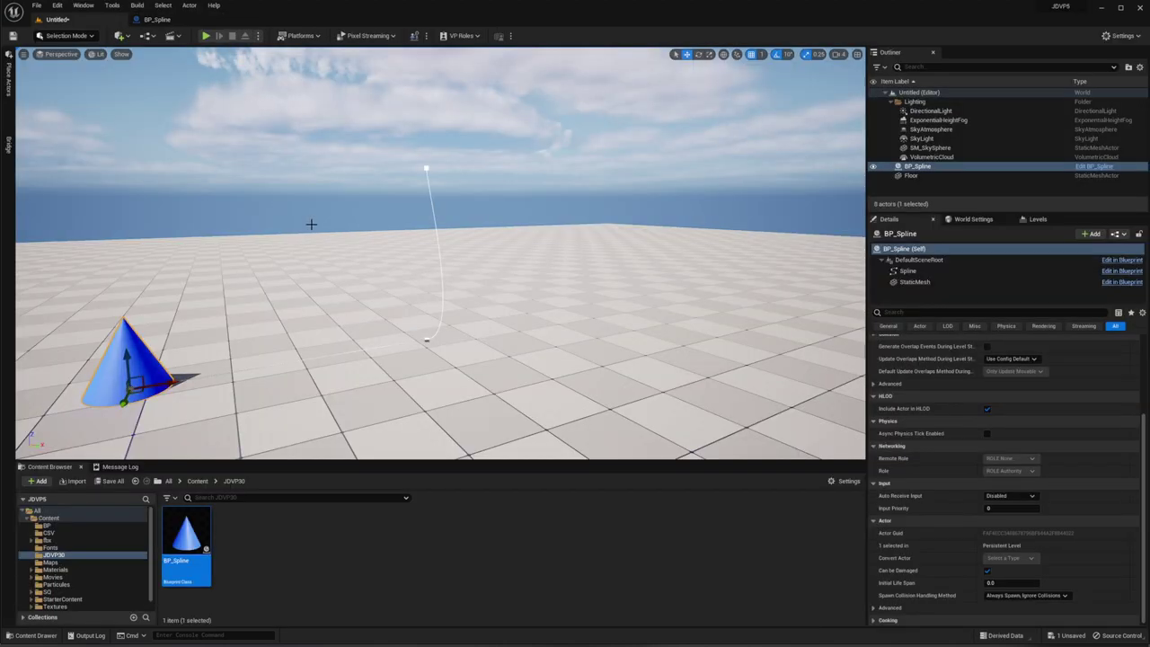
left_click(162, 19)
right_click_drag(360, 295, 584, 287)
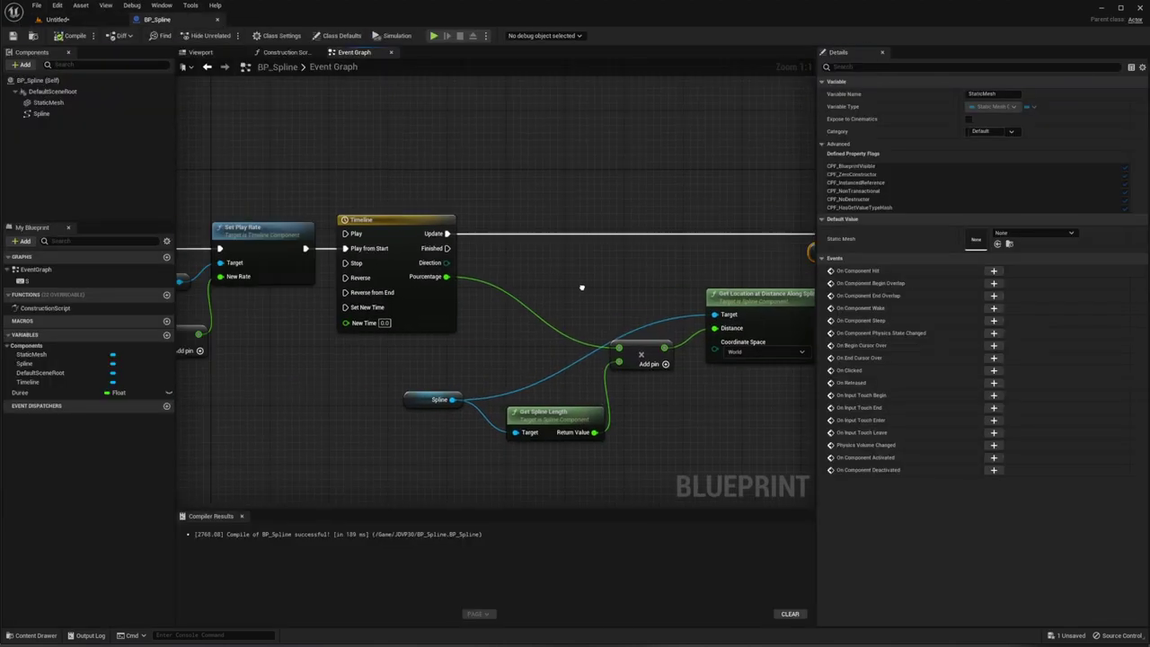
right_click_drag(377, 398, 517, 388)
left_click(294, 236)
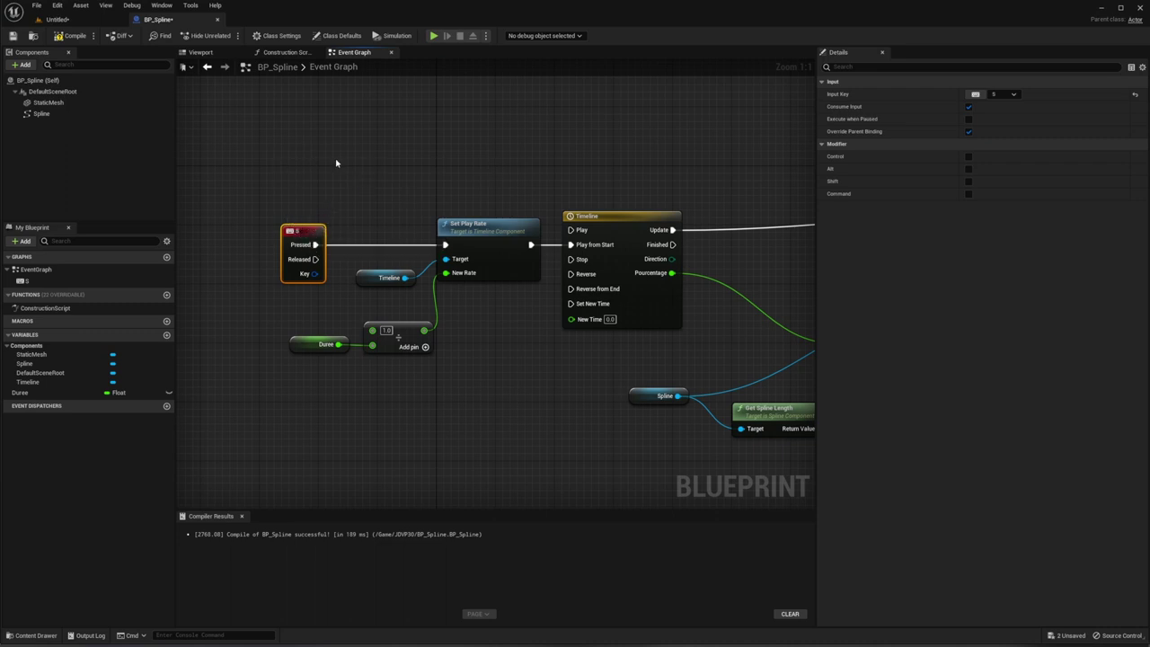
Add a Custom Event named GoSpline to the Event Graph.
left_click(303, 167)
right_click(308, 143)
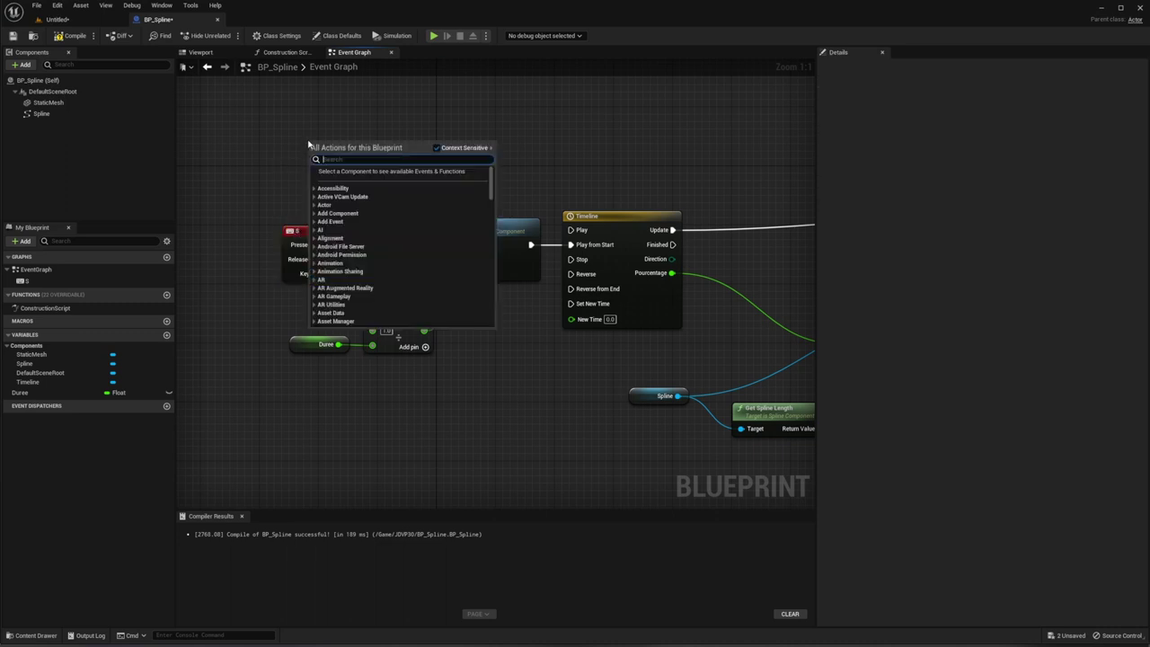
type("custom")
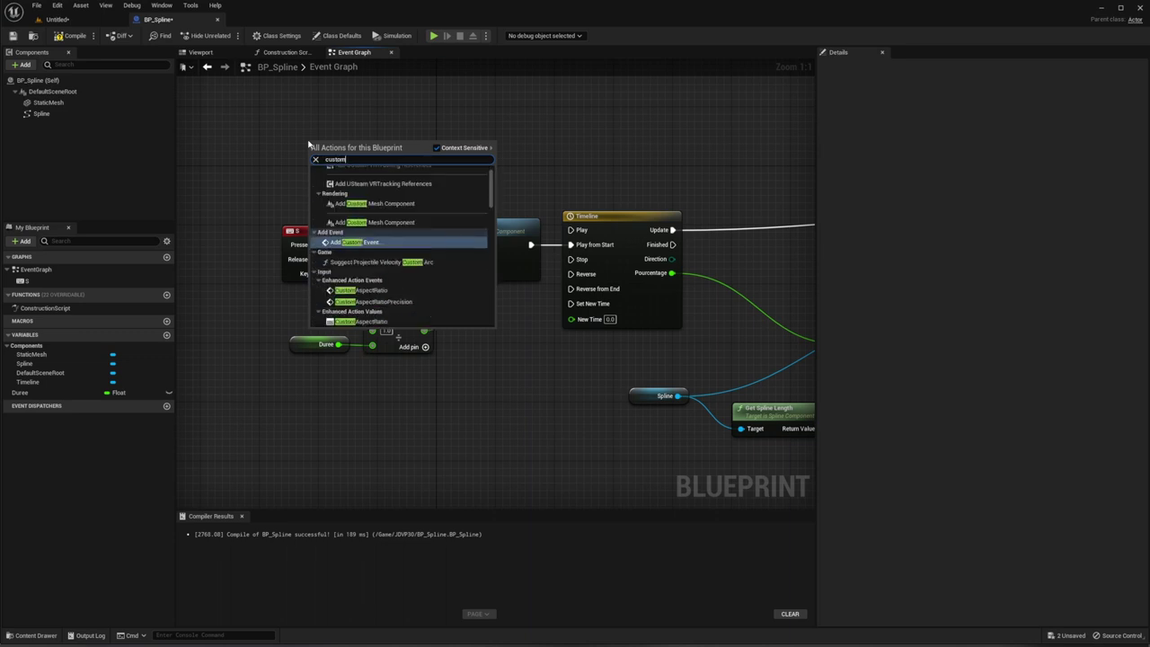
type(" event")
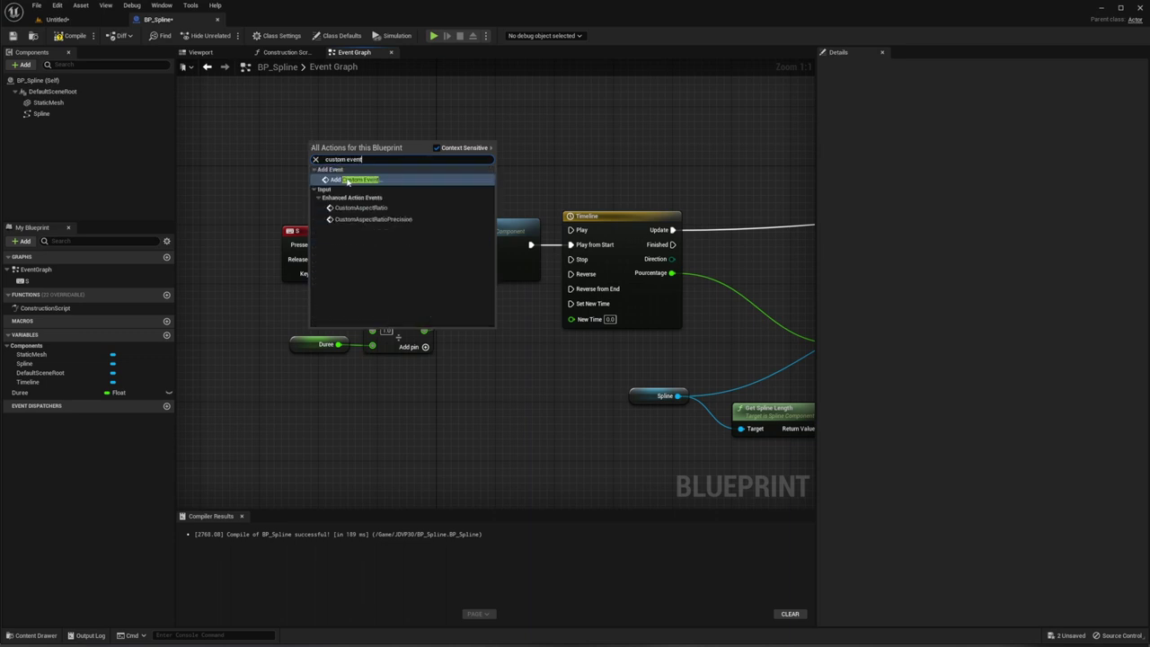
left_click(348, 179)
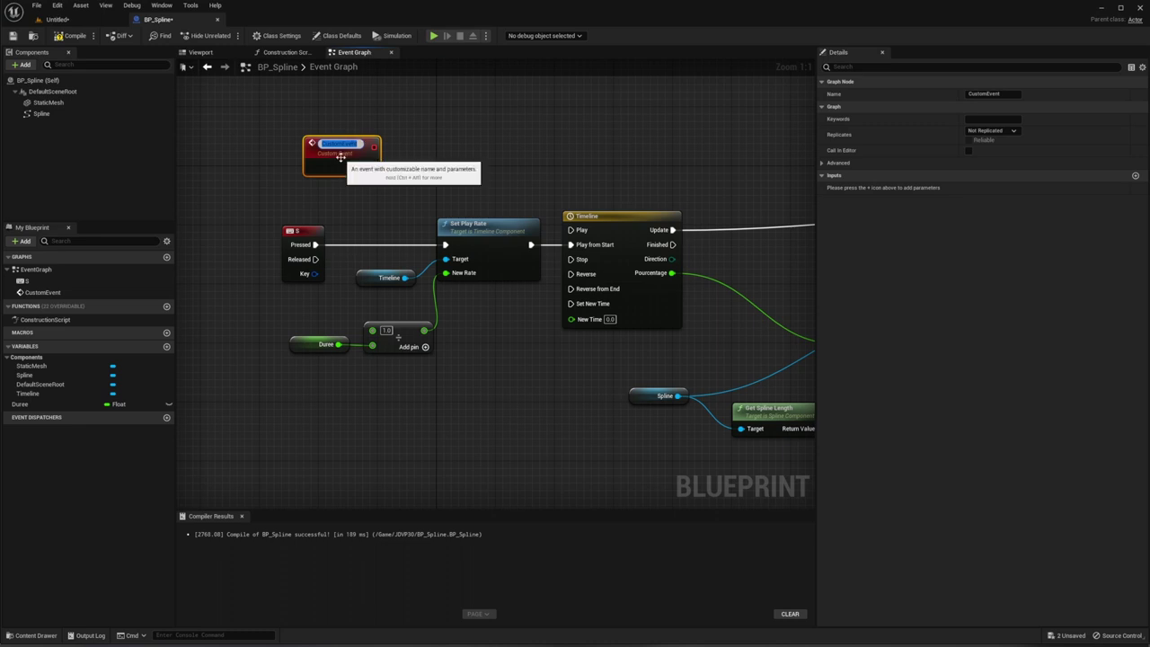
left_click_drag(436, 168, 319, 184)
left_click(1018, 93)
type("GoSpline")
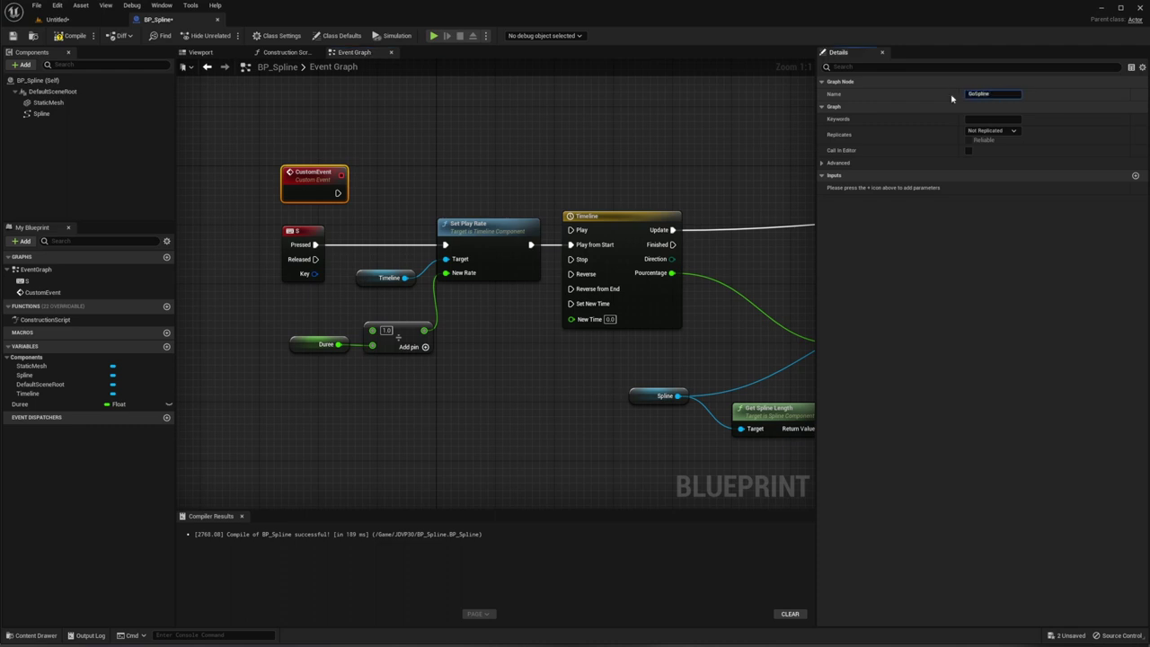
key("Return")
Make GoSpline Call In Editor, wire it into Set Play Rate, and compile.
left_click(969, 150)
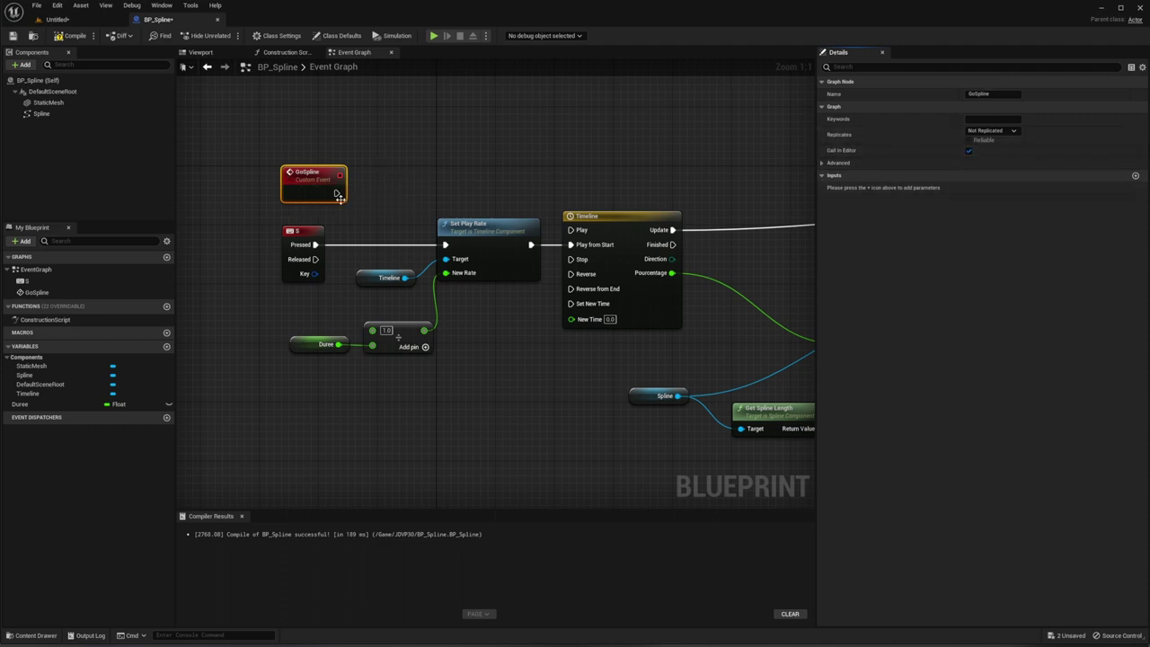
left_click_drag(337, 193, 433, 246)
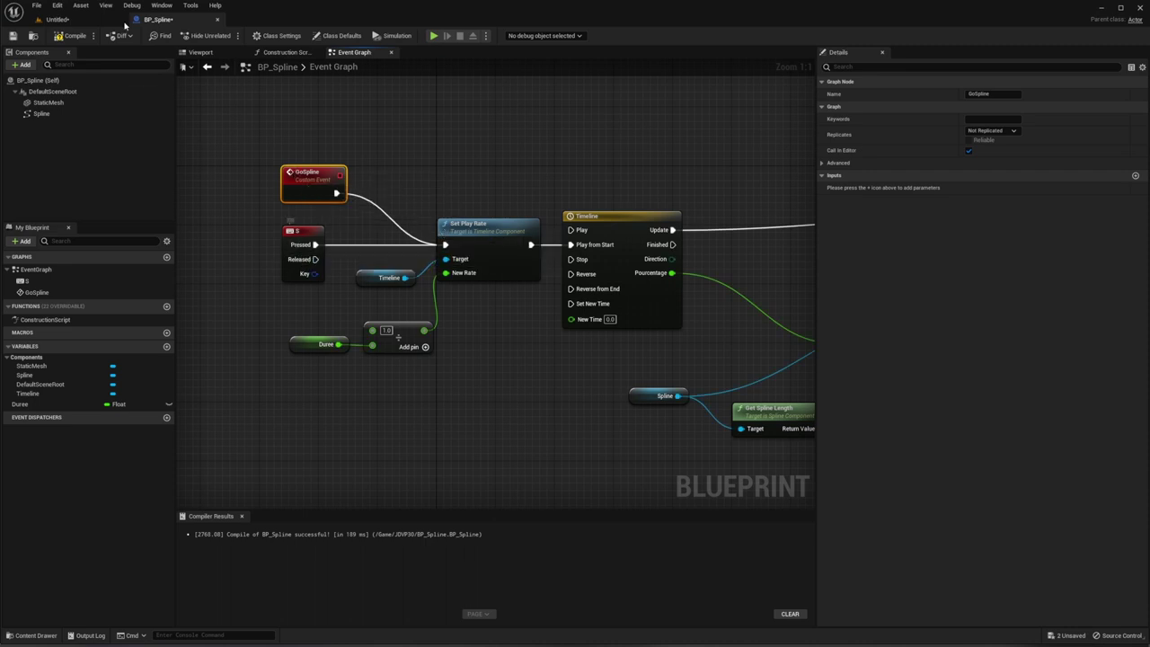
left_click(71, 36)
Select the BP_Spline actor, test Go Spline, and set Auto Receive Input to Player 0.
left_click(71, 20)
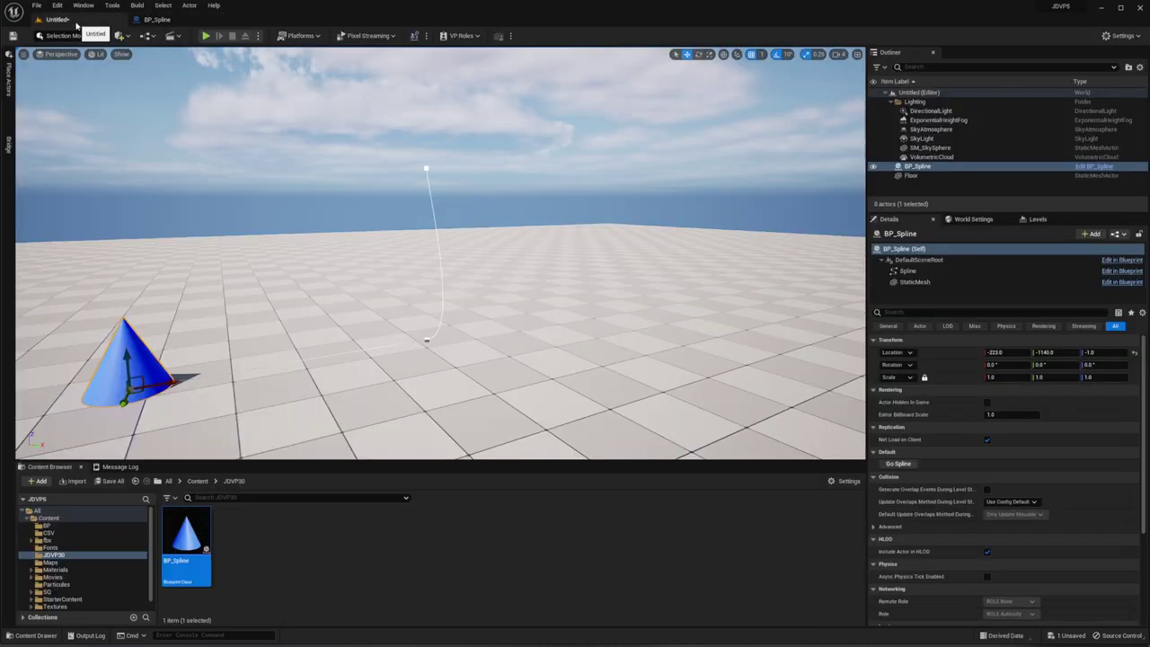
left_click(925, 166)
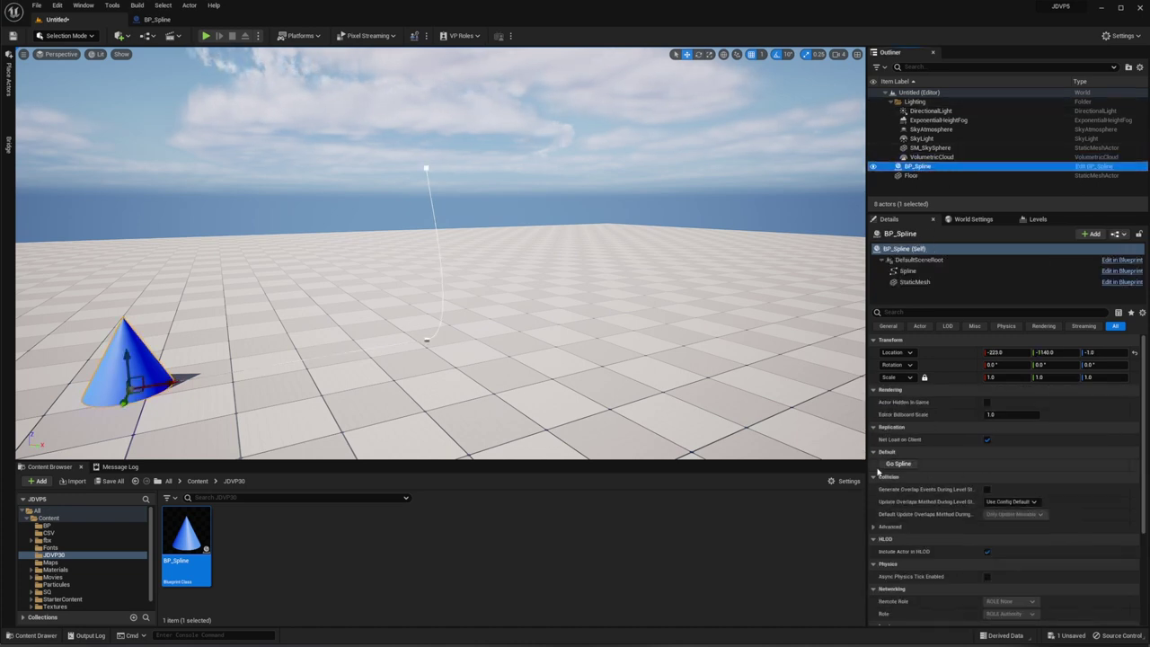
left_click(899, 464)
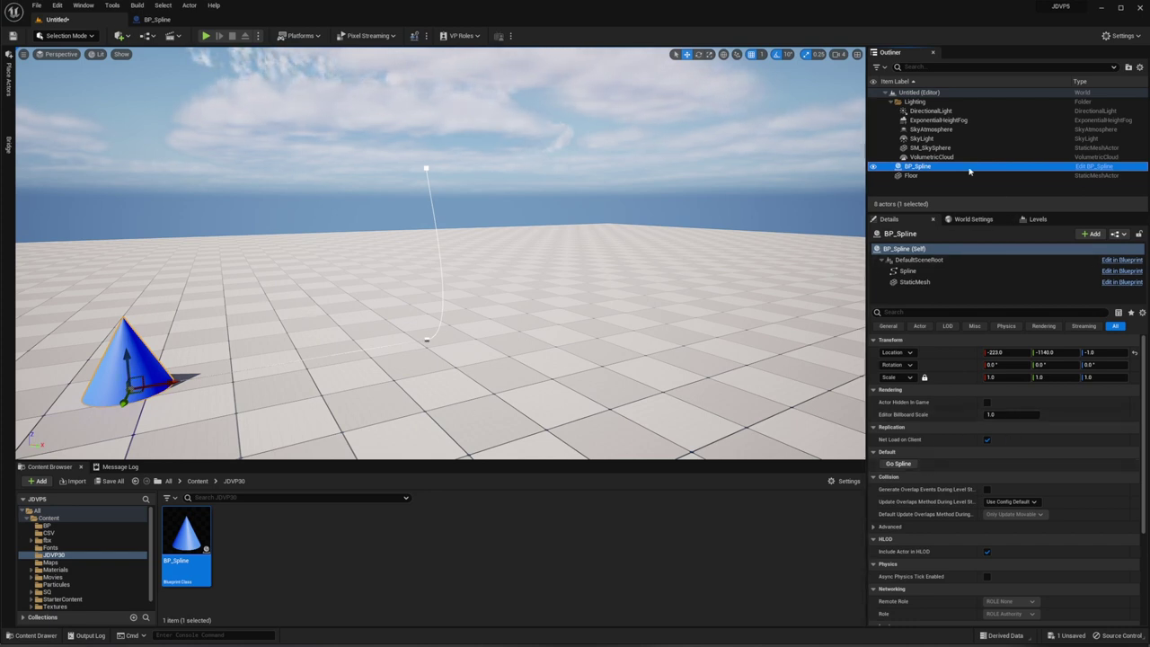
key("F2")
scroll(952, 468, "down", 3)
scroll(953, 468, "down", 1)
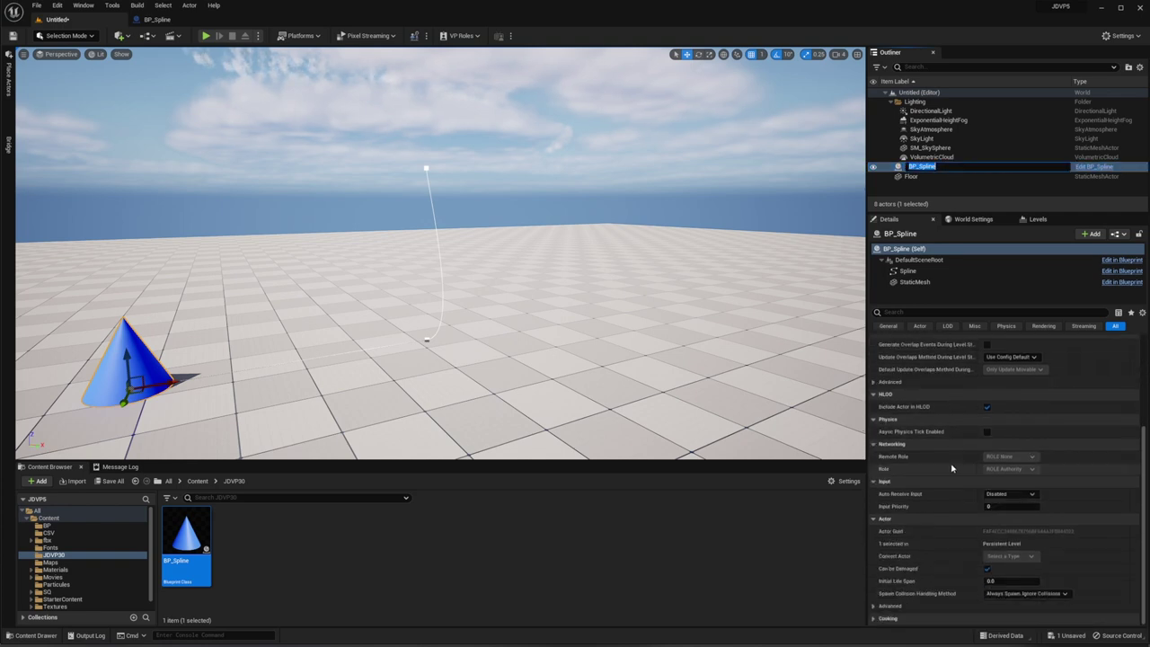
key("Return")
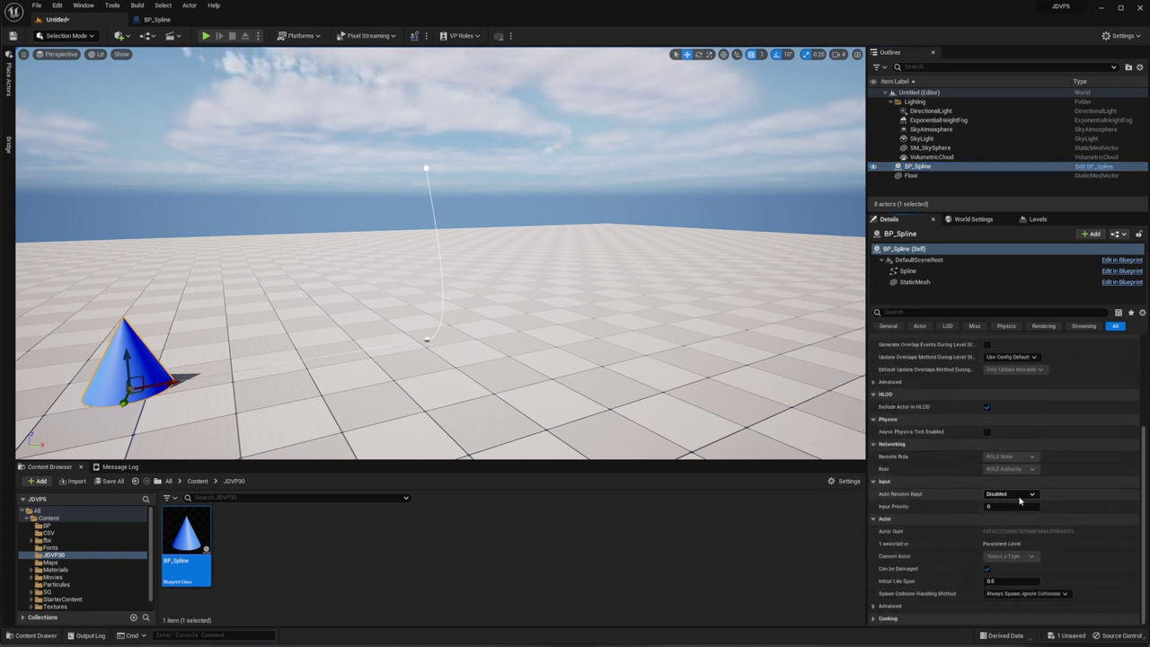
left_click(1019, 500)
left_click(1011, 510)
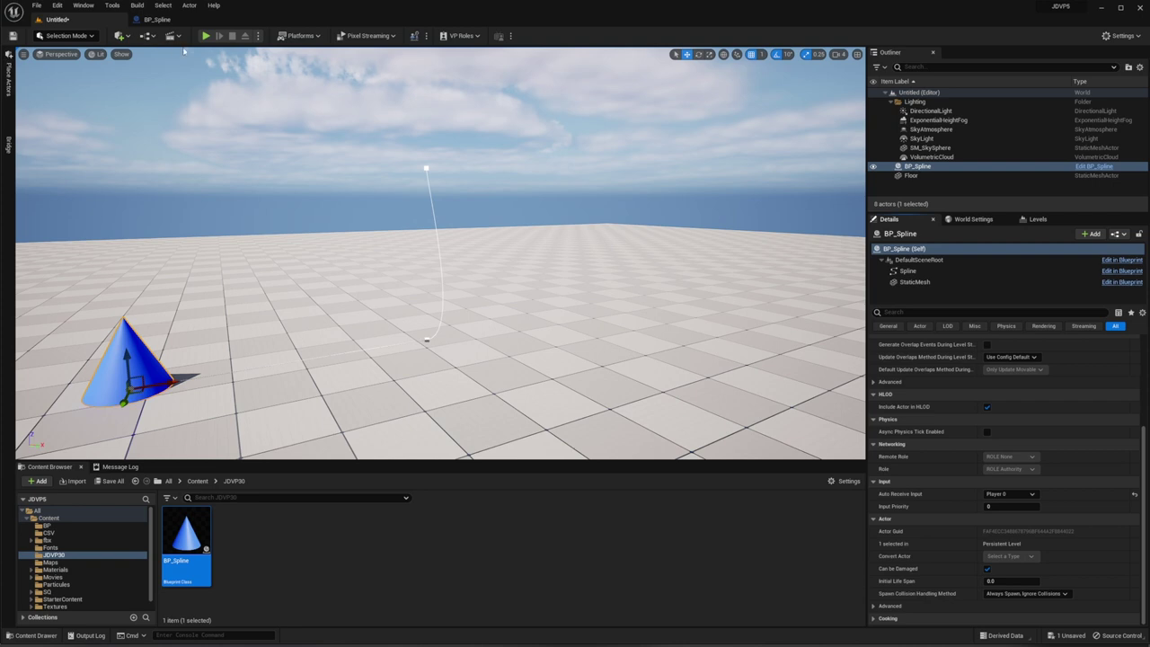
Save all content, storing the untitled level as LVL30.
left_click(110, 482)
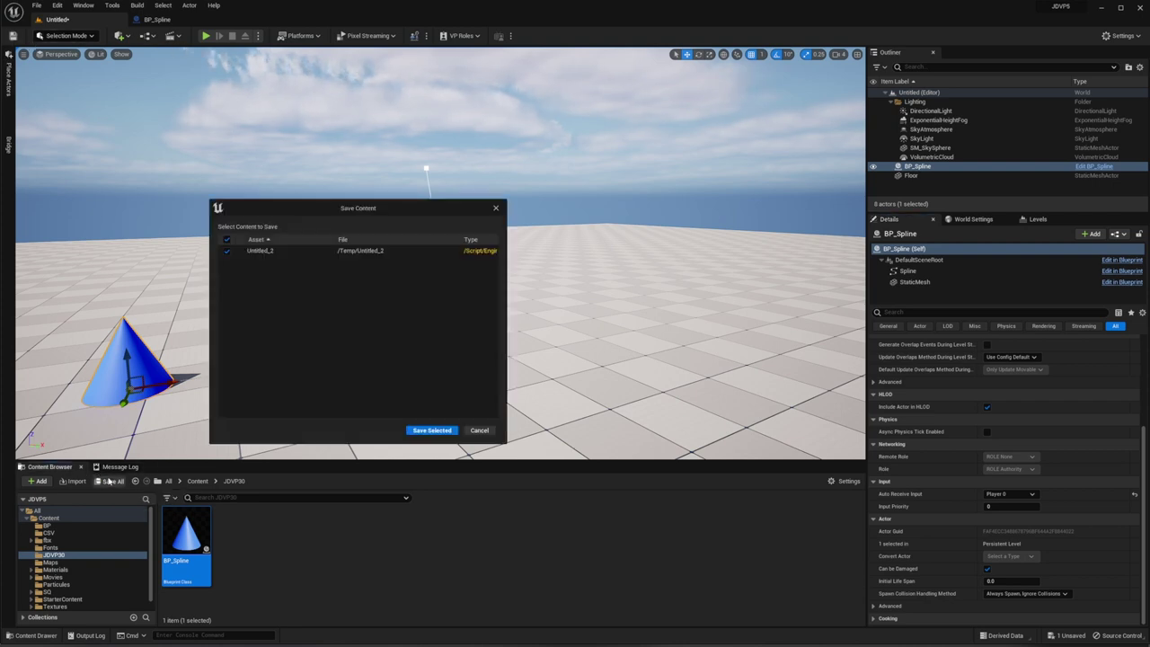
left_click(426, 430)
type("LVL30")
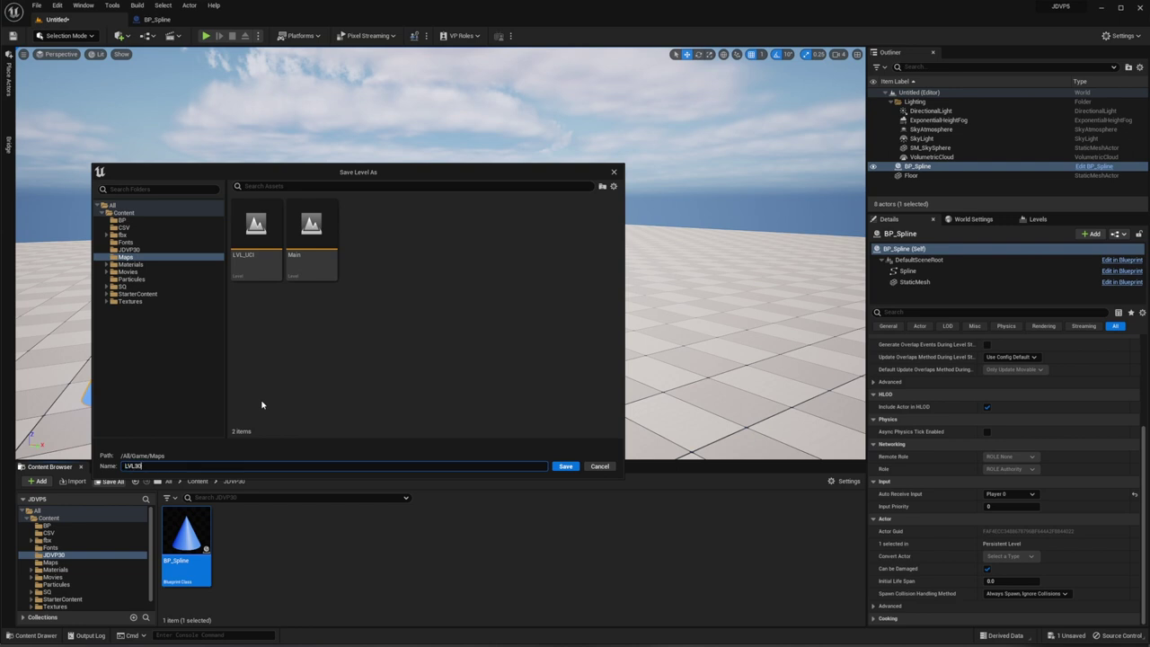
key("Return")
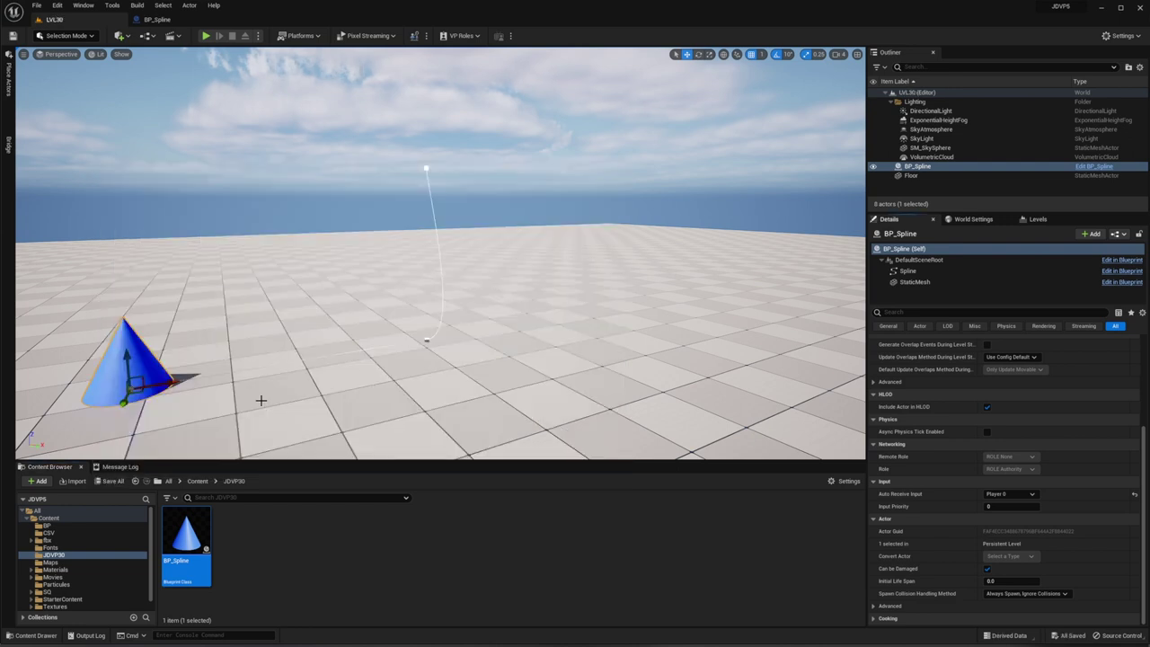
left_click(206, 37)
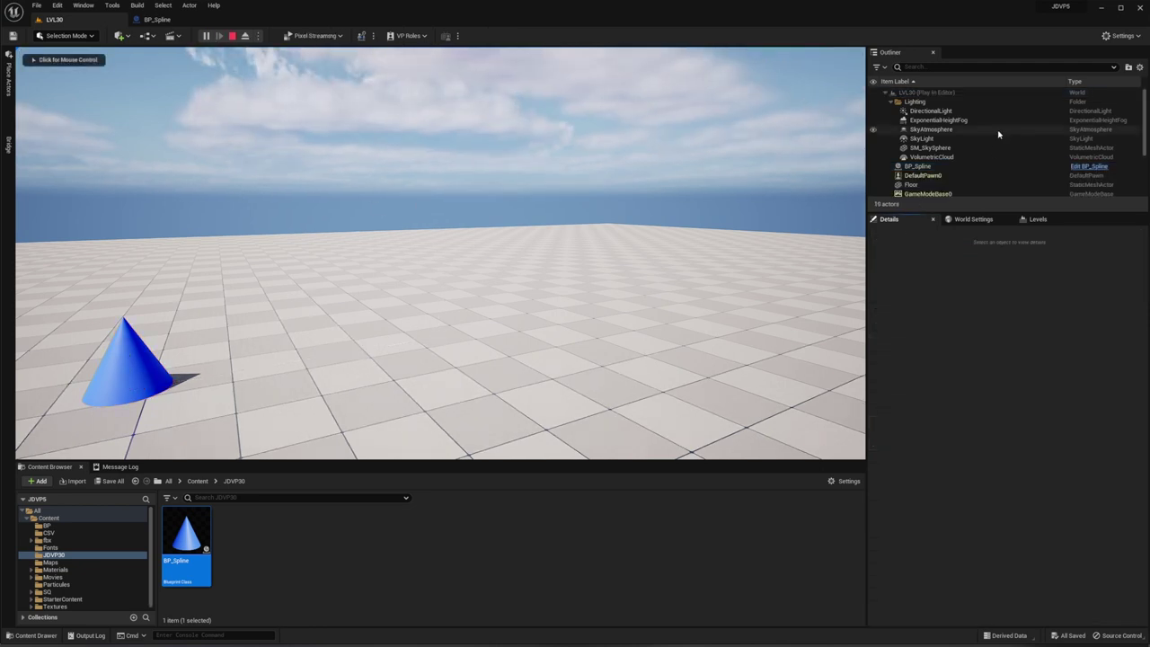
left_click(348, 324)
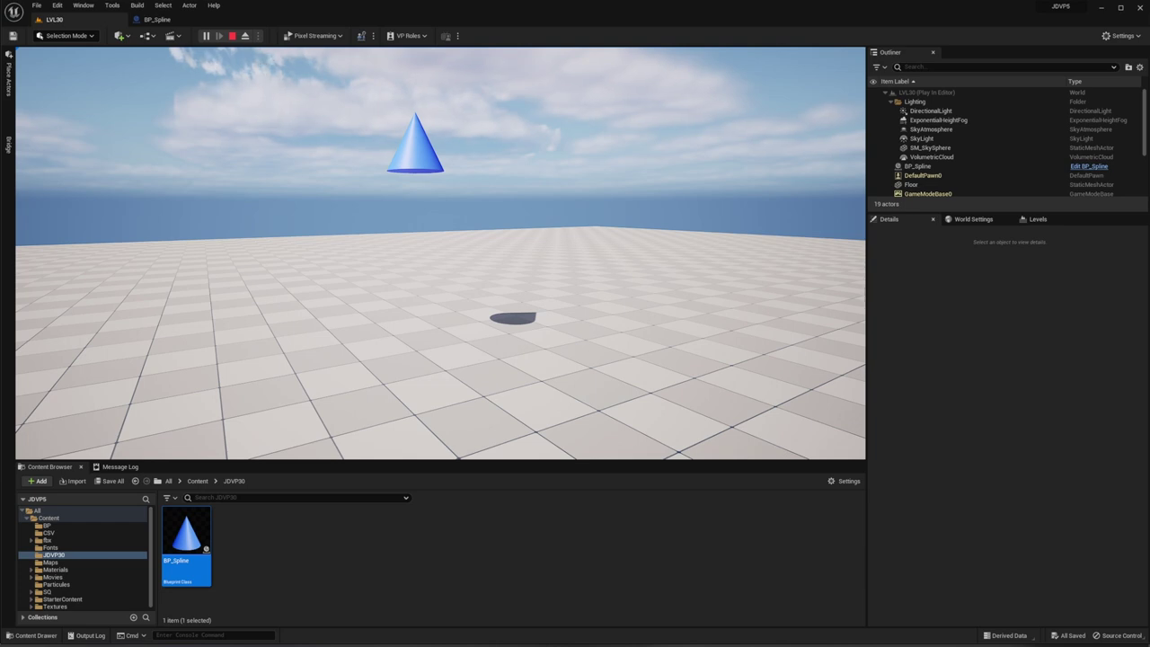
key("Escape")
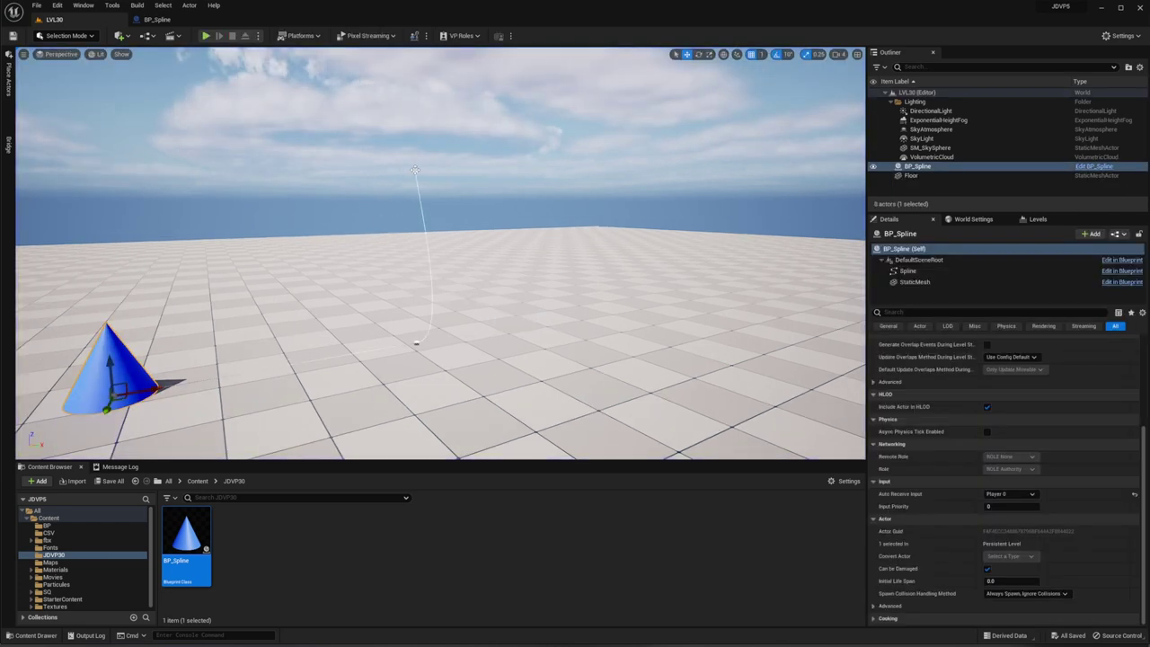
left_click(416, 170)
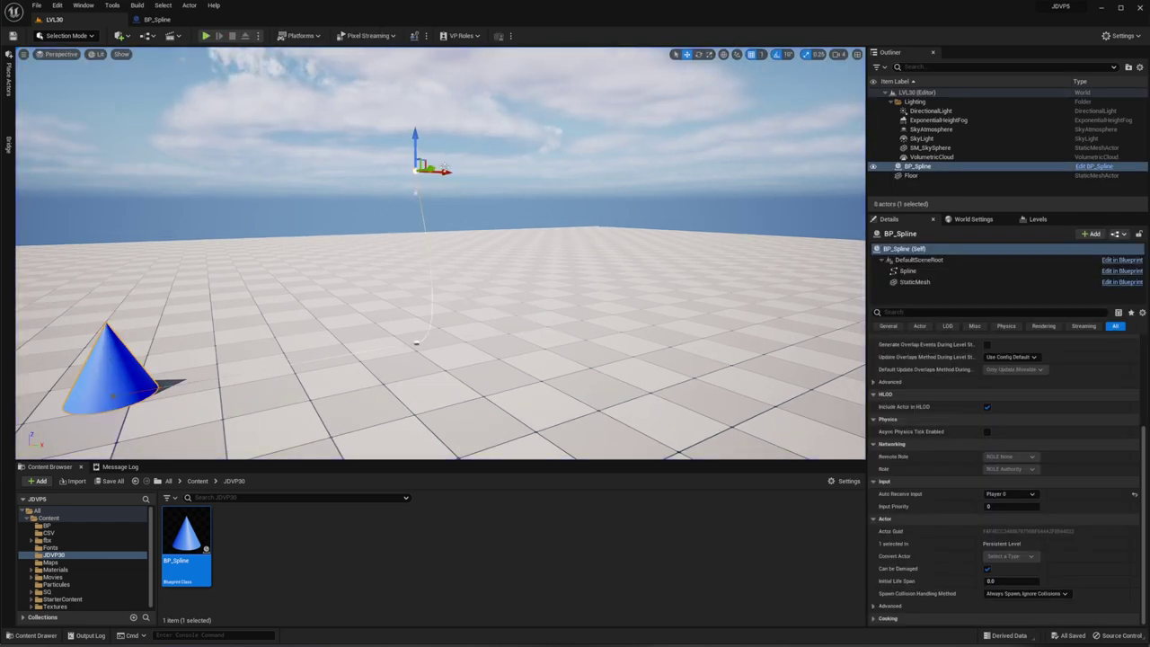
Extend the spline with a new end point to the right and save LVL30.
left_click_drag(434, 165, 663, 130, "alt")
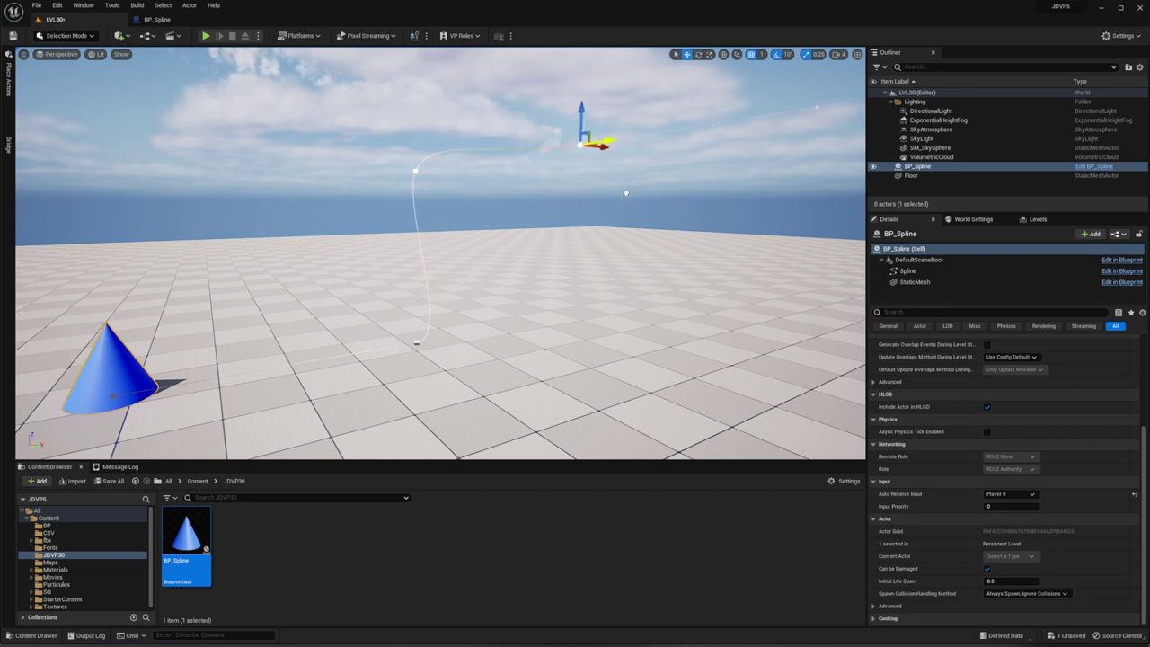
left_click_drag(706, 192, 709, 193, "alt")
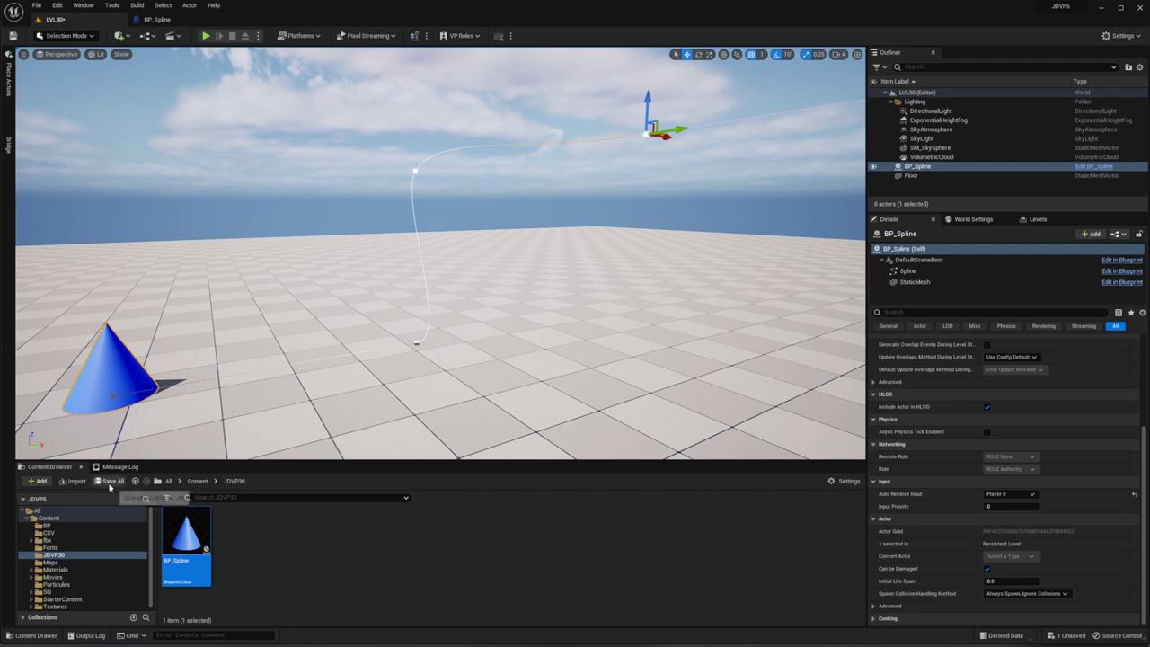
left_click(112, 481)
left_click(432, 431)
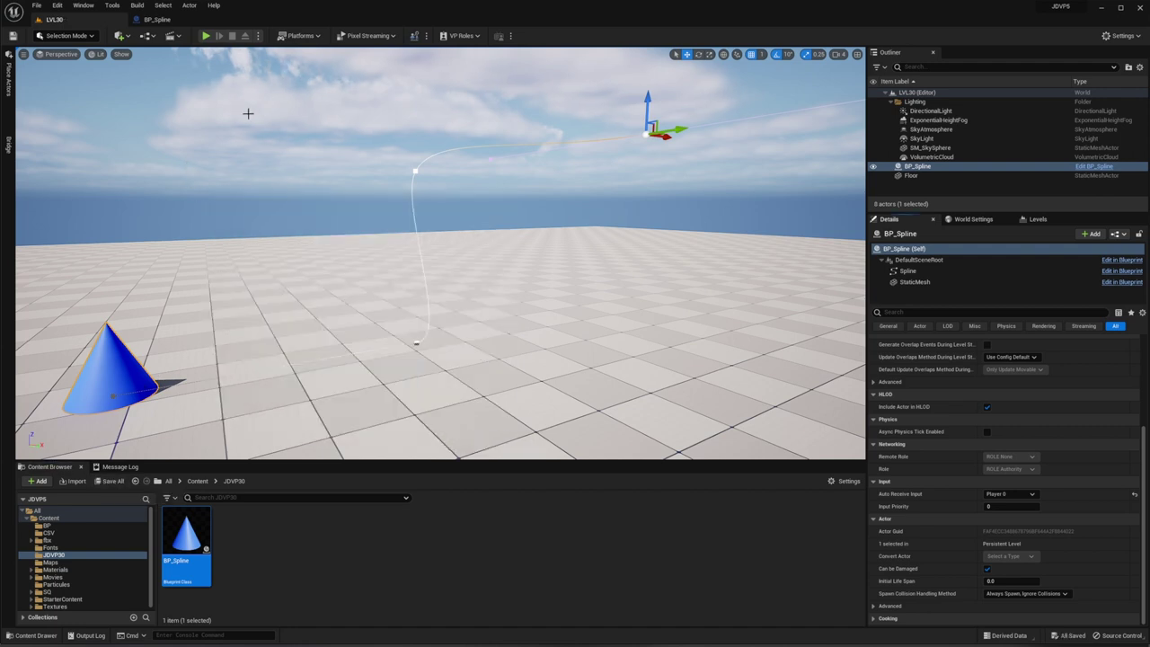
Play-test the level and call Go Spline on BP_Spline to send the cone up.
left_click(207, 36)
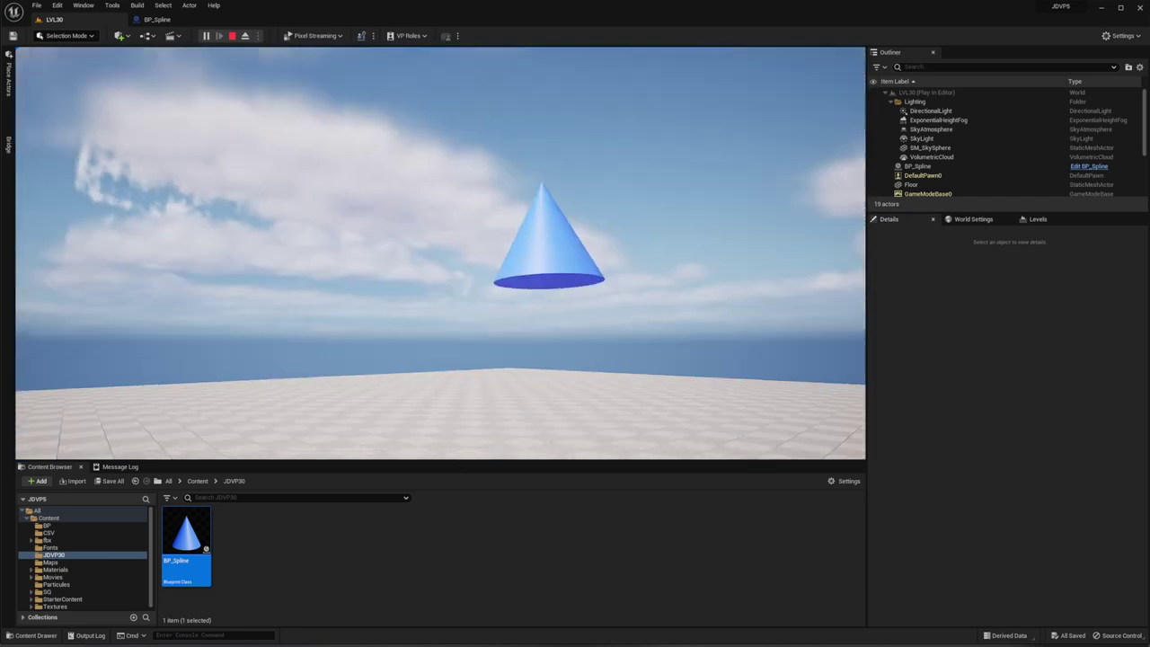
key("shift+F1")
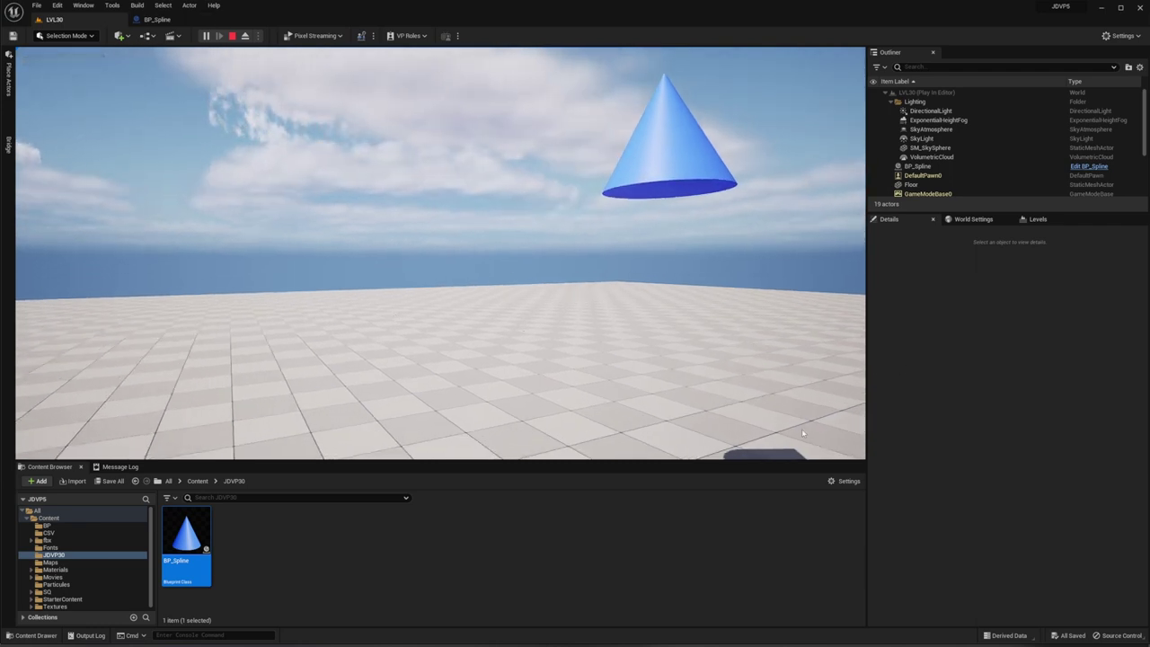
left_click(924, 167)
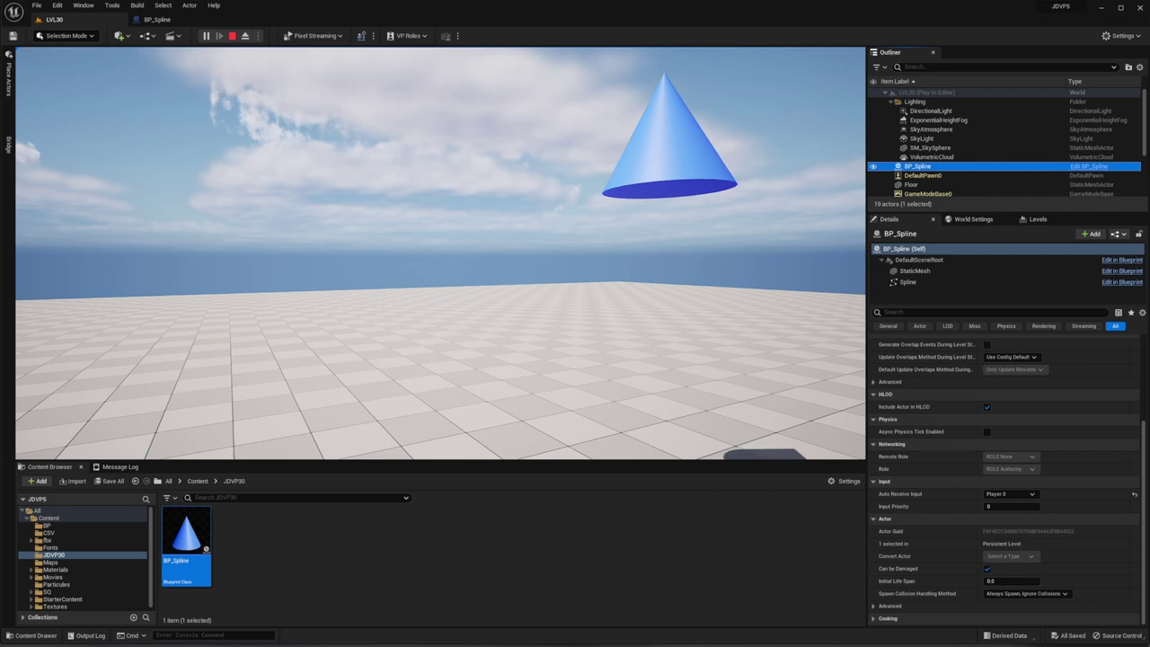
scroll(926, 526, "up", 5)
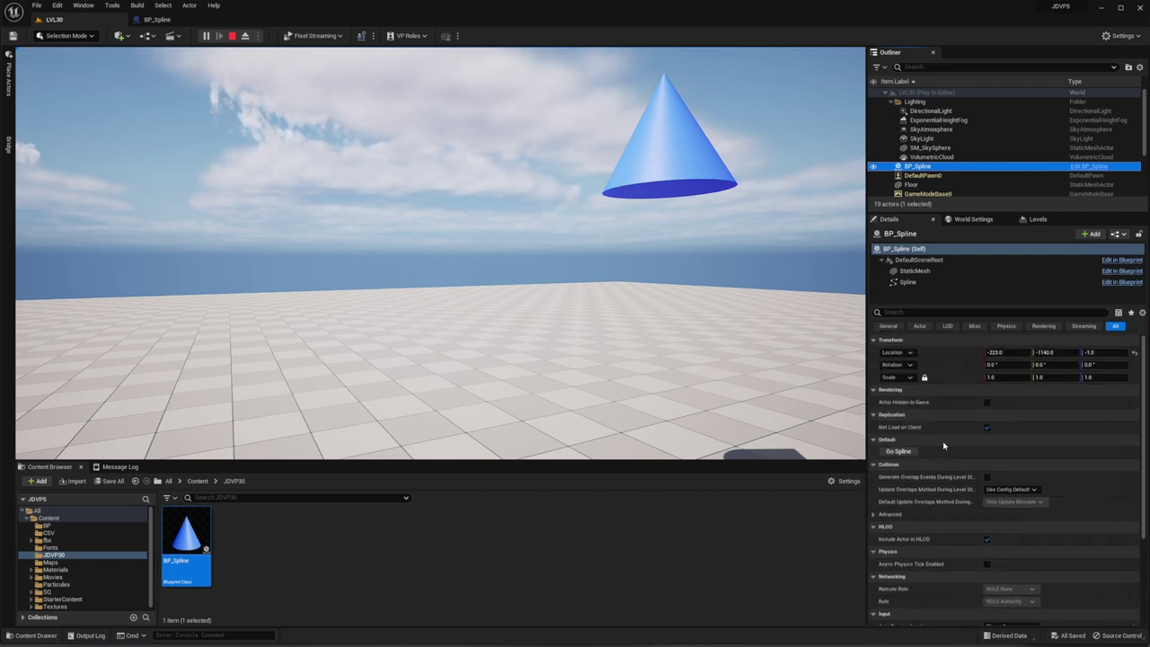
left_click(888, 454)
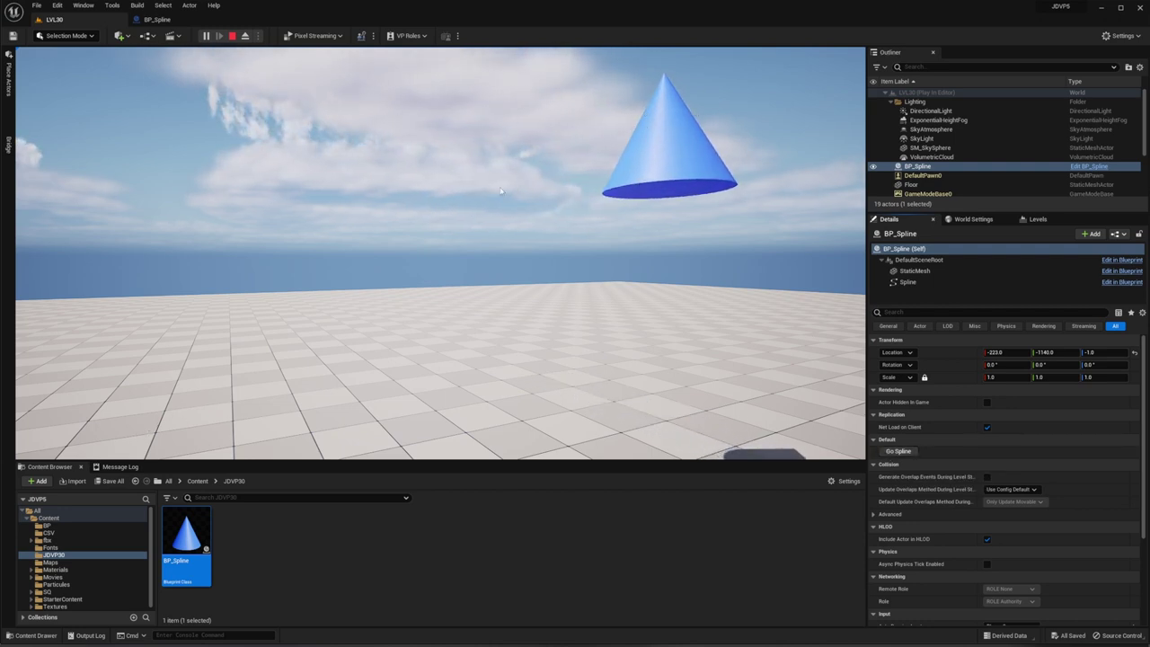
Add a Get Rotation at Distance Along Spline node fed by the summed distance.
left_click(232, 36)
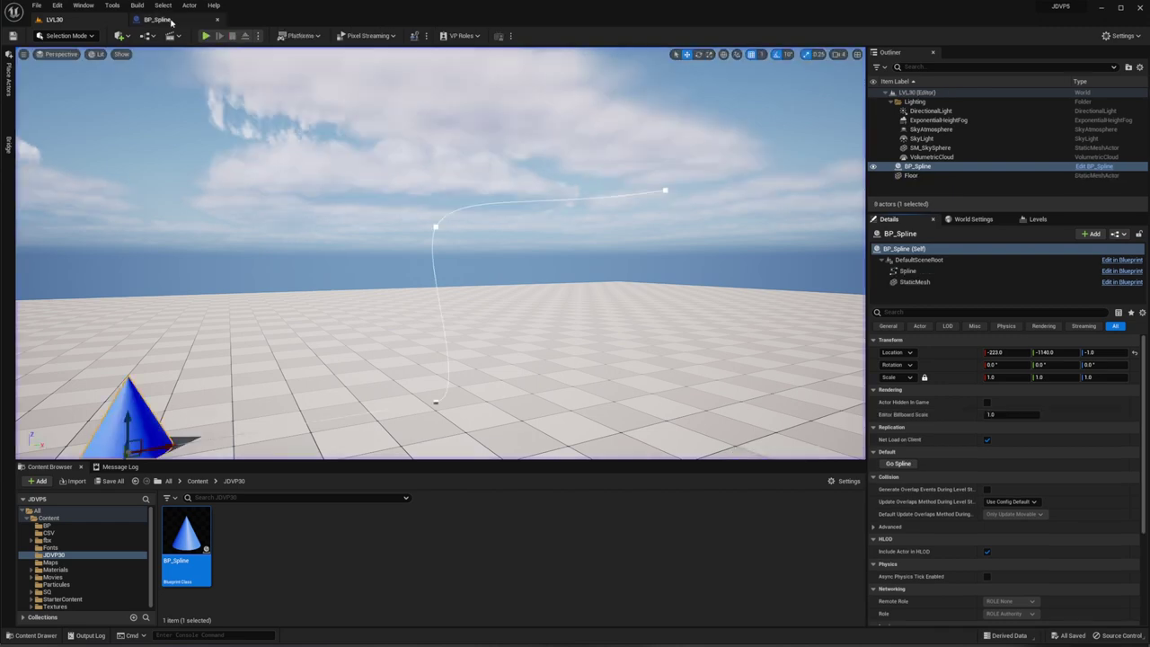
left_click(160, 18)
right_click_drag(576, 428, 218, 372)
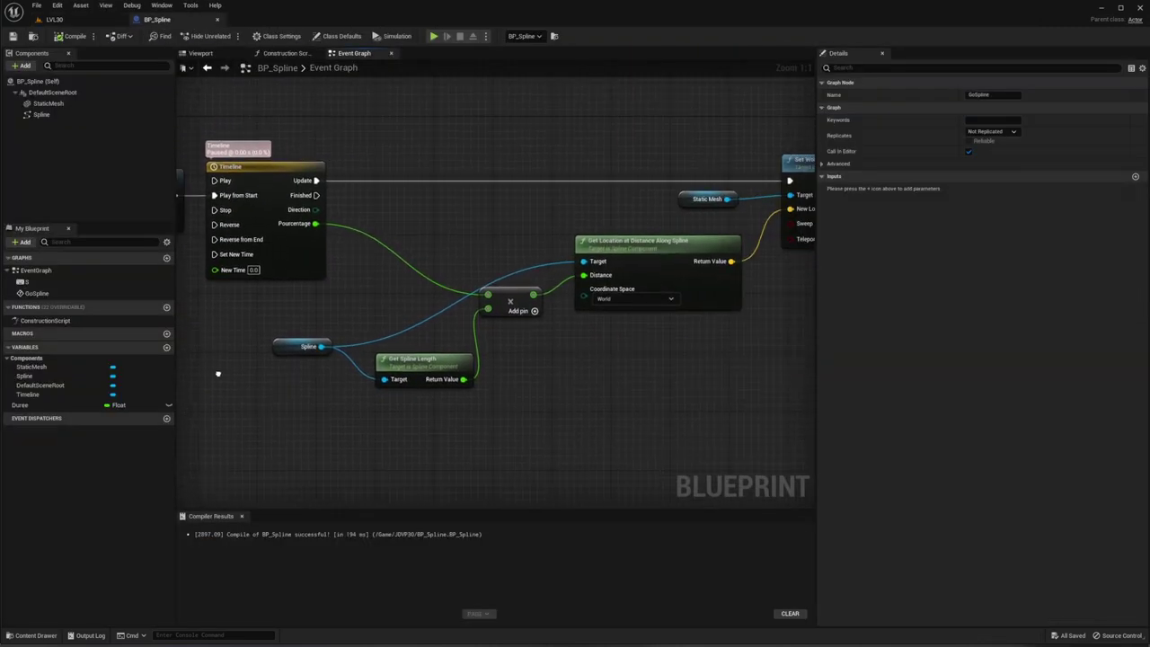
right_click_drag(606, 400, 481, 402)
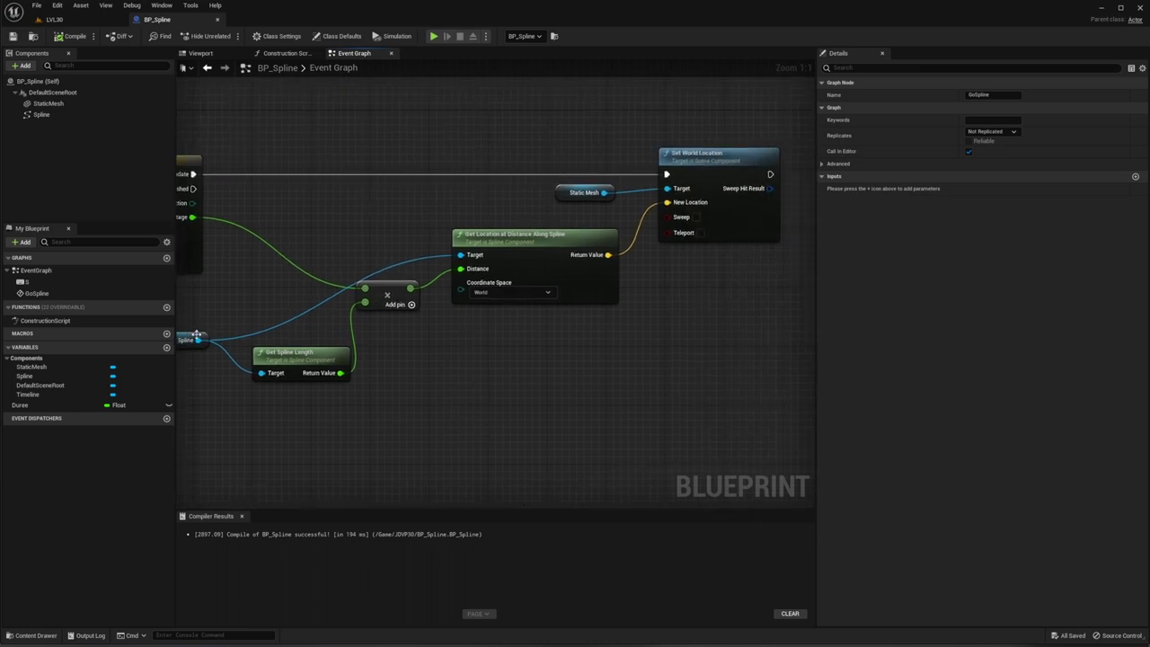
left_click_drag(197, 340, 477, 377)
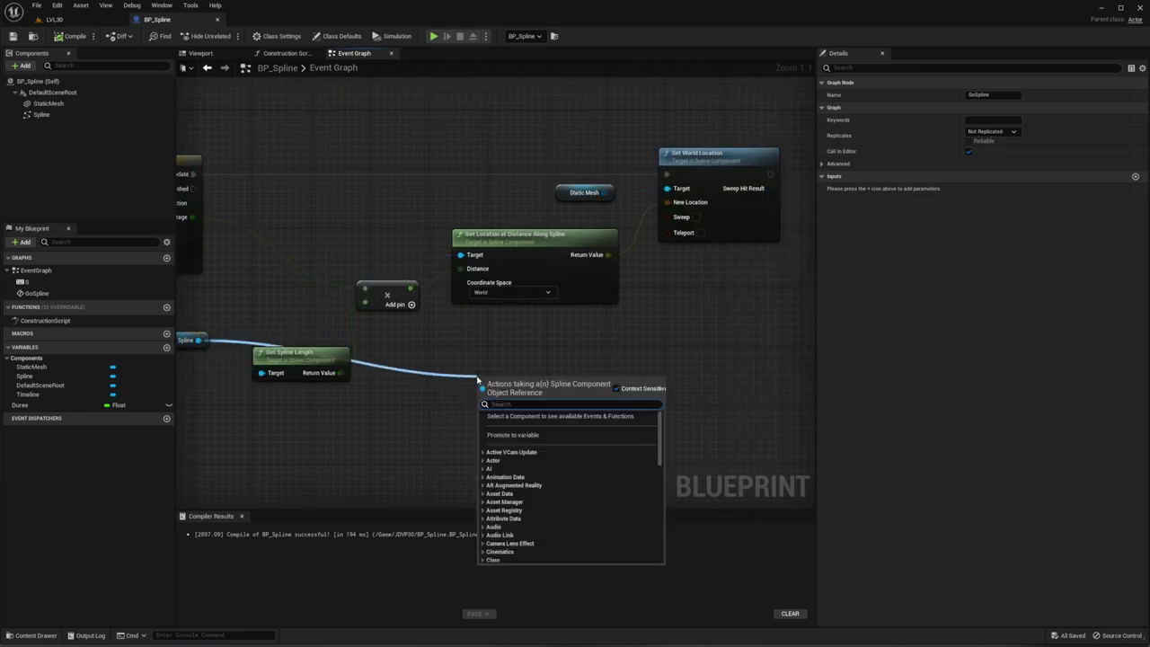
type("get")
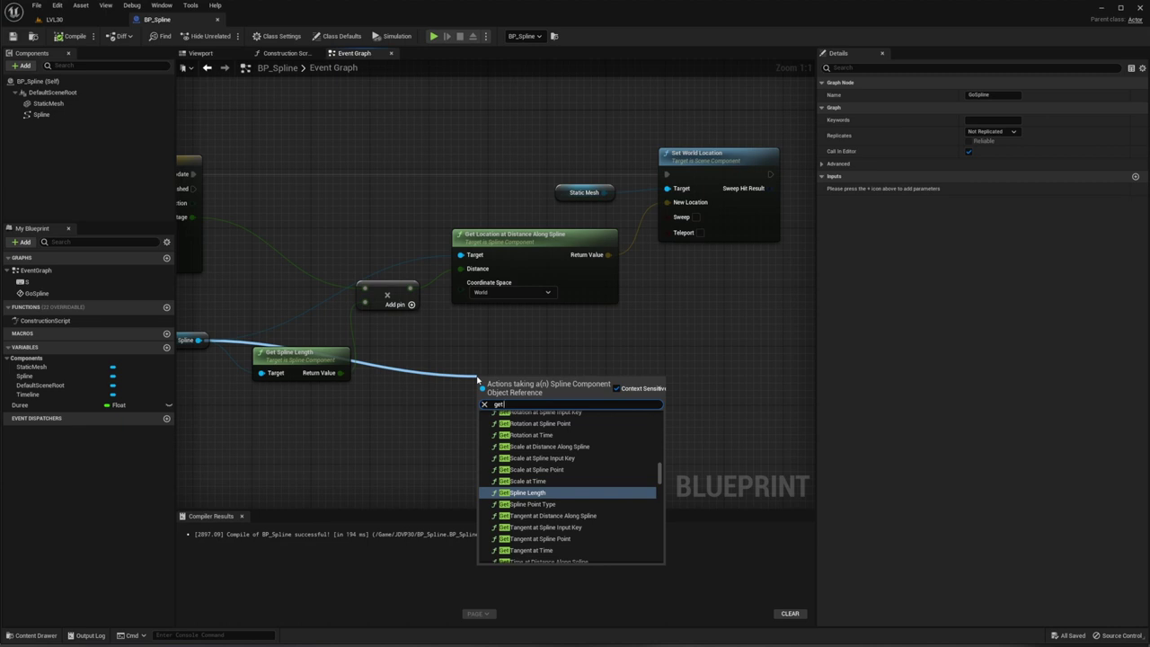
type(" rotation")
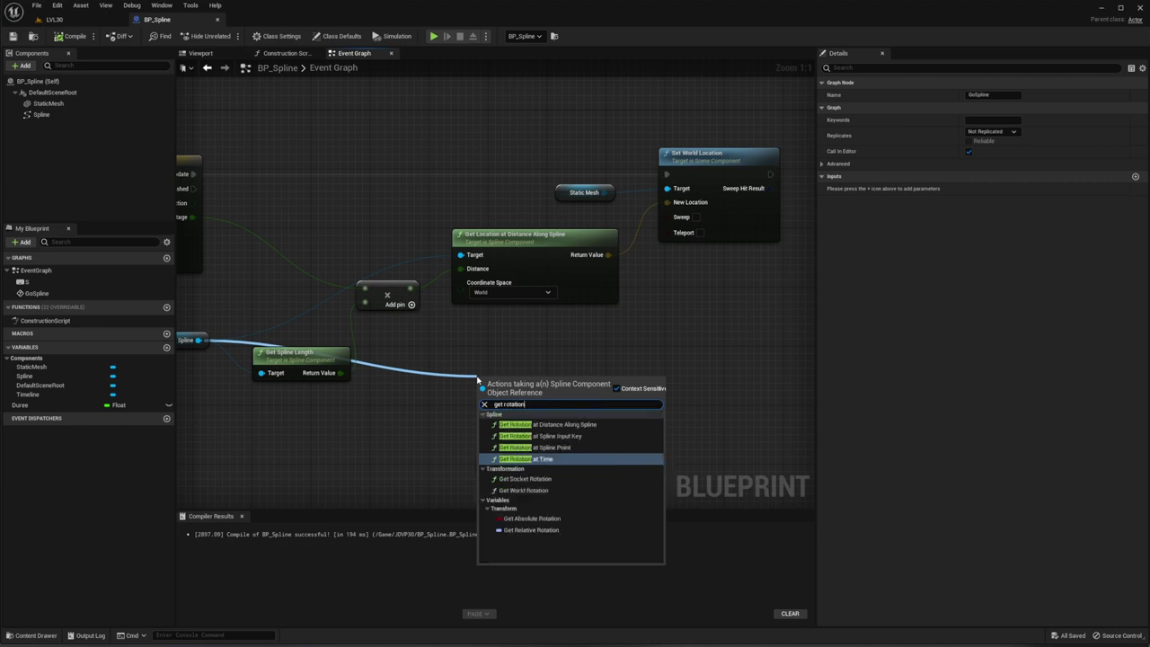
left_click(534, 424)
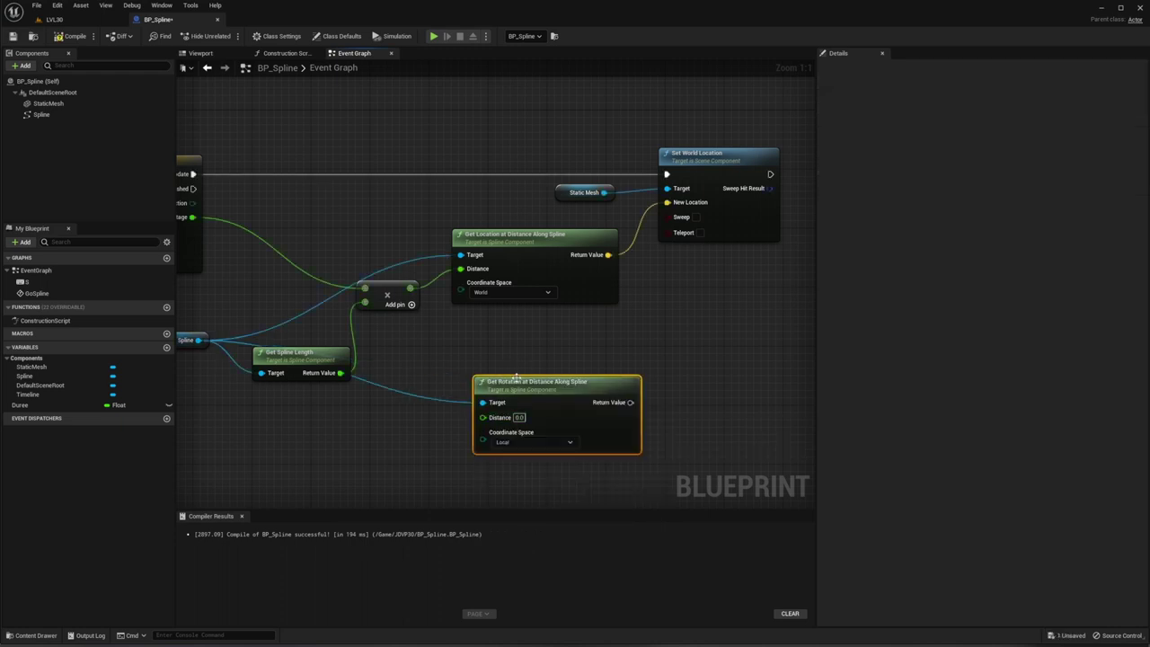
left_click_drag(517, 378, 494, 312)
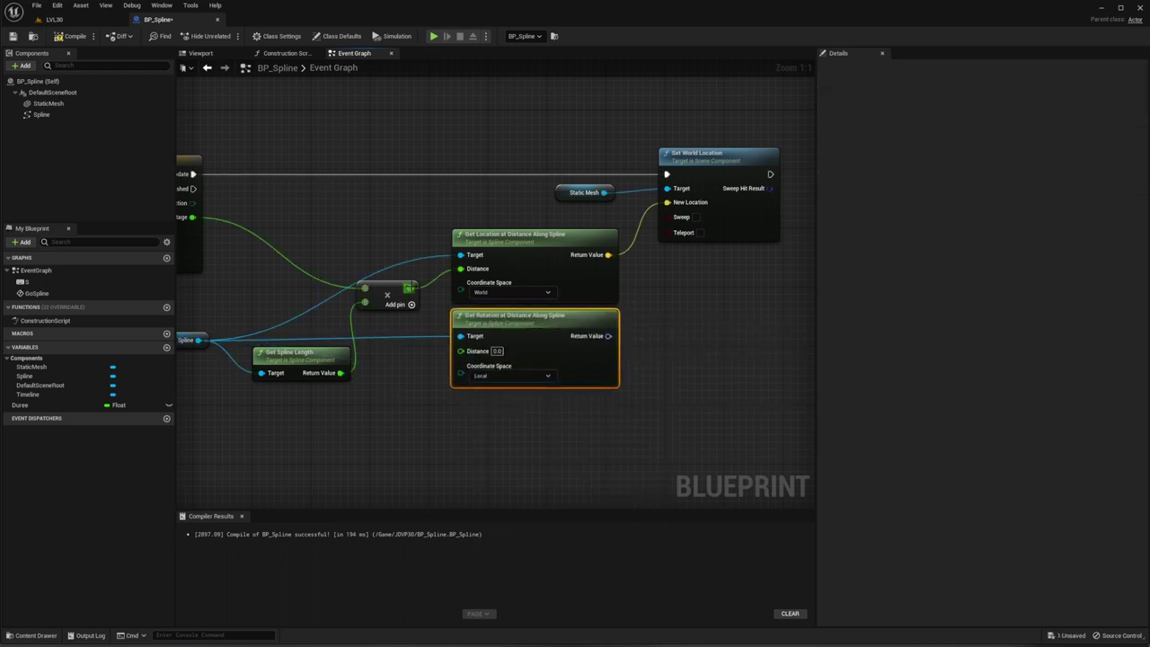
left_click_drag(409, 287, 461, 351)
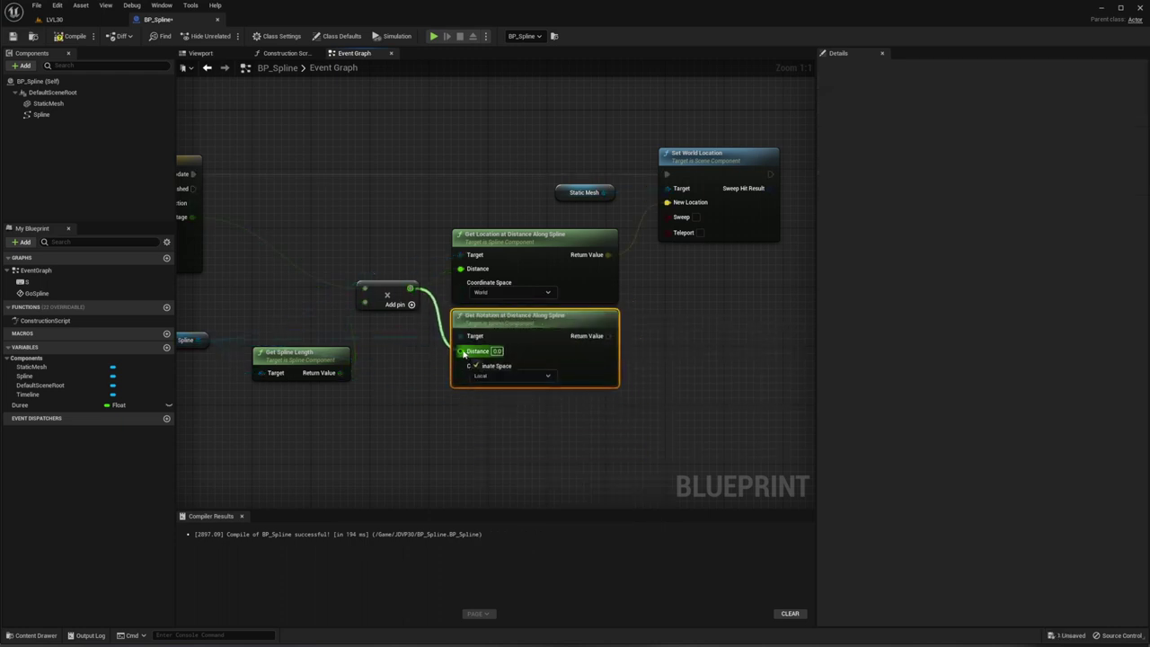
Replace Set World Location with Set World Location And Rotation, wire spline location and rotation, compile.
left_click(750, 171)
left_click_drag(605, 194, 701, 312)
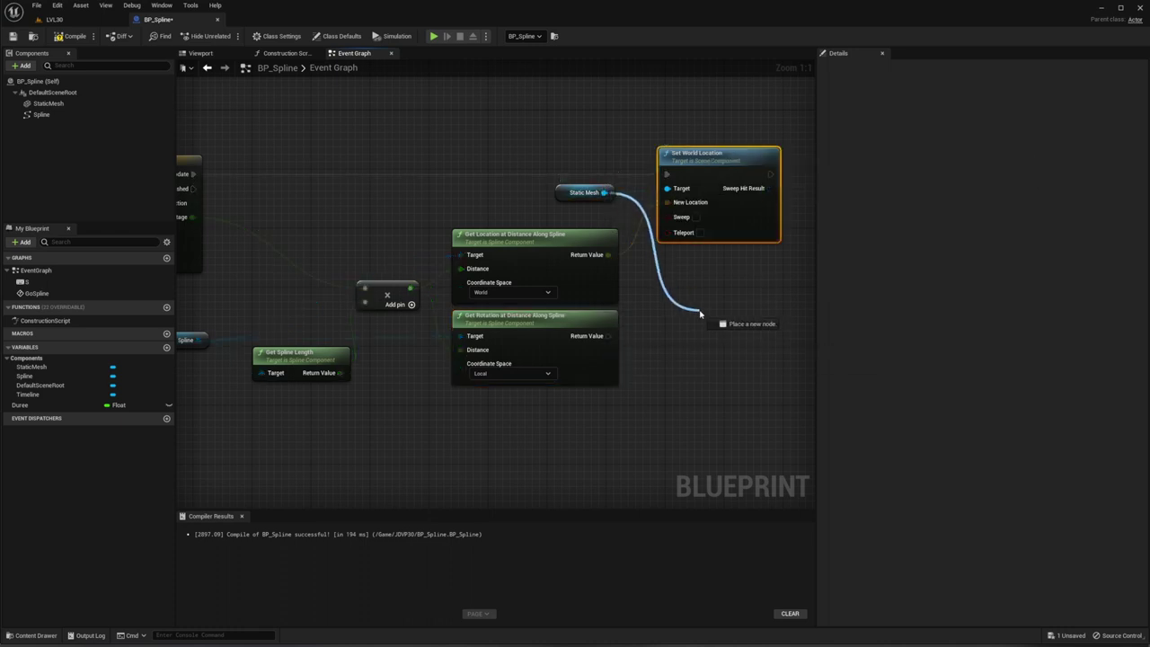
type("set")
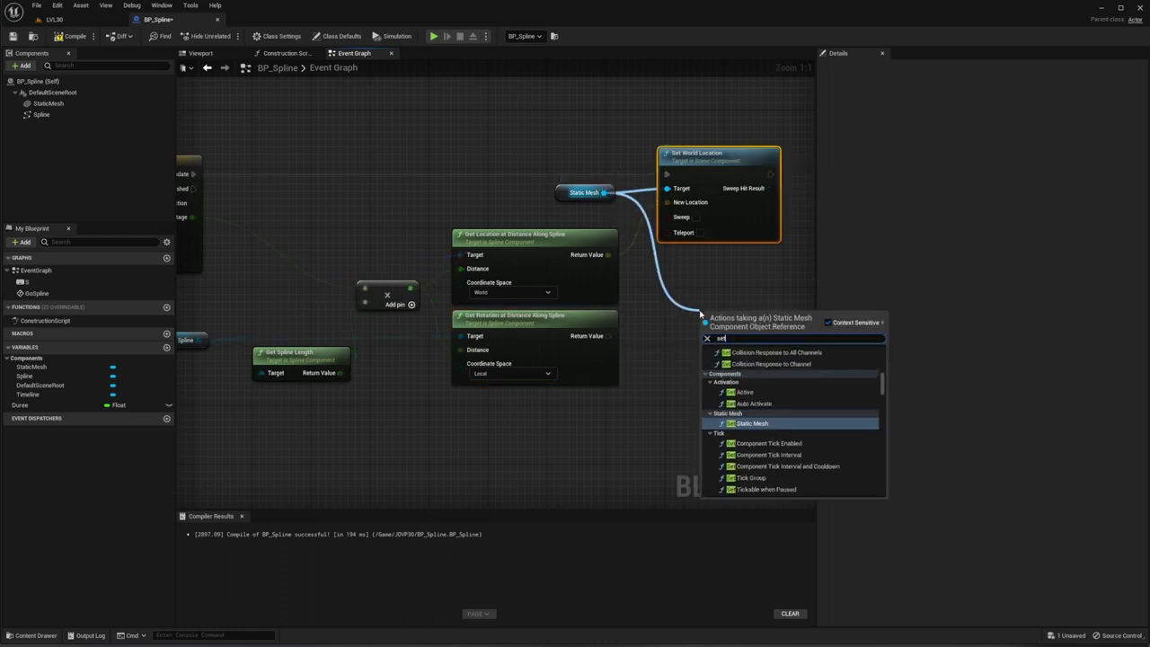
type(" world loc")
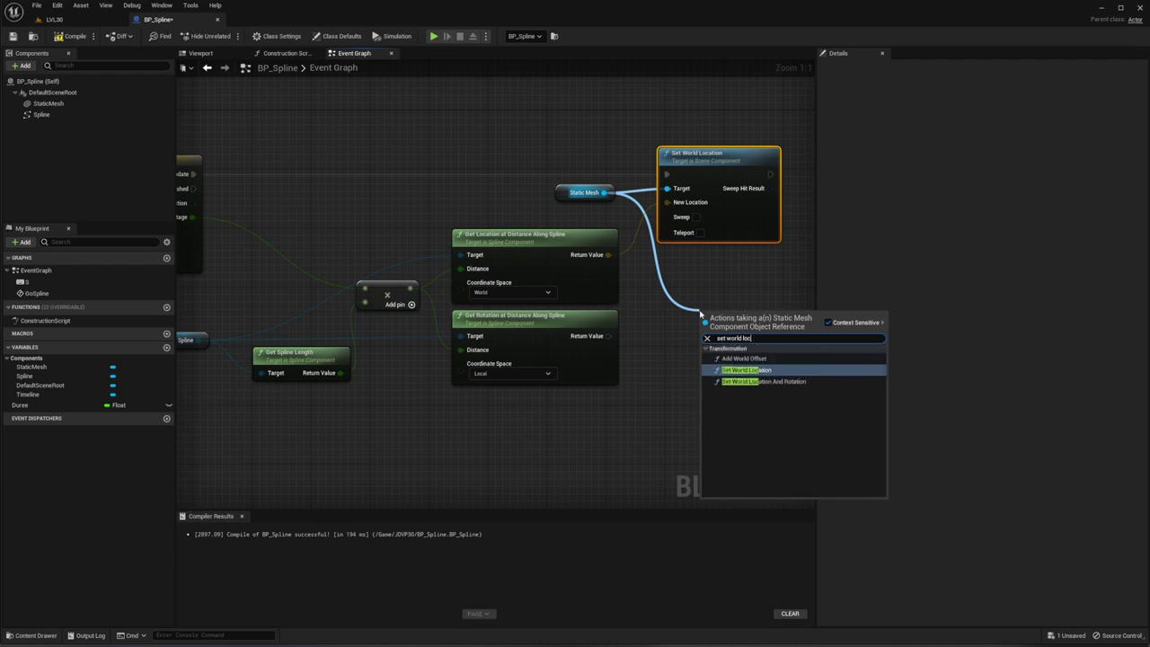
type("ation and")
key("Return")
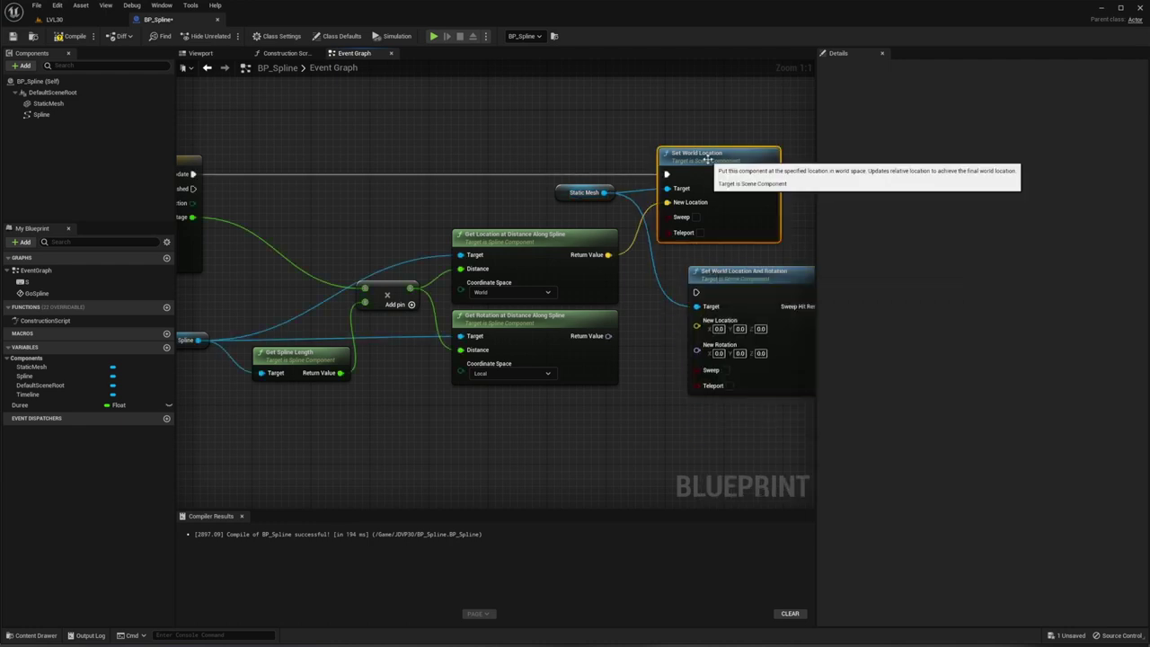
mouse_move(665, 174)
left_mouse_down("ctrl")
mouse_move(715, 242)
mouse_move(696, 292)
left_mouse_up("ctrl")
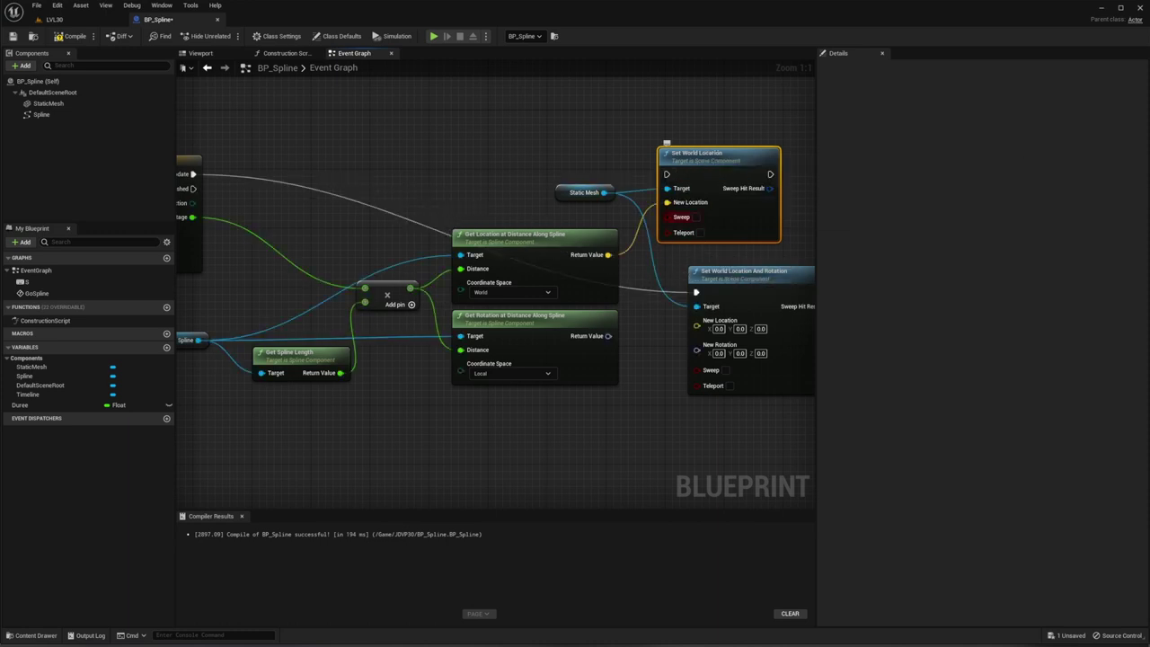
left_click_drag(668, 206, 696, 320, "ctrl")
mouse_move(608, 336)
left_mouse_down()
mouse_move(674, 344)
mouse_move(697, 334)
left_mouse_up()
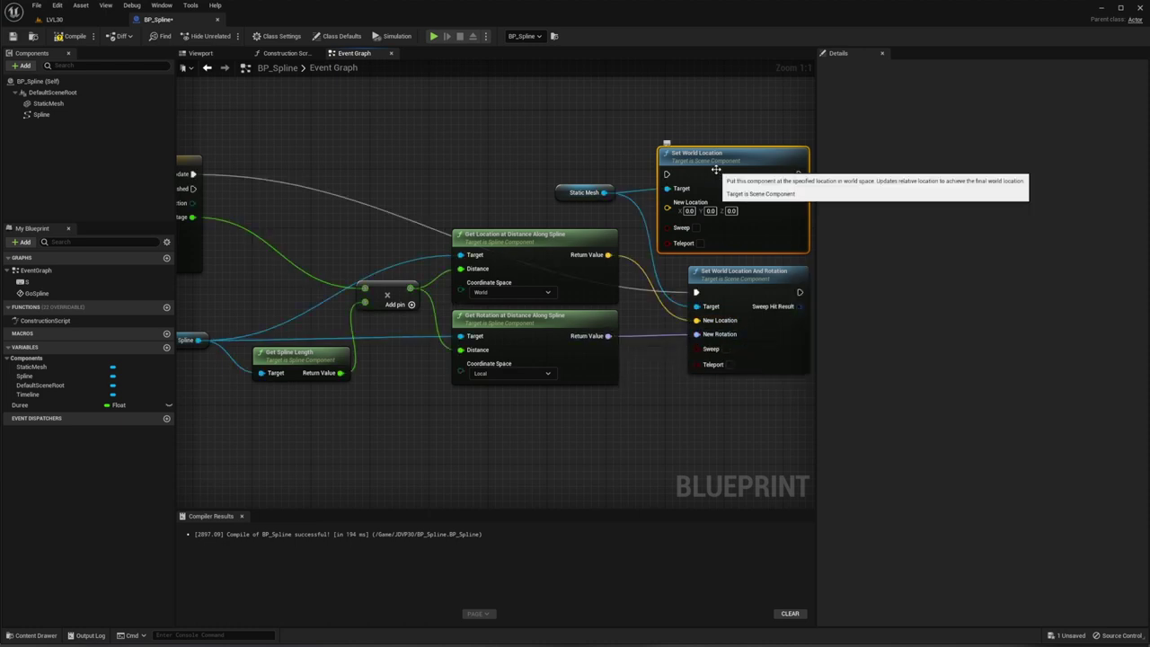
key("Delete")
left_click_drag(732, 272, 701, 154)
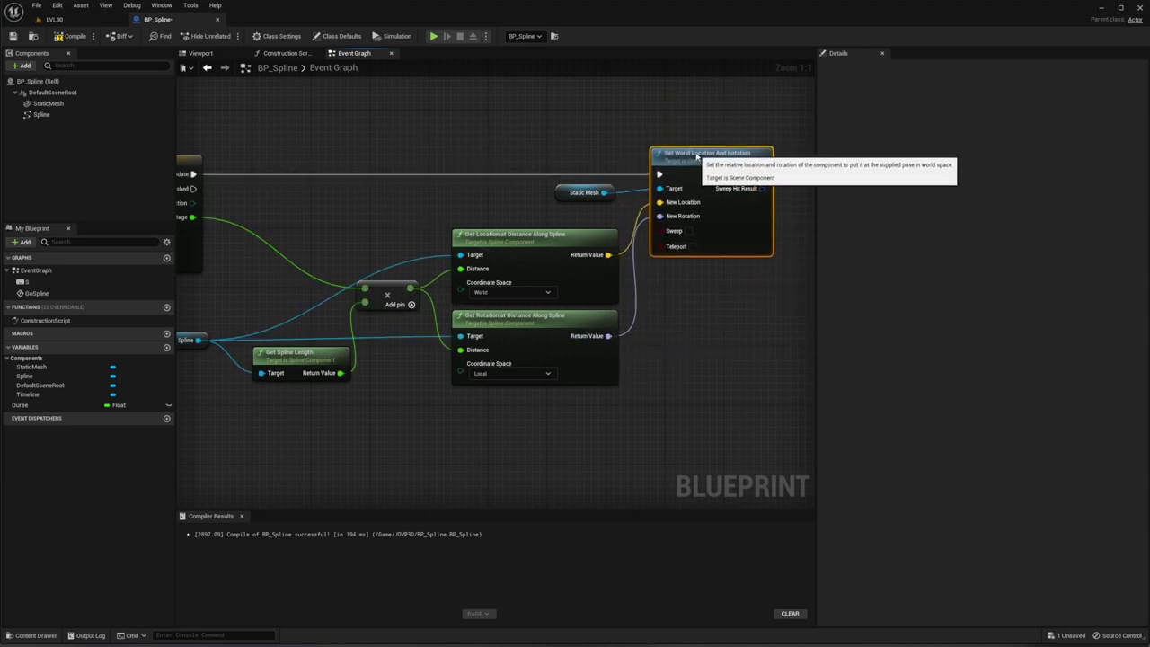
key("ctrl+s")
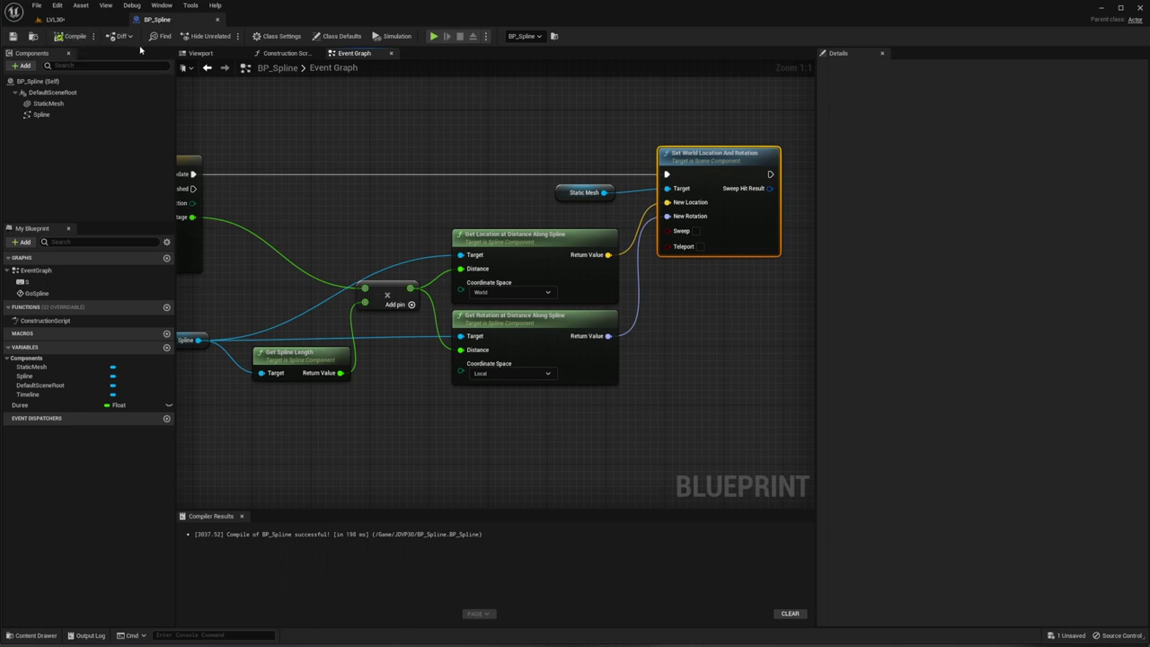
Save all modified content, including the level.
left_click(54, 19)
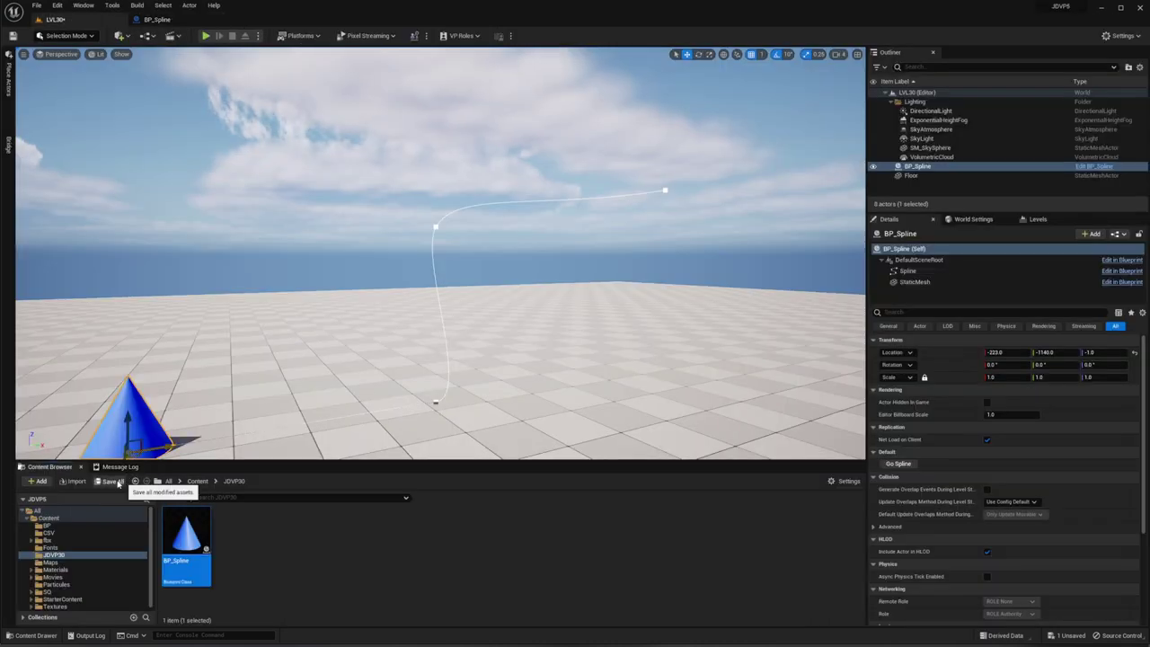
left_click(107, 481)
left_click(428, 431)
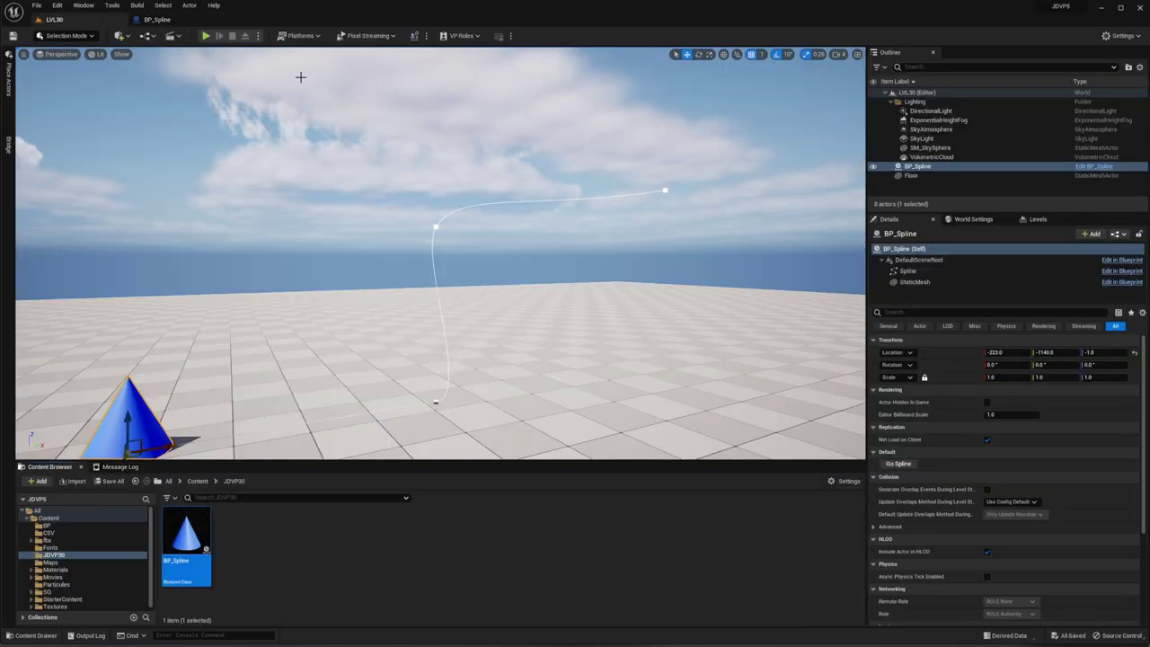
Play the level to watch the cone travel up the spline, then stop.
left_click(205, 35)
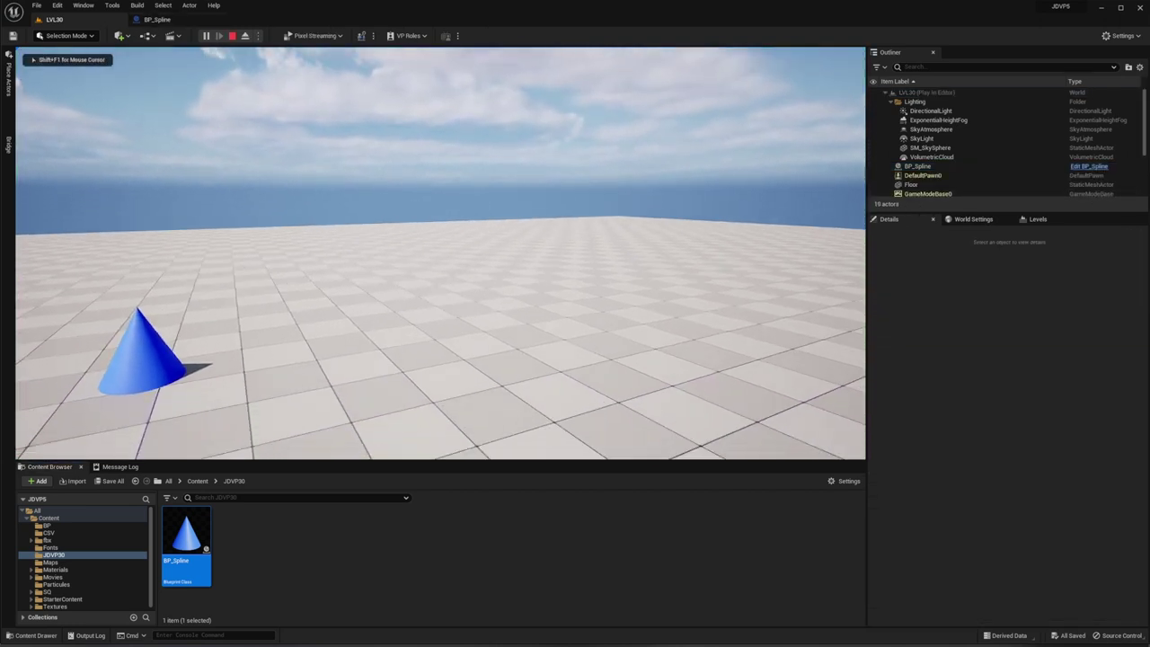
left_click(440, 252)
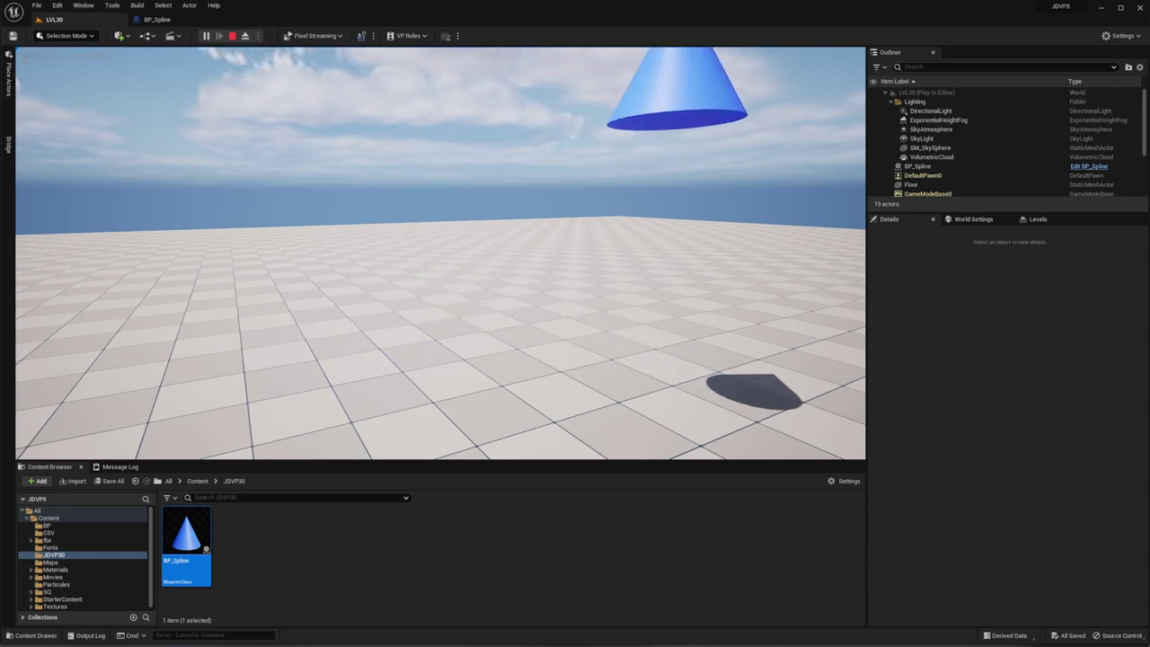
key("Escape")
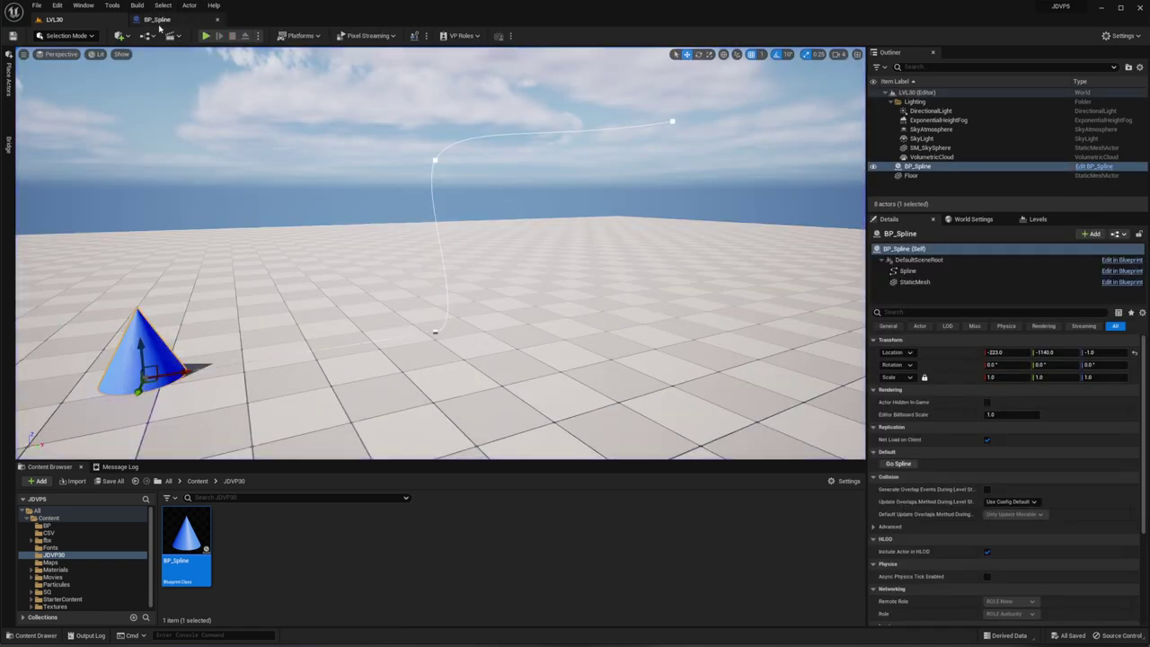
Pitch the cone downward in BP_Spline's preview so it lies tip-forward, then return to LVL30.
left_click(155, 19)
left_click(200, 53)
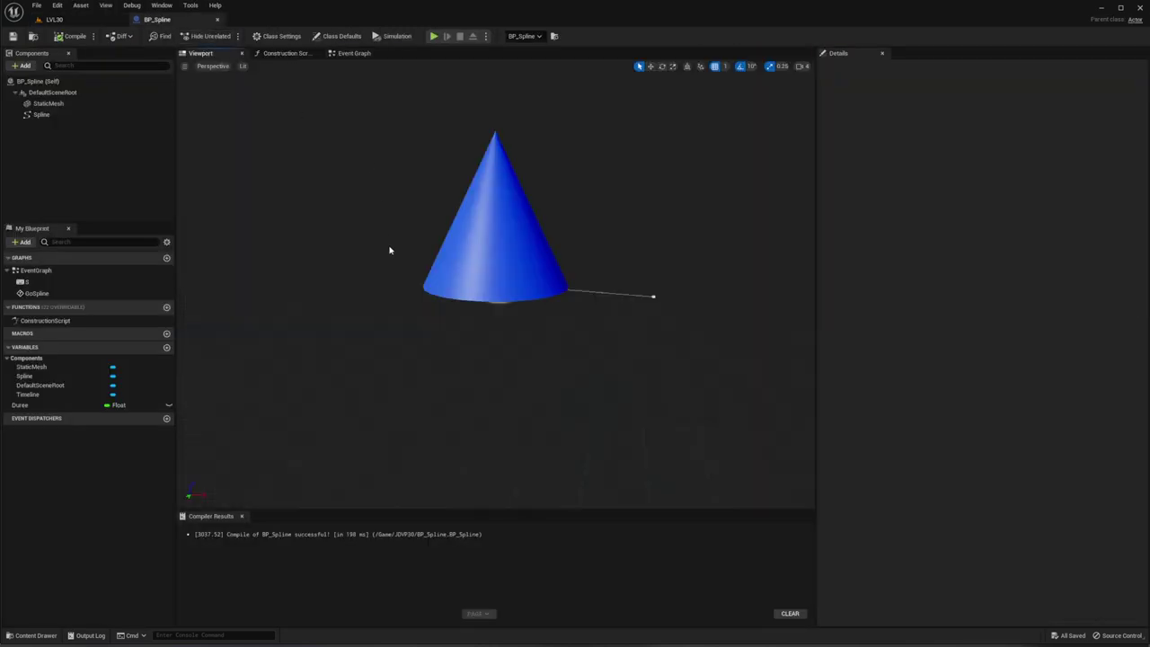
left_click(476, 279)
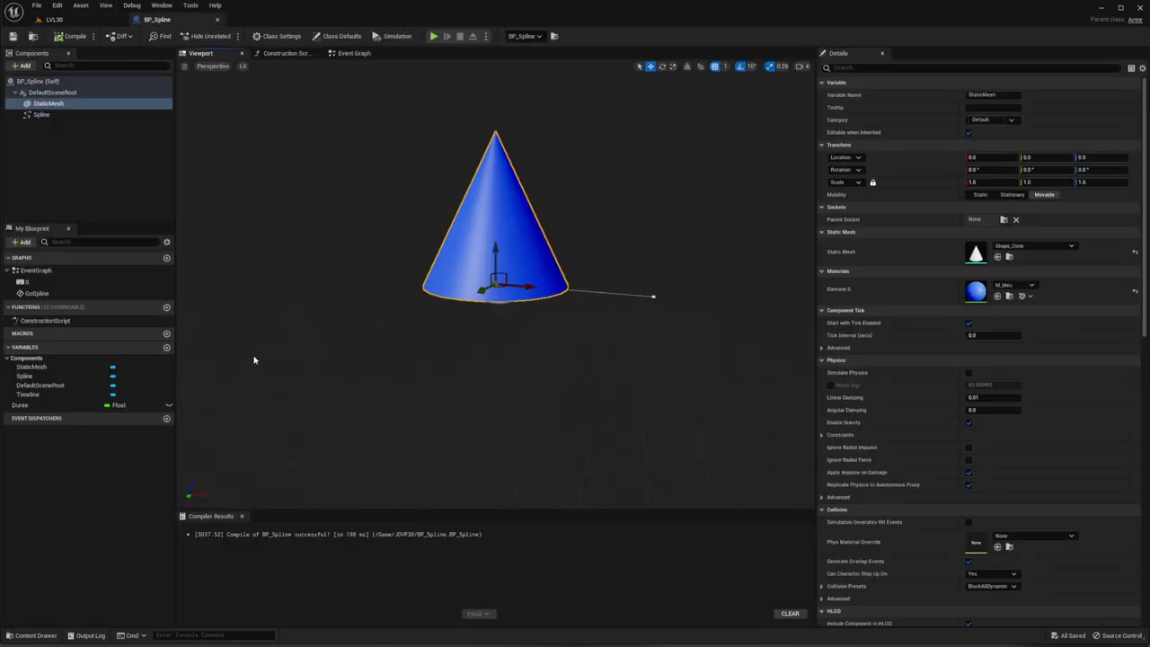
key("e")
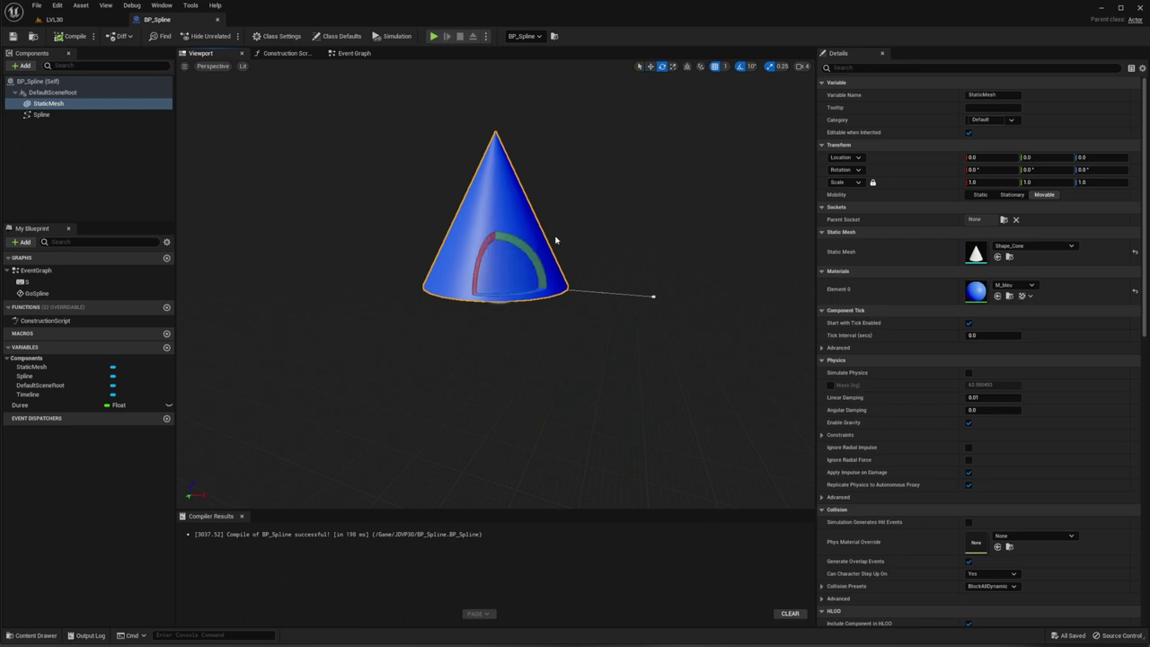
mouse_move(516, 239)
left_mouse_down()
mouse_move(549, 288)
mouse_move(540, 310)
left_mouse_up()
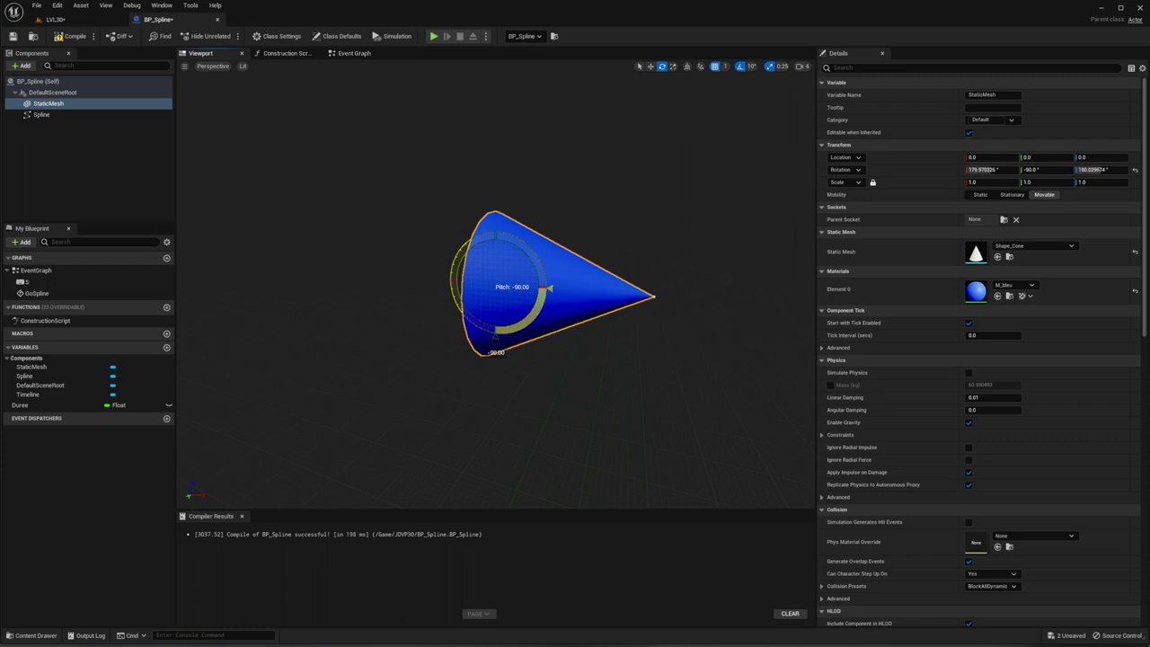
right_click_drag(549, 288, 359, 296)
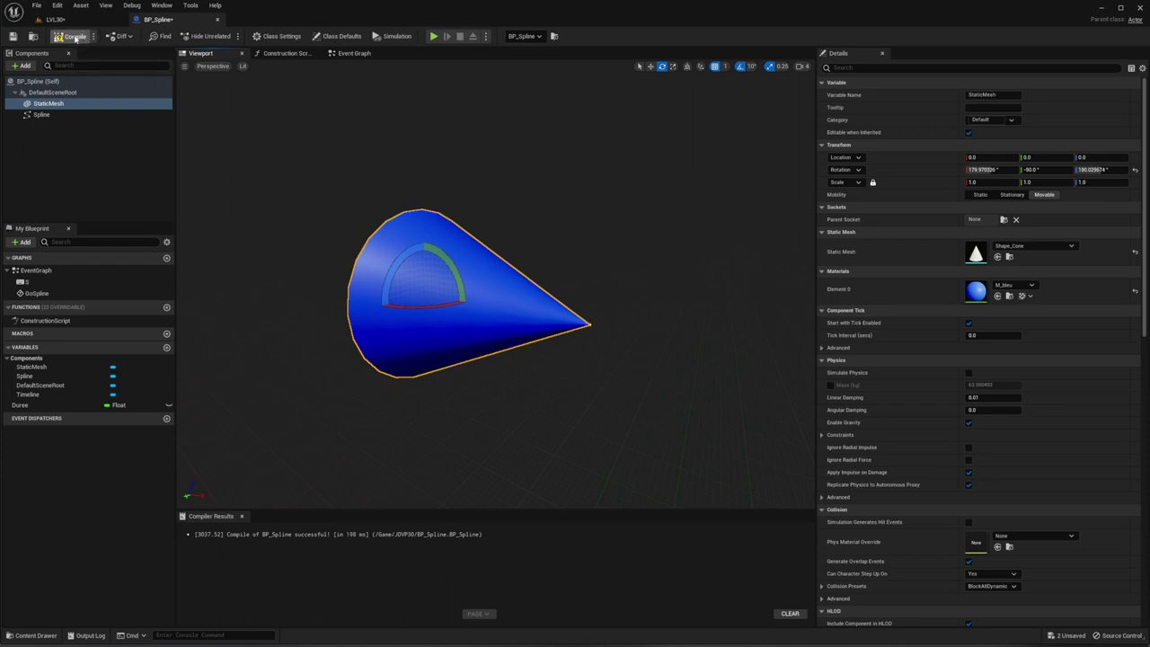
left_click(54, 19)
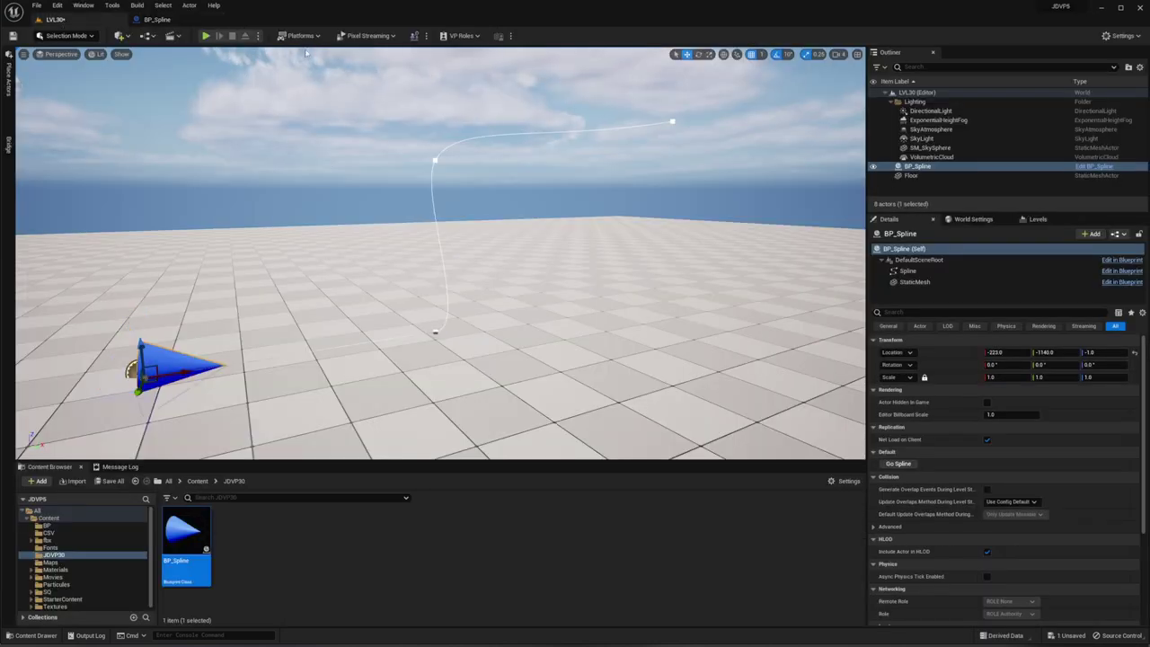
left_click(205, 36)
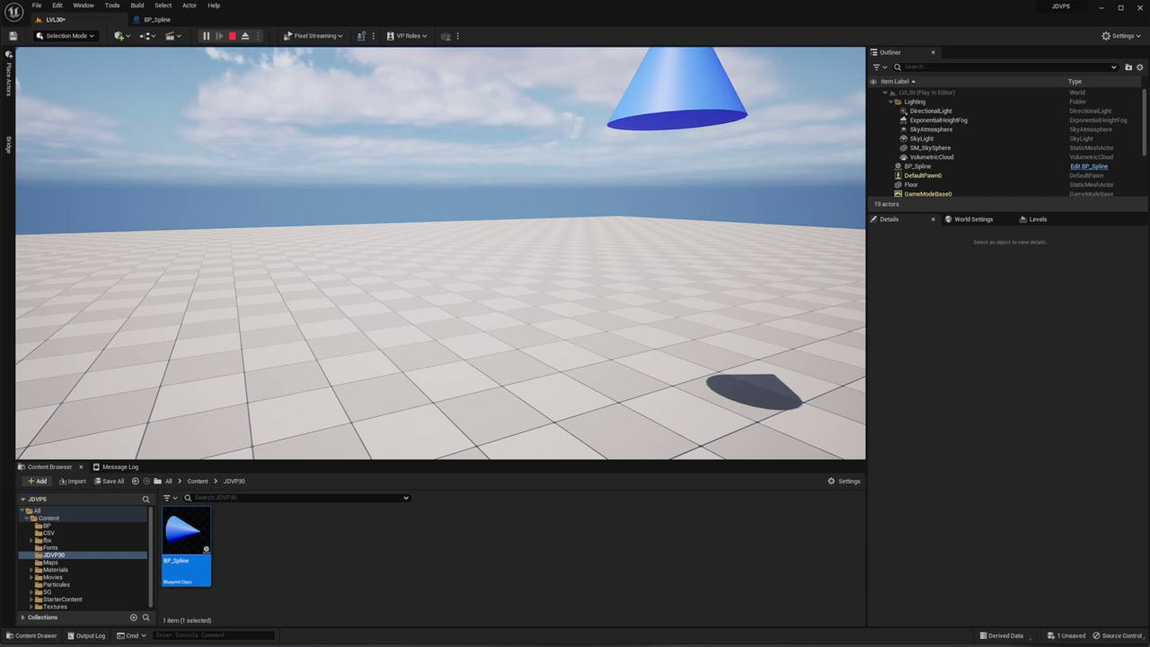
key("Escape")
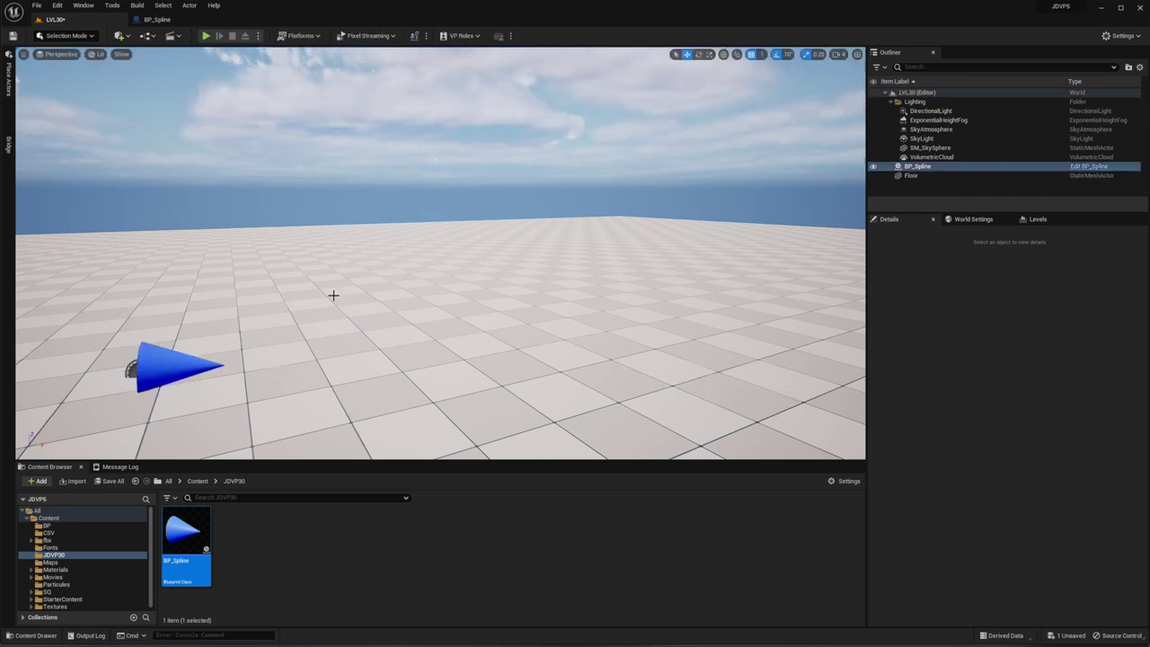
Create an Add Relative Rotation (StaticMesh) node from the Static Mesh reference using 'add rotation'.
left_click(153, 21)
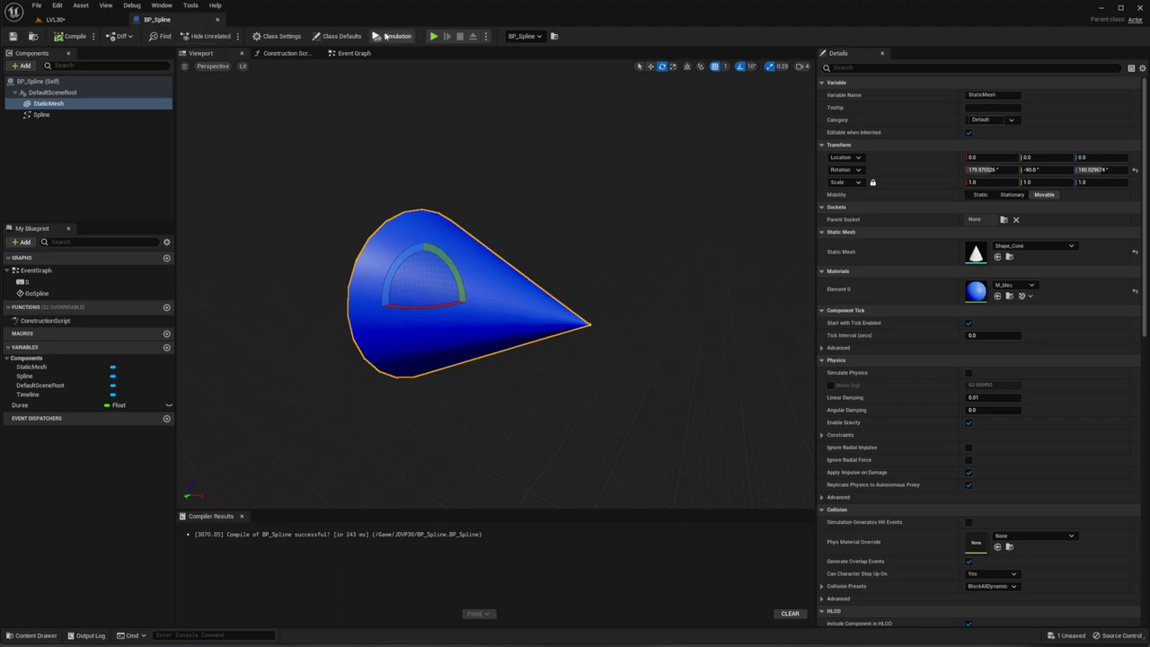
left_click(354, 54)
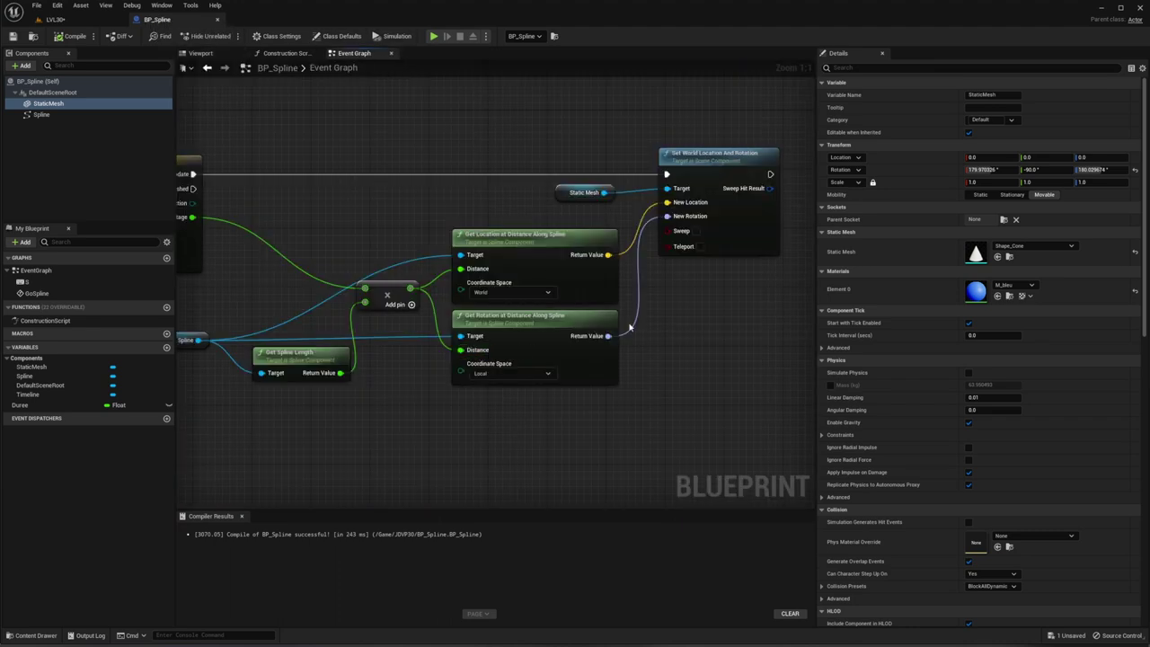
right_click_drag(567, 450, 328, 480)
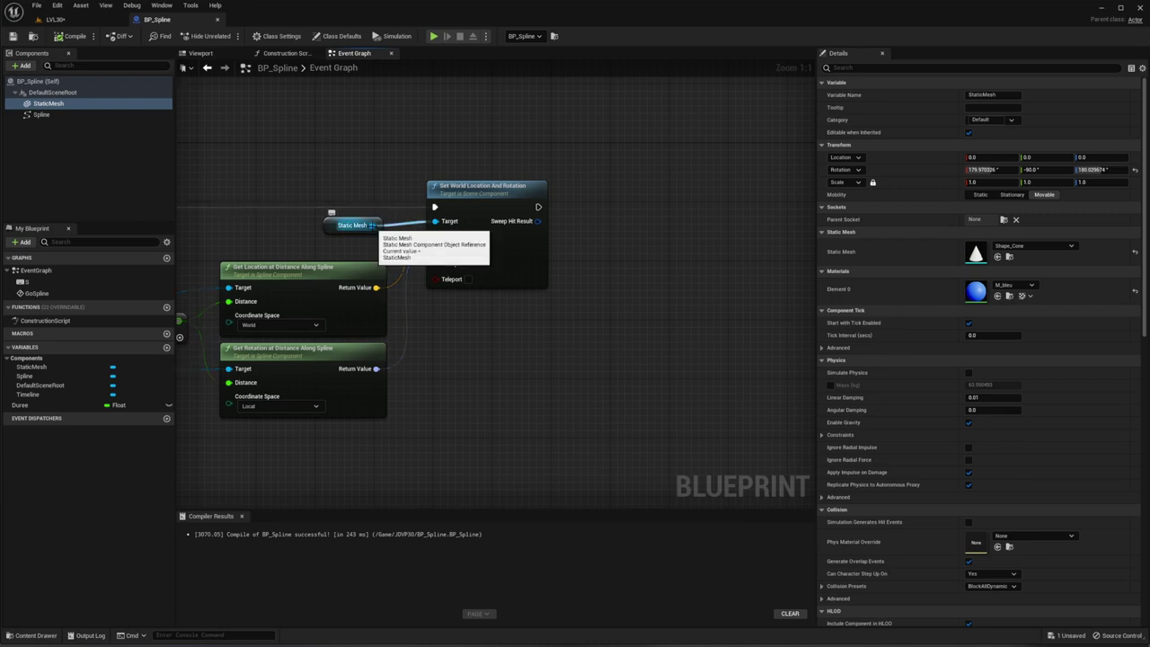
left_click_drag(372, 225, 622, 233)
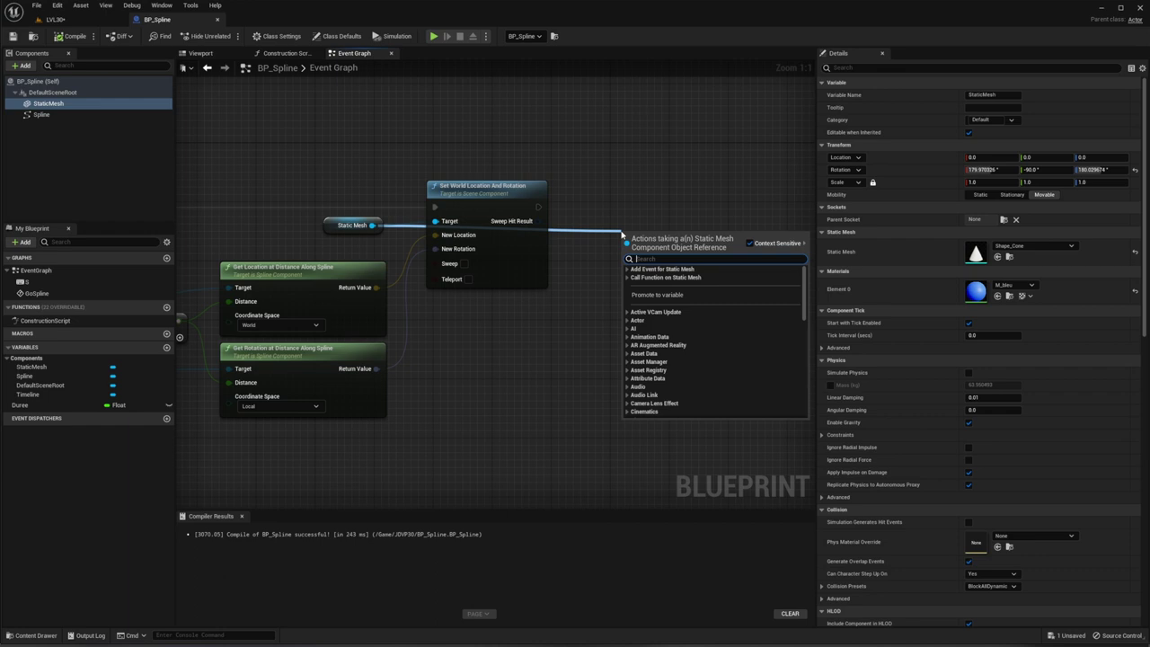
type("add")
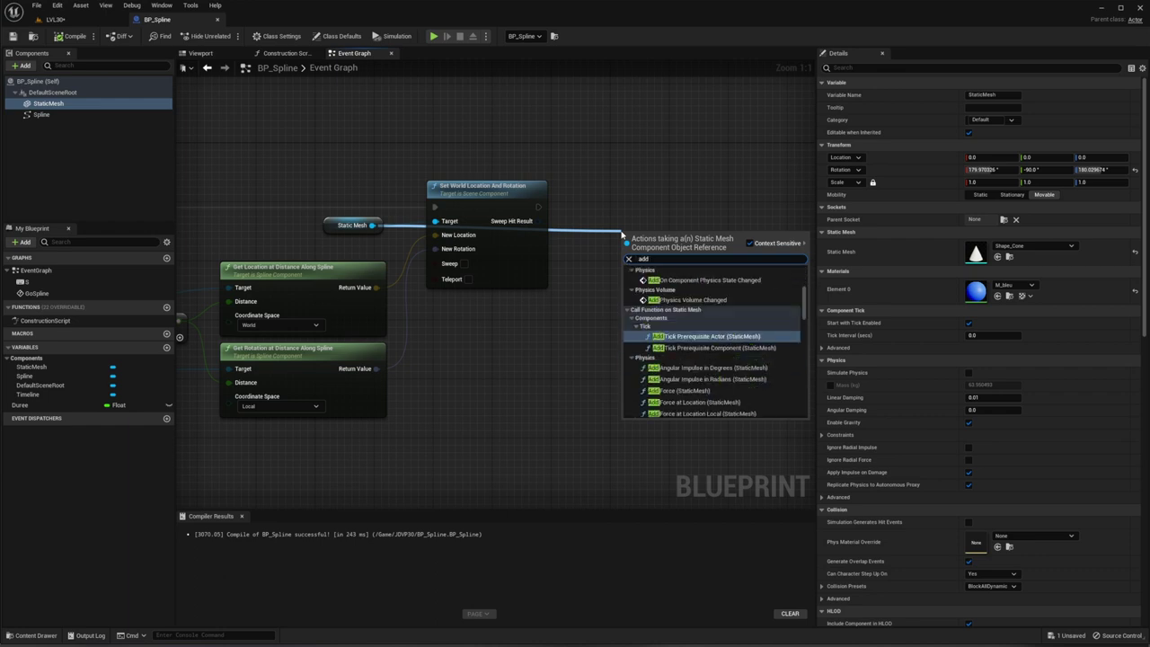
type(" rotation")
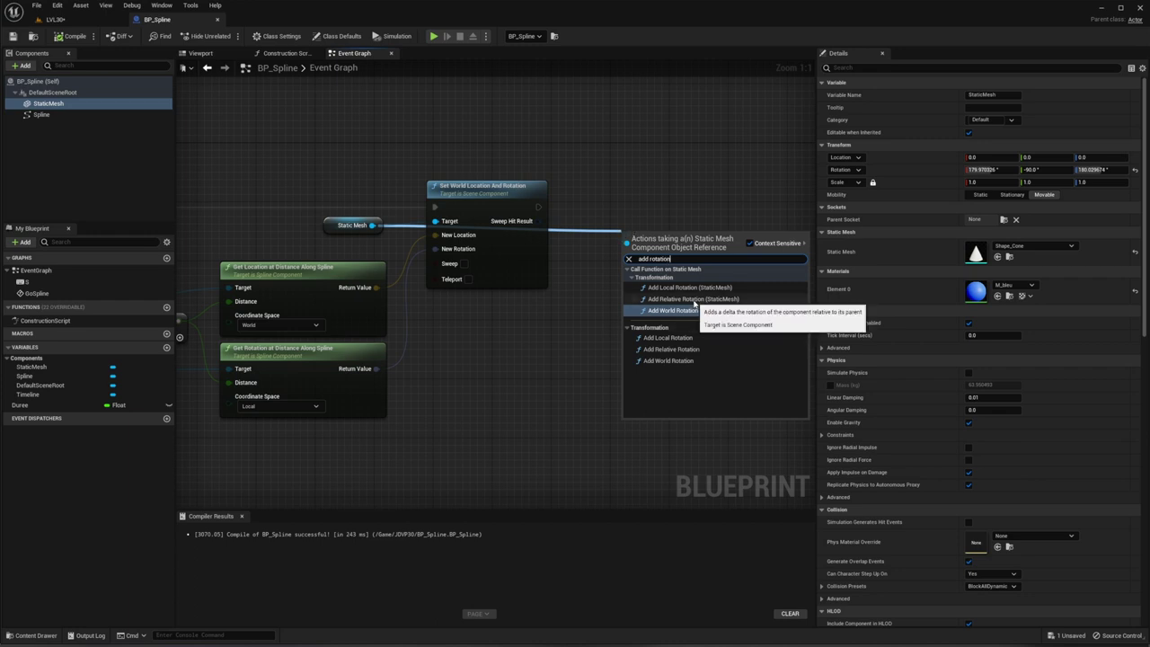
left_click(693, 300)
Position the new rotation node and check the cone mesh's current rotation in the preview.
left_click_drag(654, 227, 706, 199)
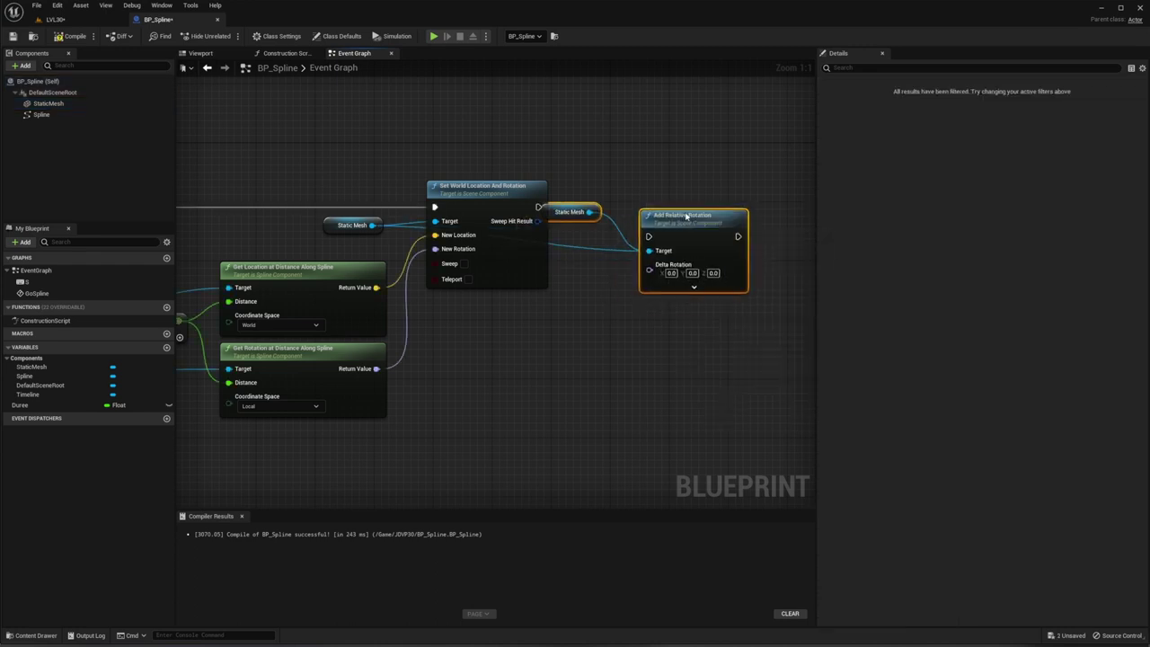
left_click(206, 53)
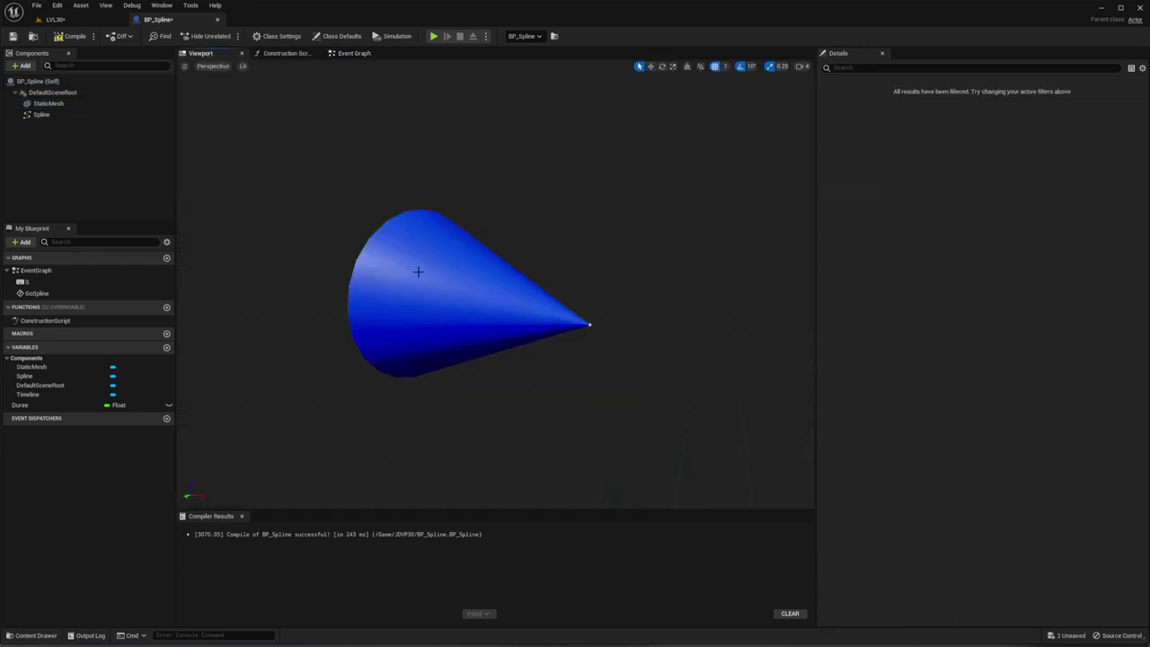
left_click(428, 295)
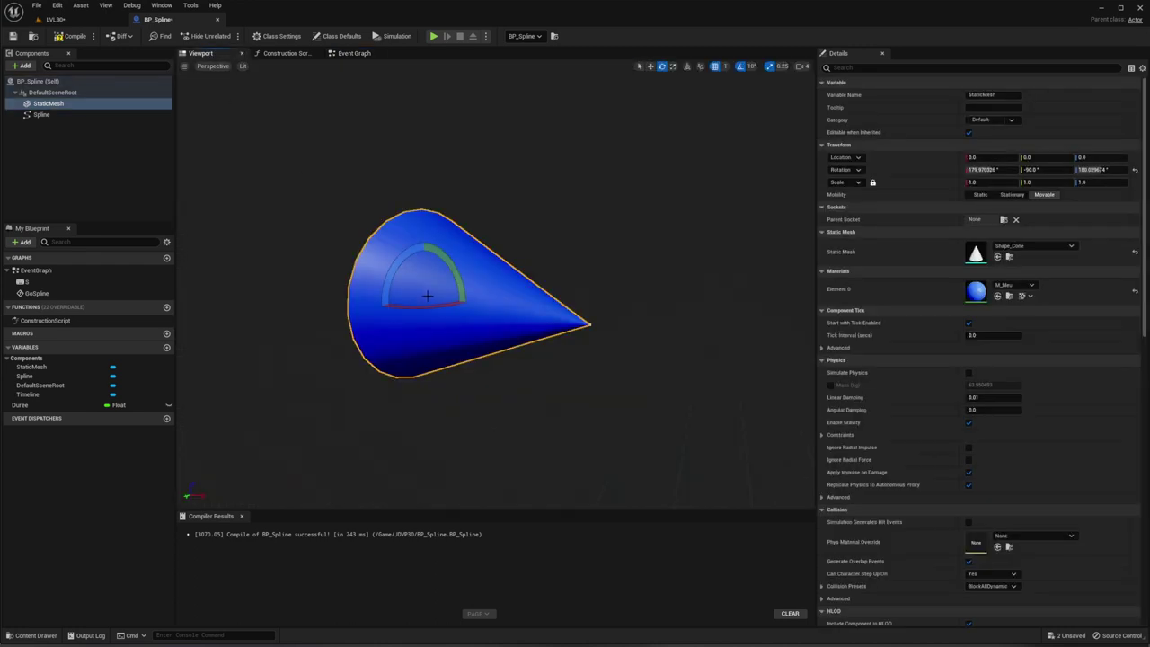
right_click(903, 176)
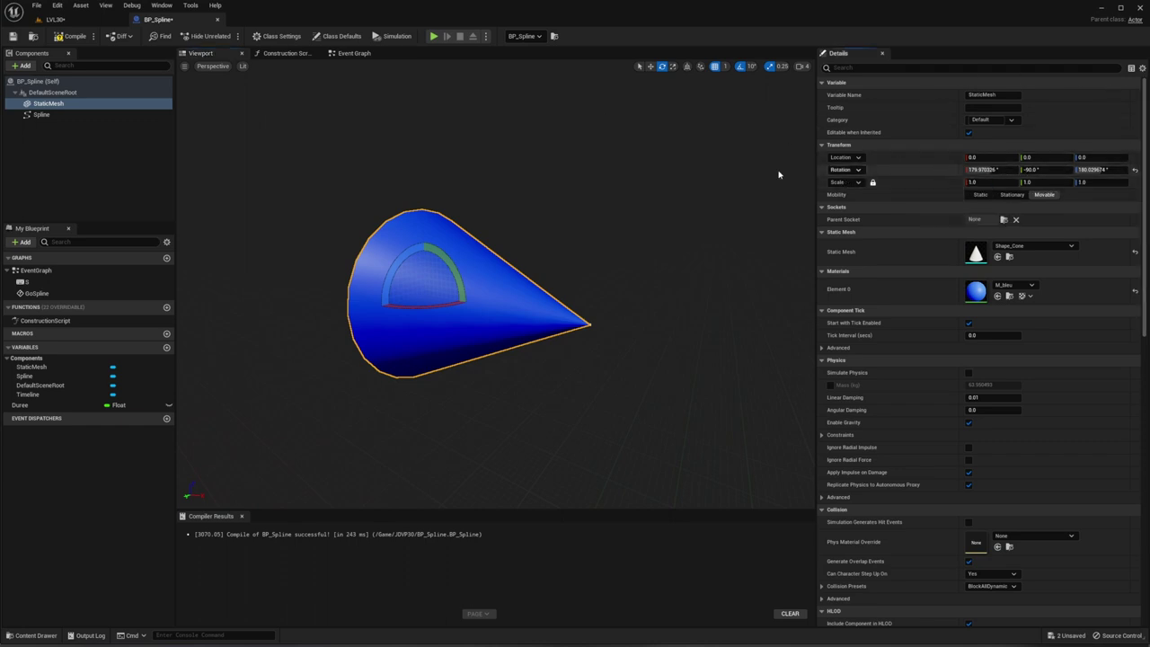
Set Add Relative Rotation's Delta Rotation X and Z to 180.
left_click(355, 53)
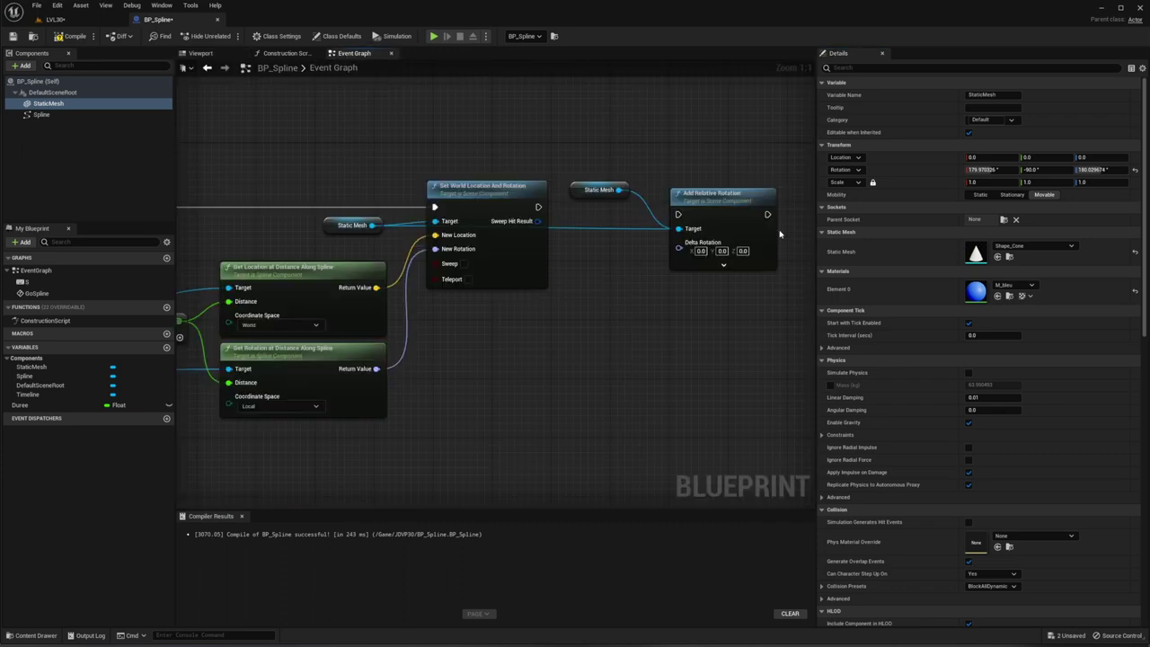
right_click(683, 256)
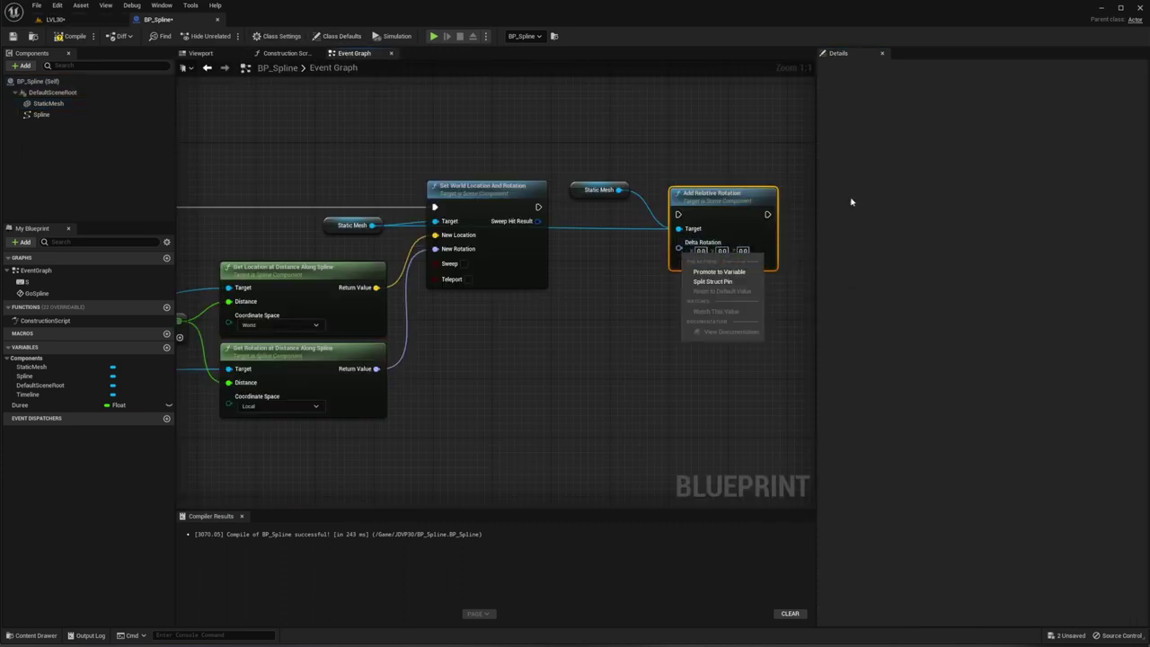
left_click(701, 251)
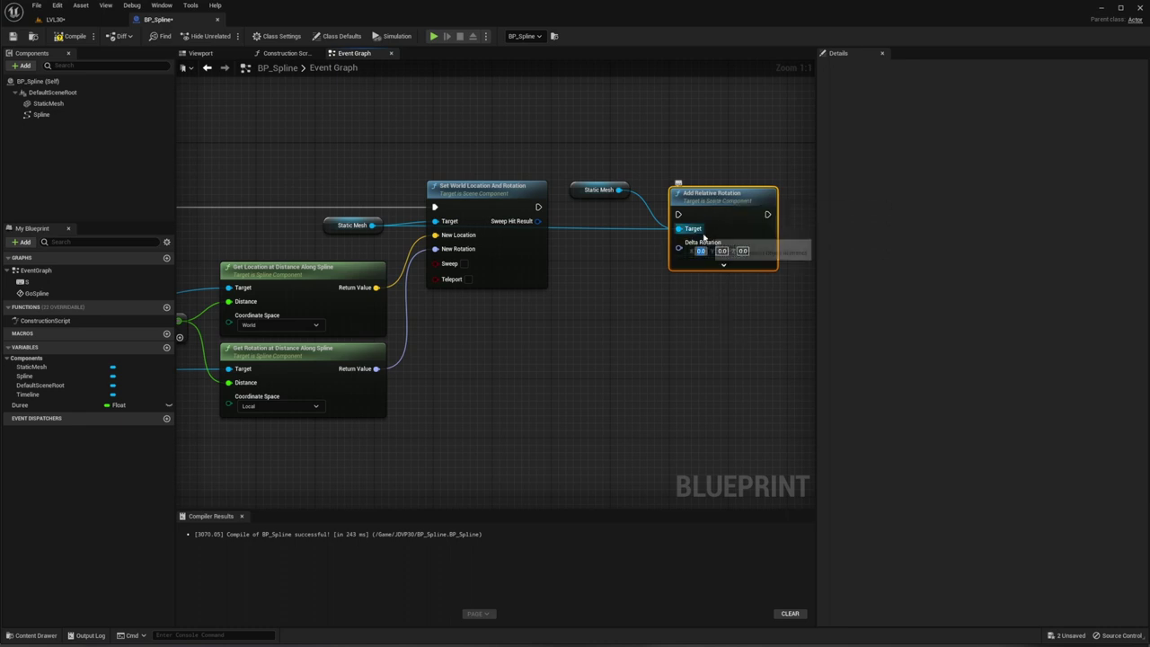
type("180")
key("Tab")
key("Tab")
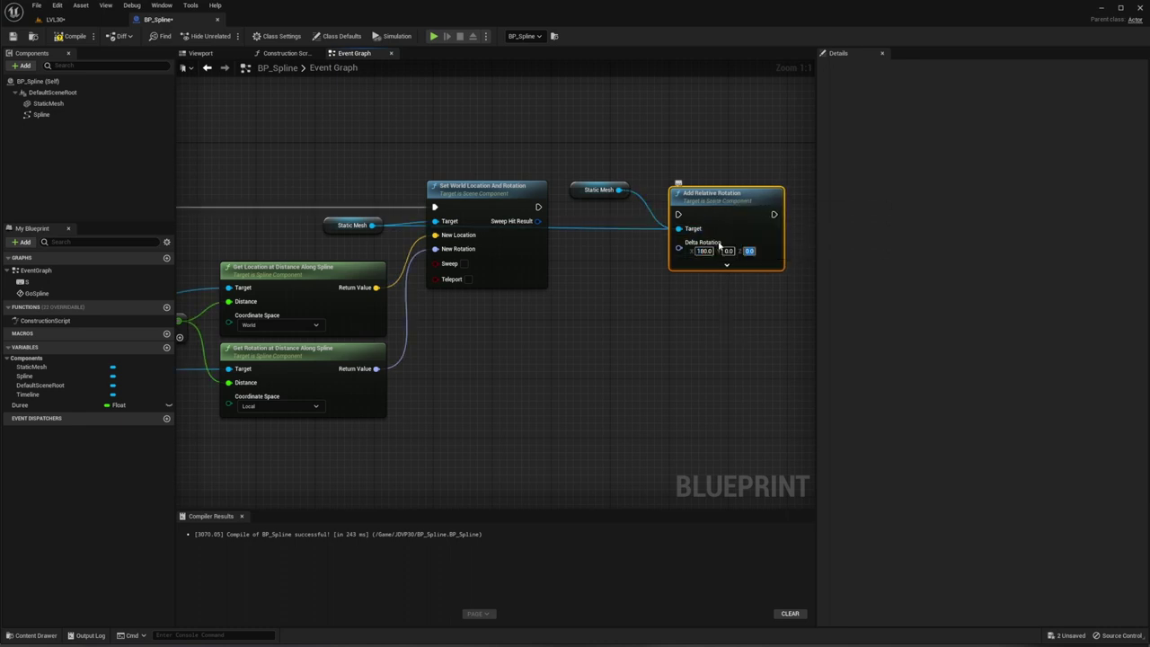
type("180")
key("Return")
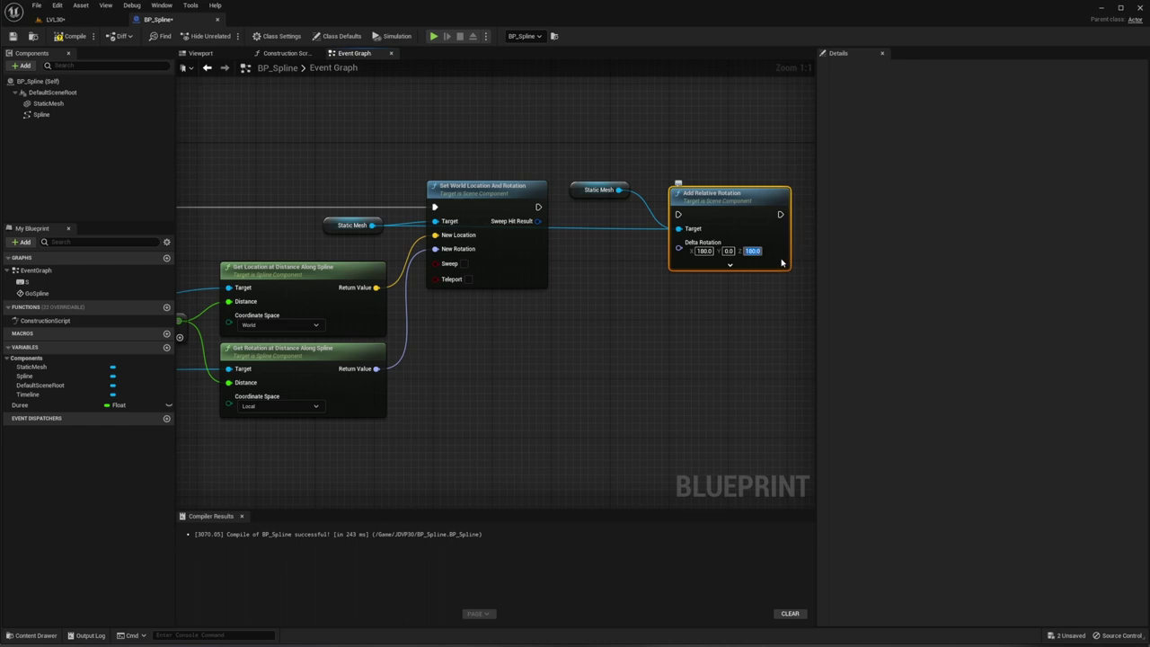
Run Add Relative Rotation after Set World Location And Rotation and tidy the Static Mesh reference.
mouse_move(538, 207)
left_mouse_down()
mouse_move(679, 214)
mouse_move(698, 194)
left_mouse_up()
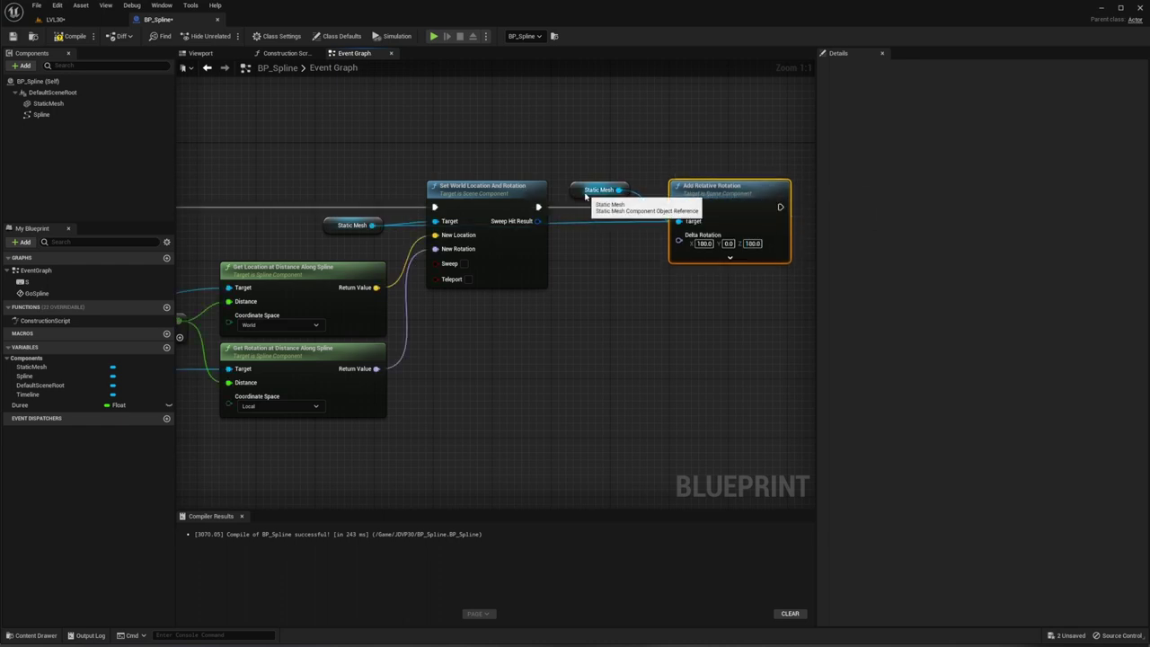
left_click_drag(575, 198, 586, 234)
key("Delete")
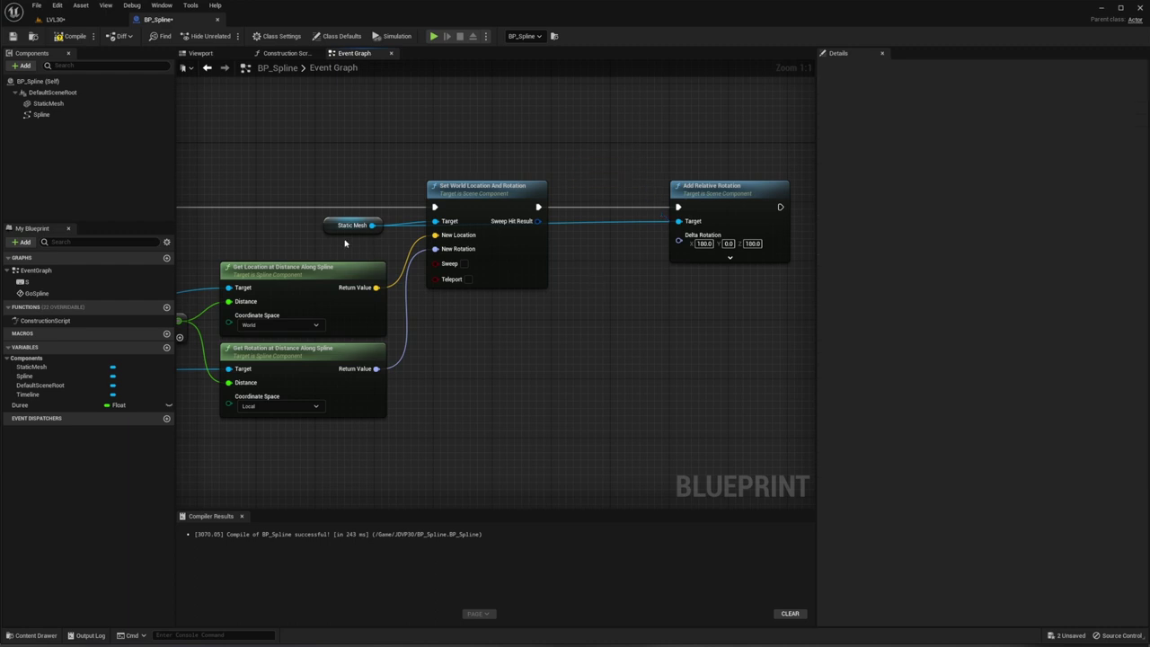
left_click_drag(329, 226, 338, 166)
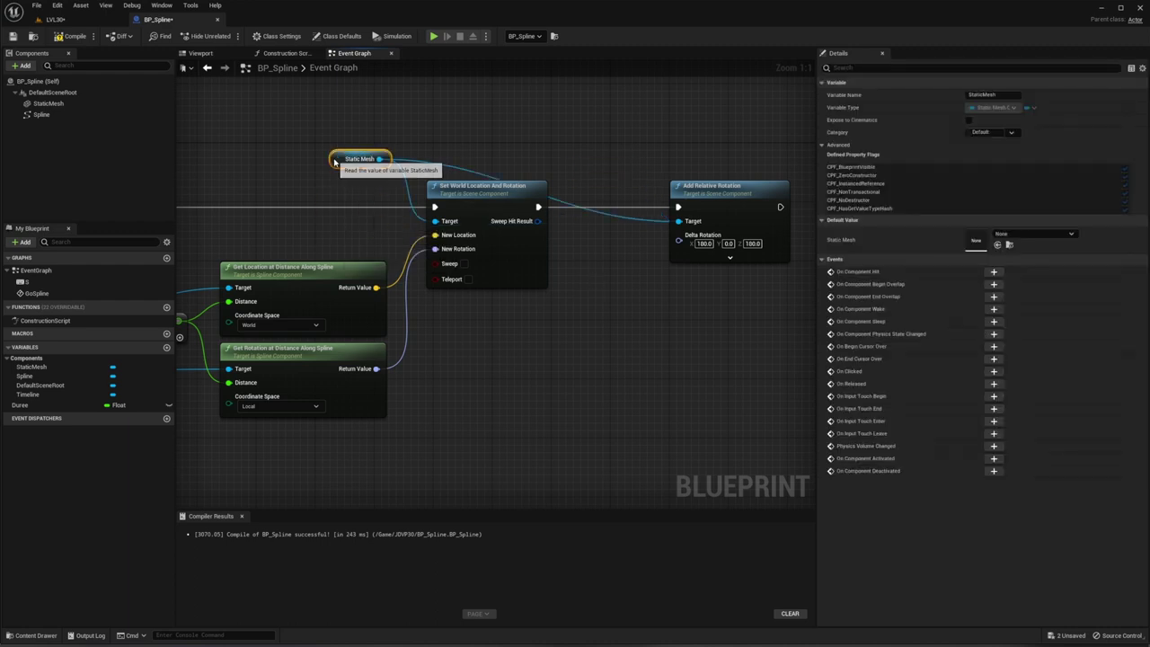
left_click(615, 220)
mouse_move(604, 210)
left_mouse_down()
mouse_move(636, 164)
mouse_move(629, 177)
left_mouse_up()
Change the Delta Rotation to 0, -90, 0.
left_click(704, 243)
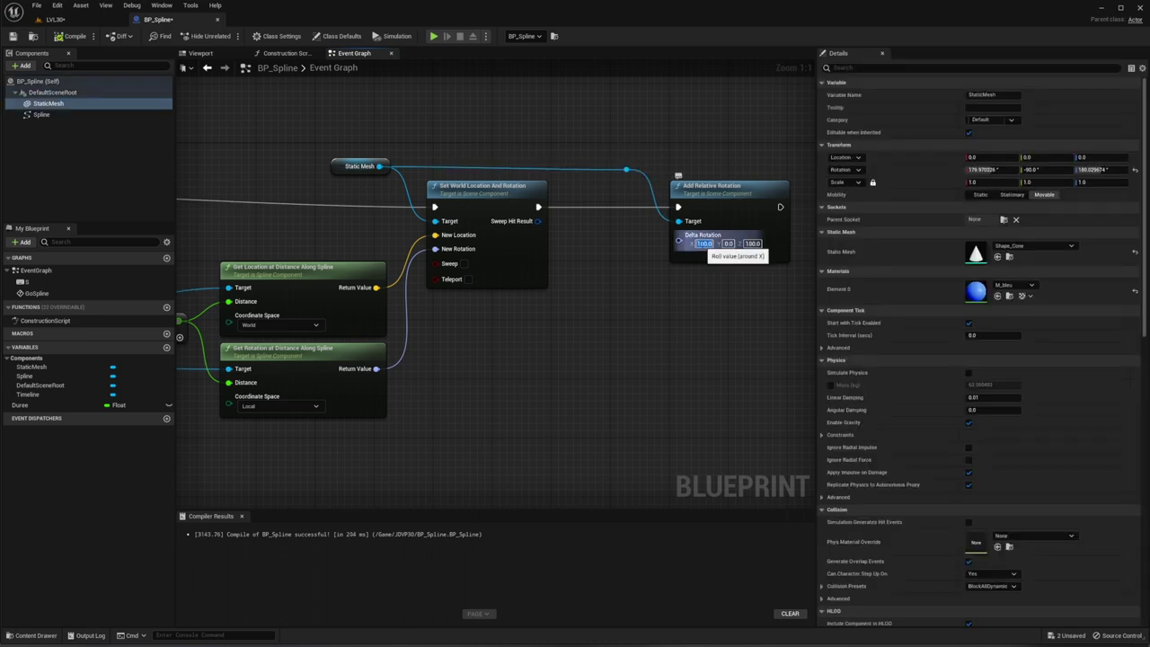
type("0")
key("Tab")
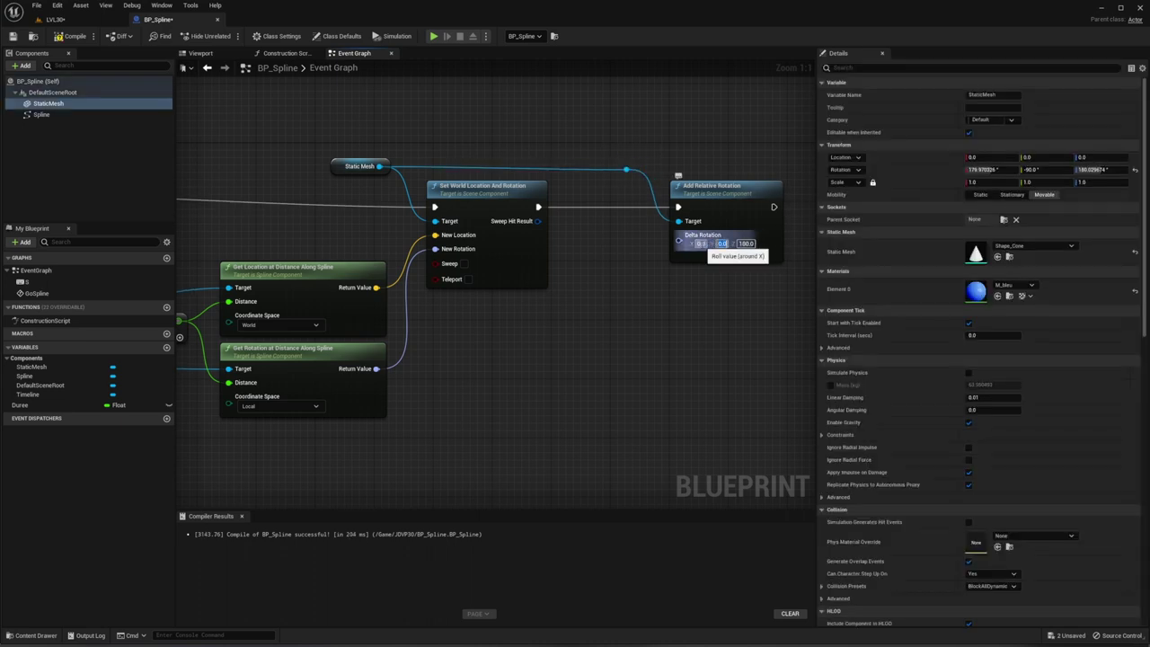
type("-90")
key("Tab")
type("0")
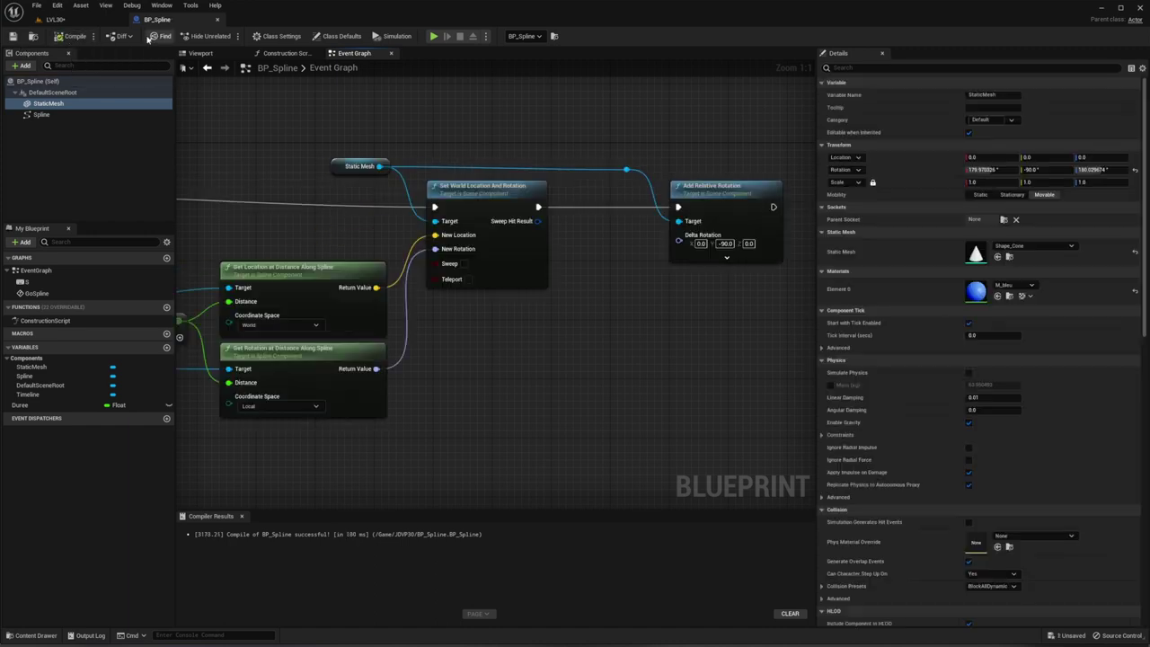
left_click(65, 20)
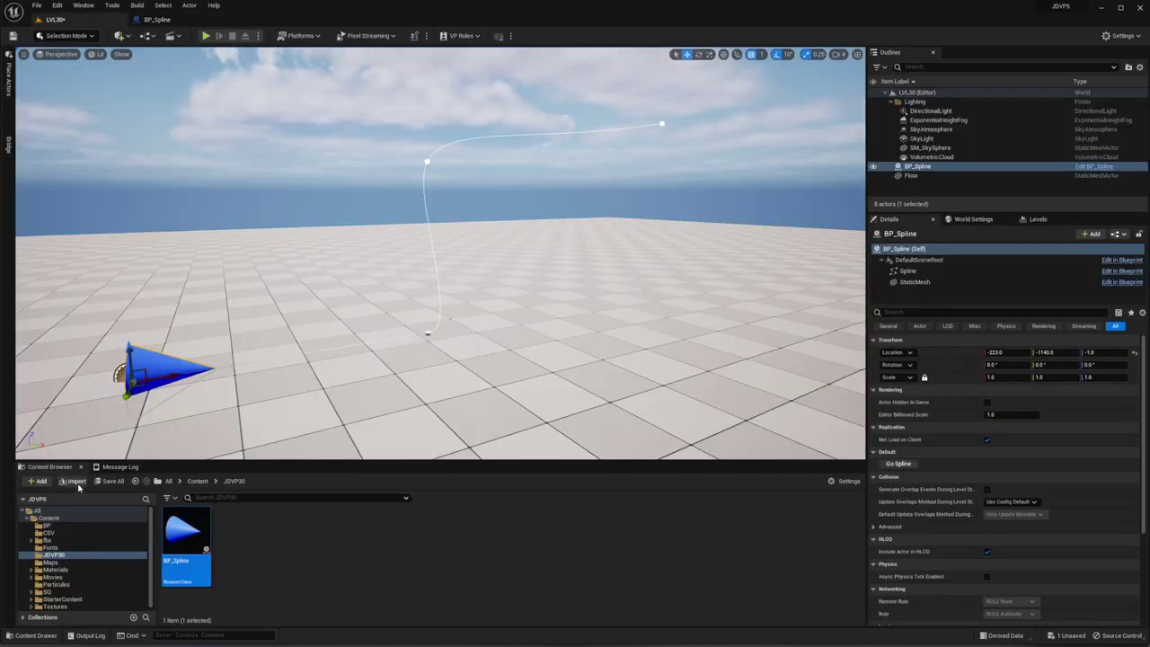
left_click(205, 36)
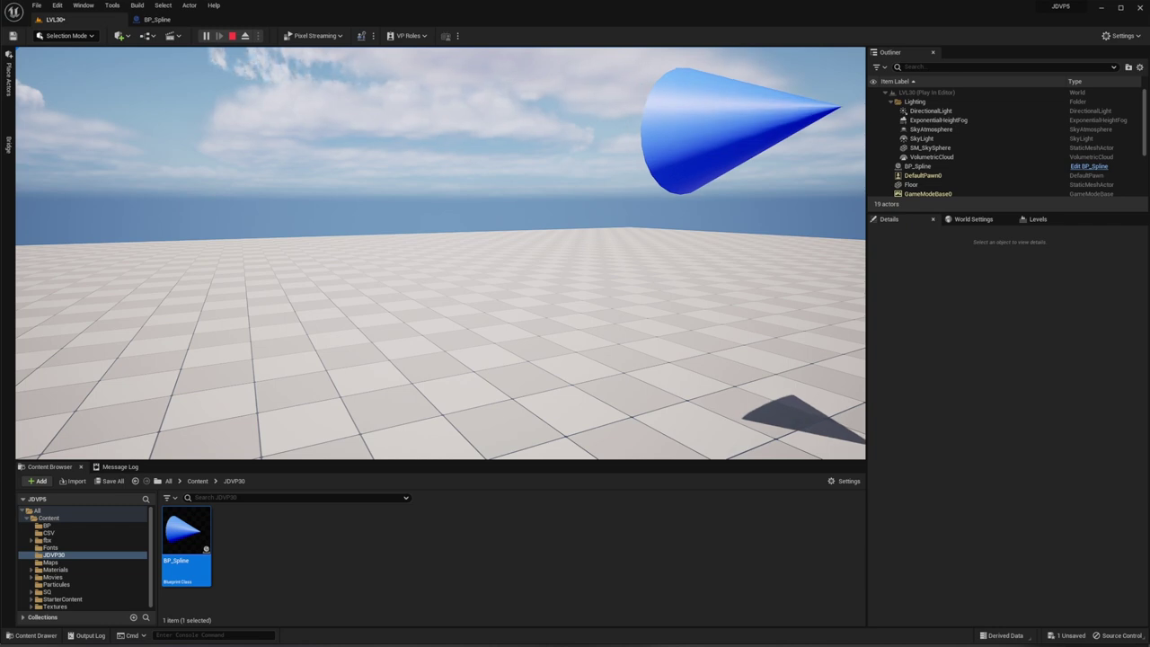
key("Escape")
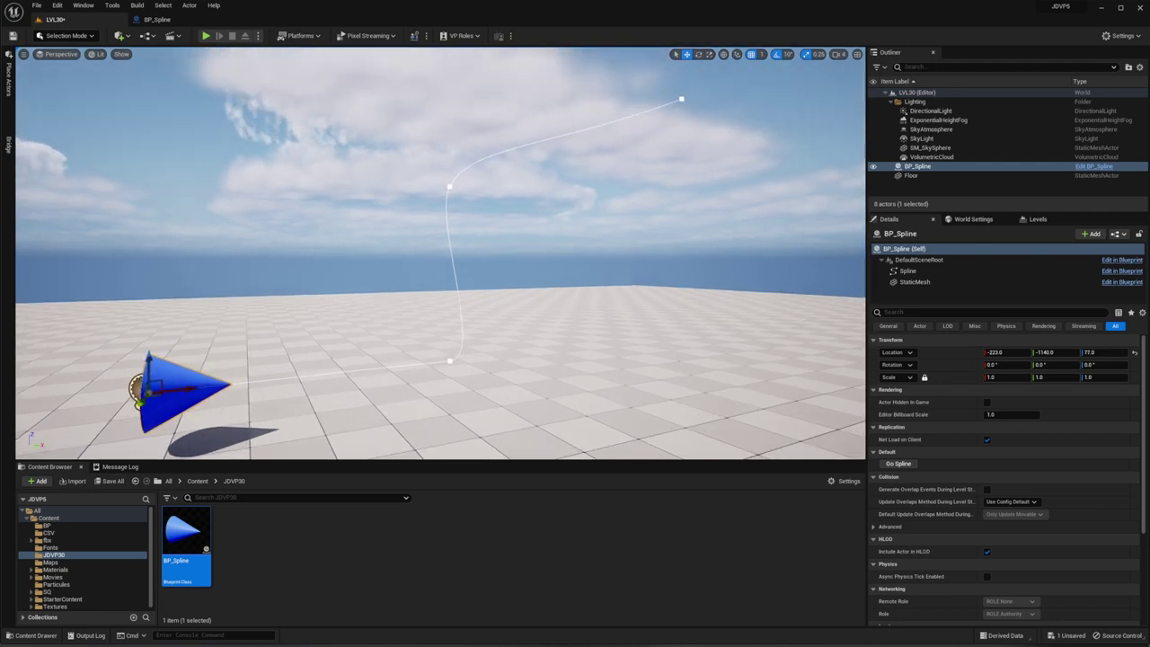
Zoom the BP_Spline Event Graph out to Zoom -4 to see the full spline-following chain.
left_click(157, 19)
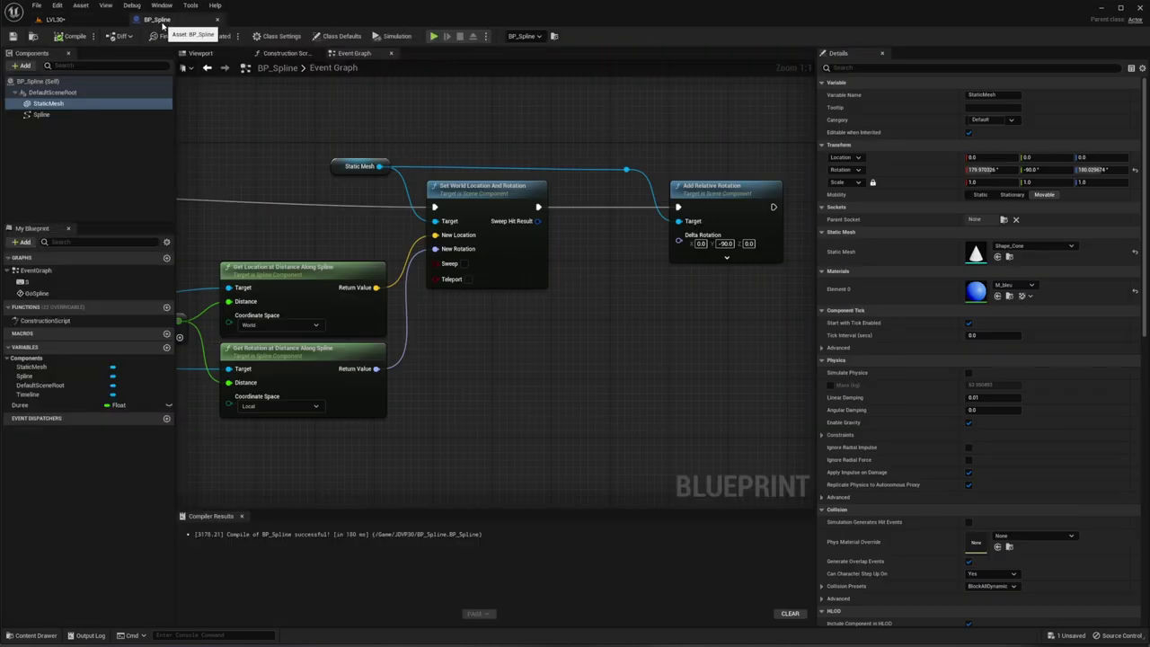
scroll(615, 396, "down", 4)
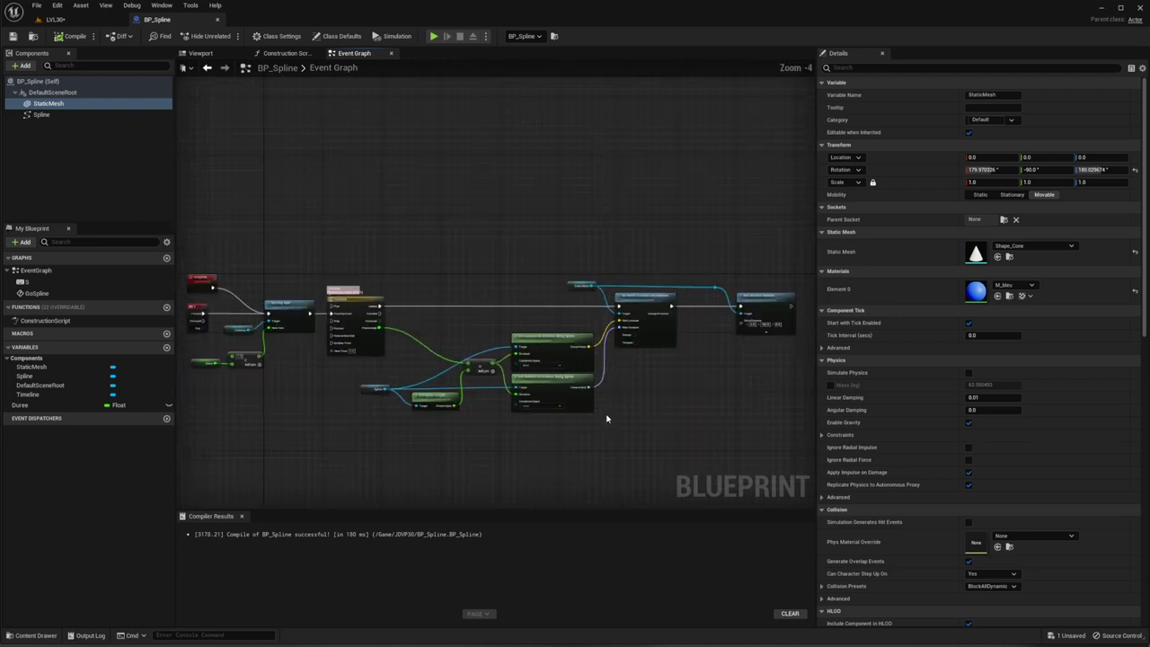